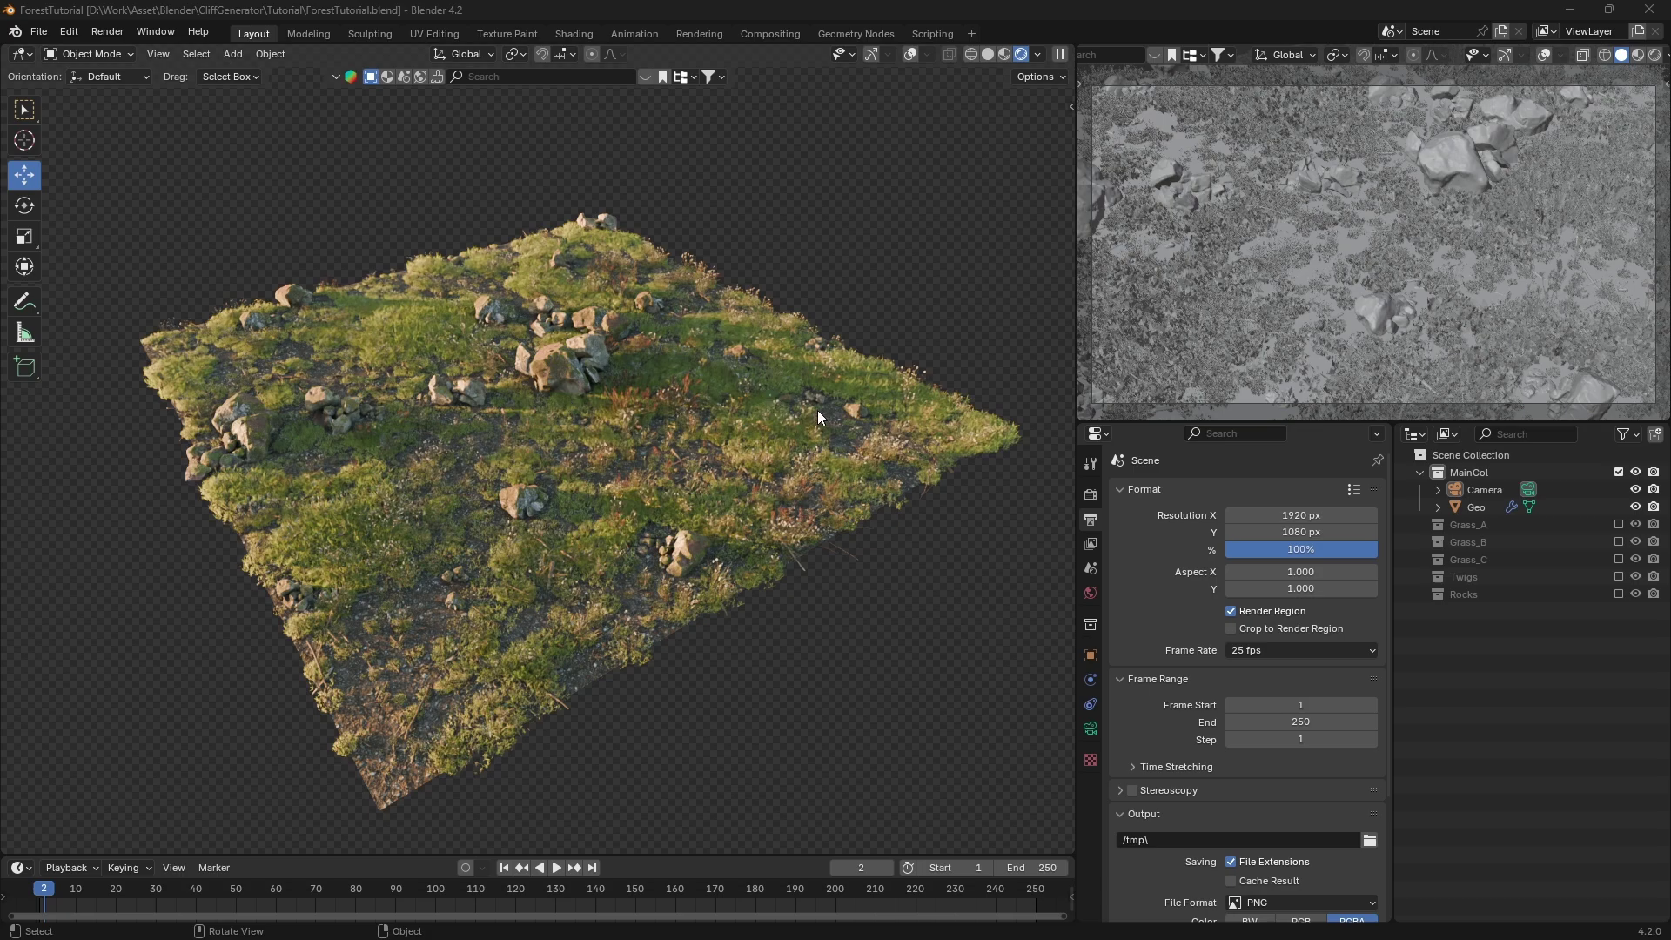
Search the local Megascans assets in Quixel Bridge
{"action": "middle_click_drag", "start_coordinate": [818, 416], "coordinate": [808, 472]}
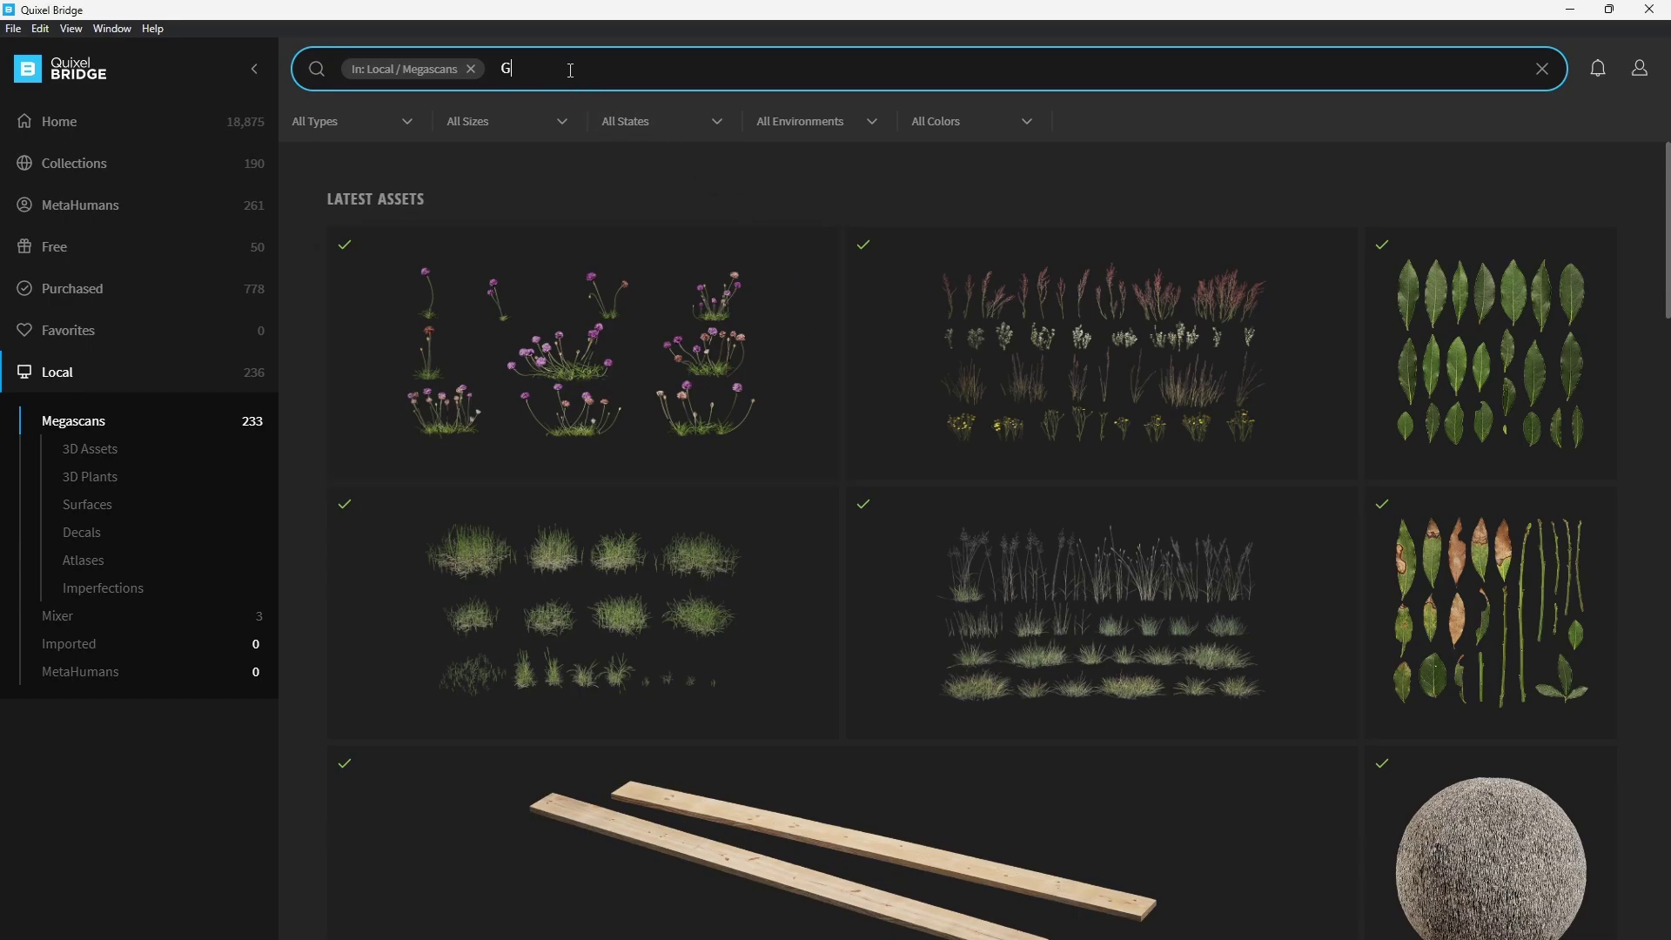
{"action": "key", "text": "Return"}
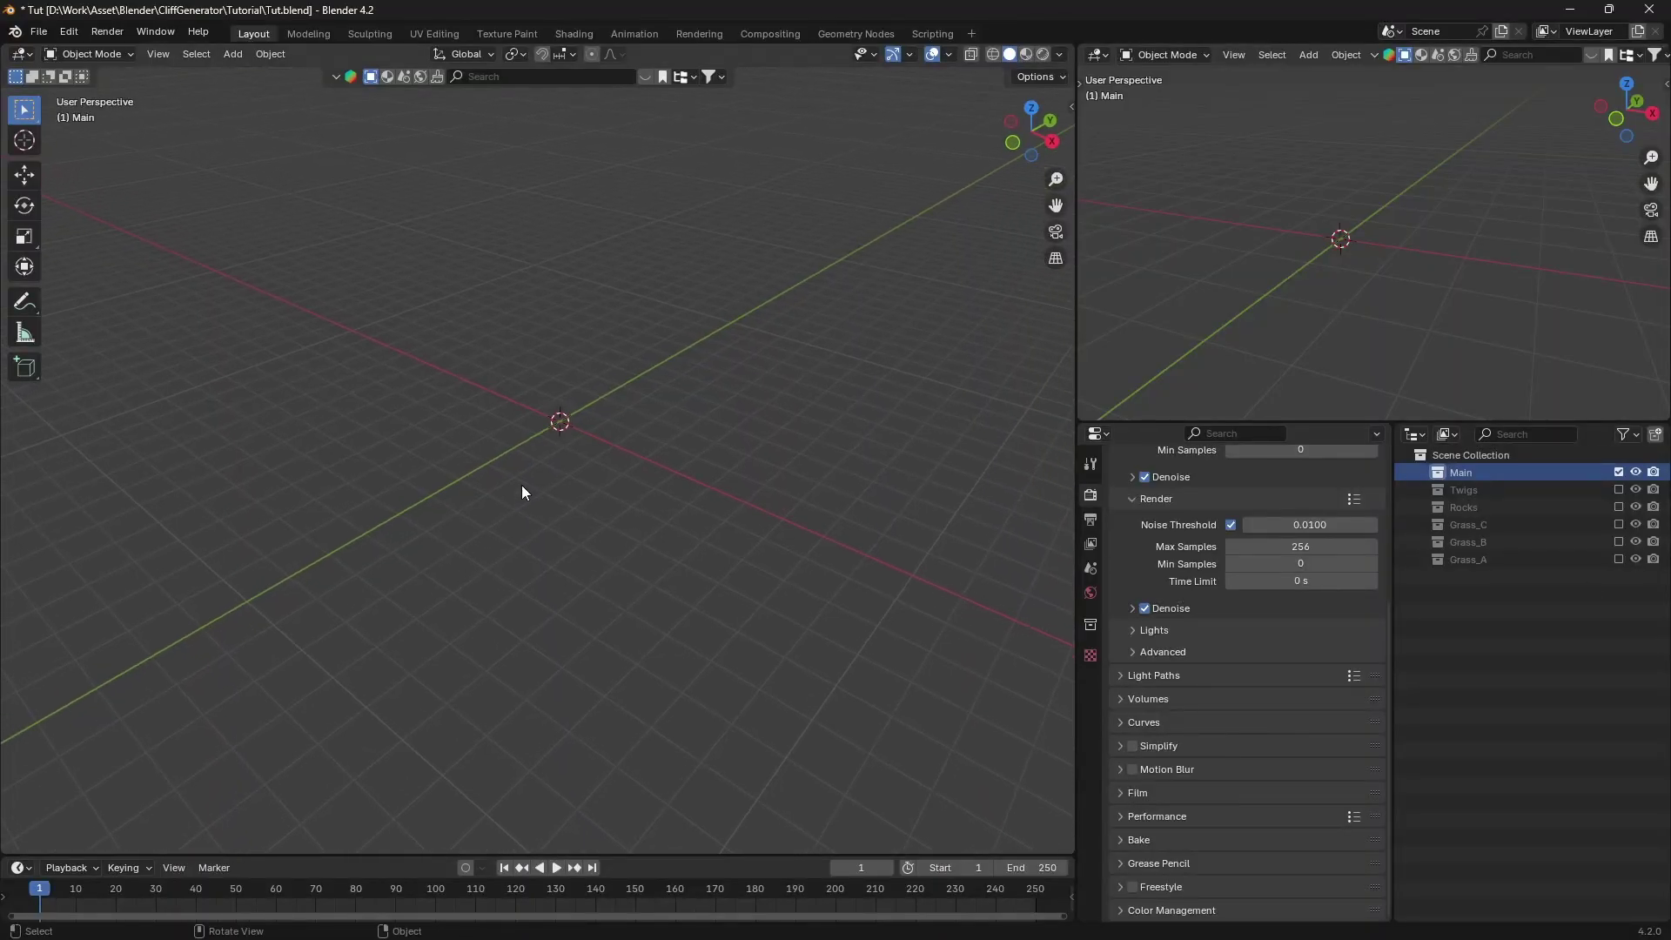
Add a plane mesh at the scene centre and scale its geometry by 5 in Edit Mode
{"action": "key", "text": "shift+a"}
{"action": "mouse_move", "coordinate": [477, 350]}
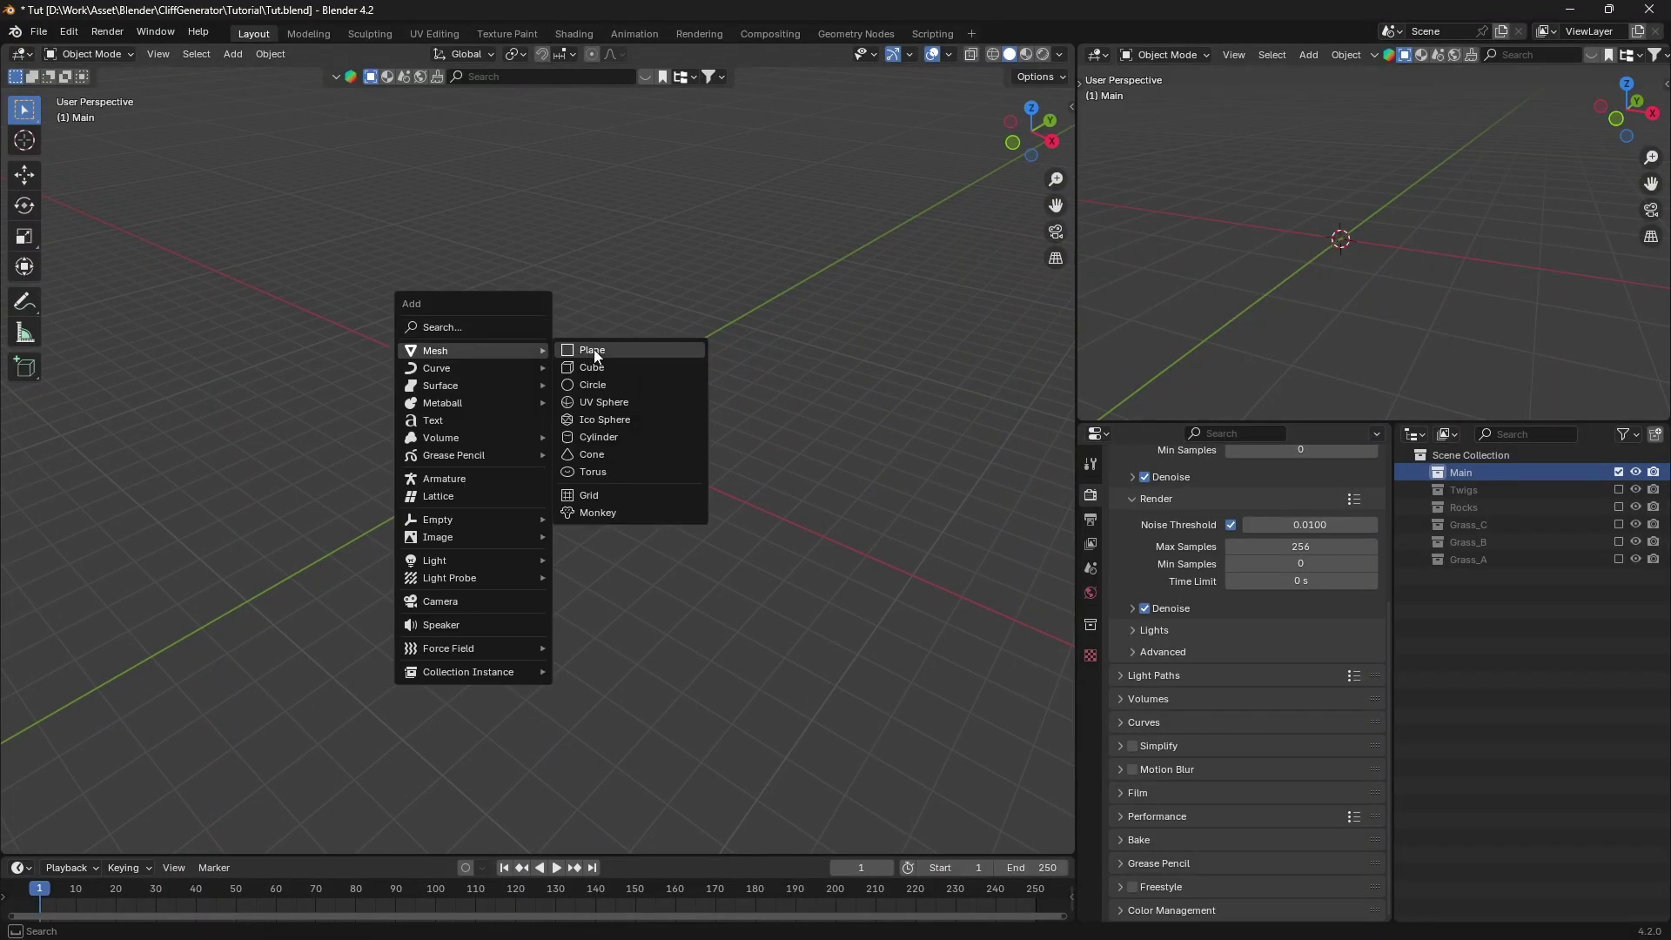
{"action": "left_click", "coordinate": [595, 350]}
{"action": "key", "text": "Tab"}
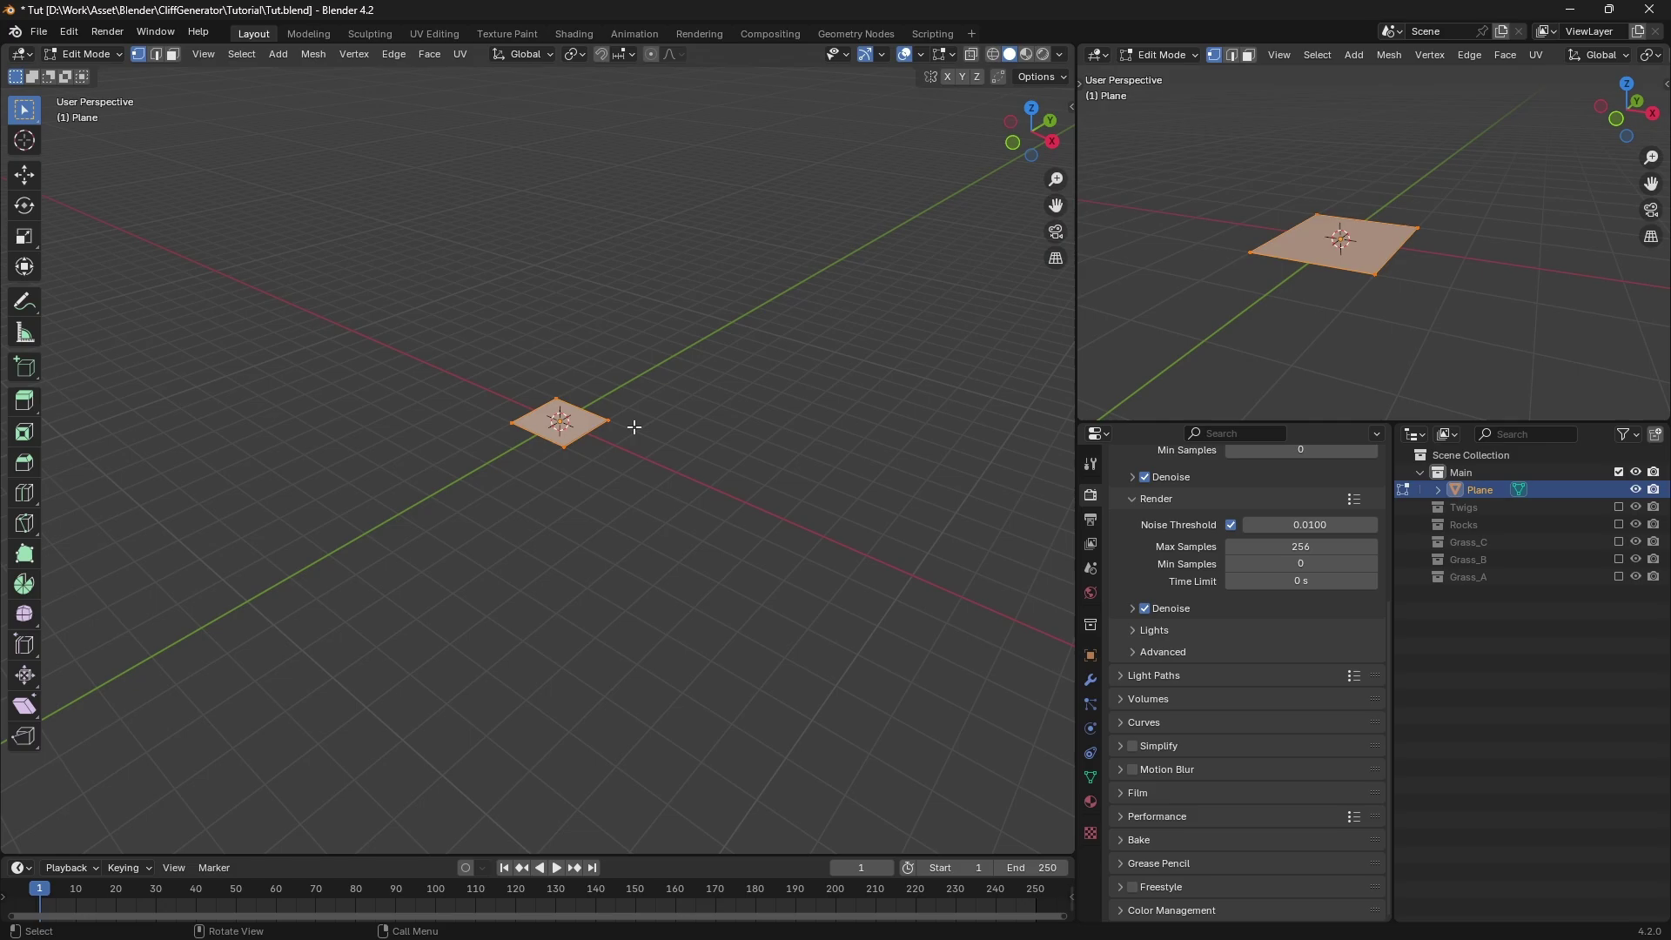
{"action": "type", "text": "s5"}
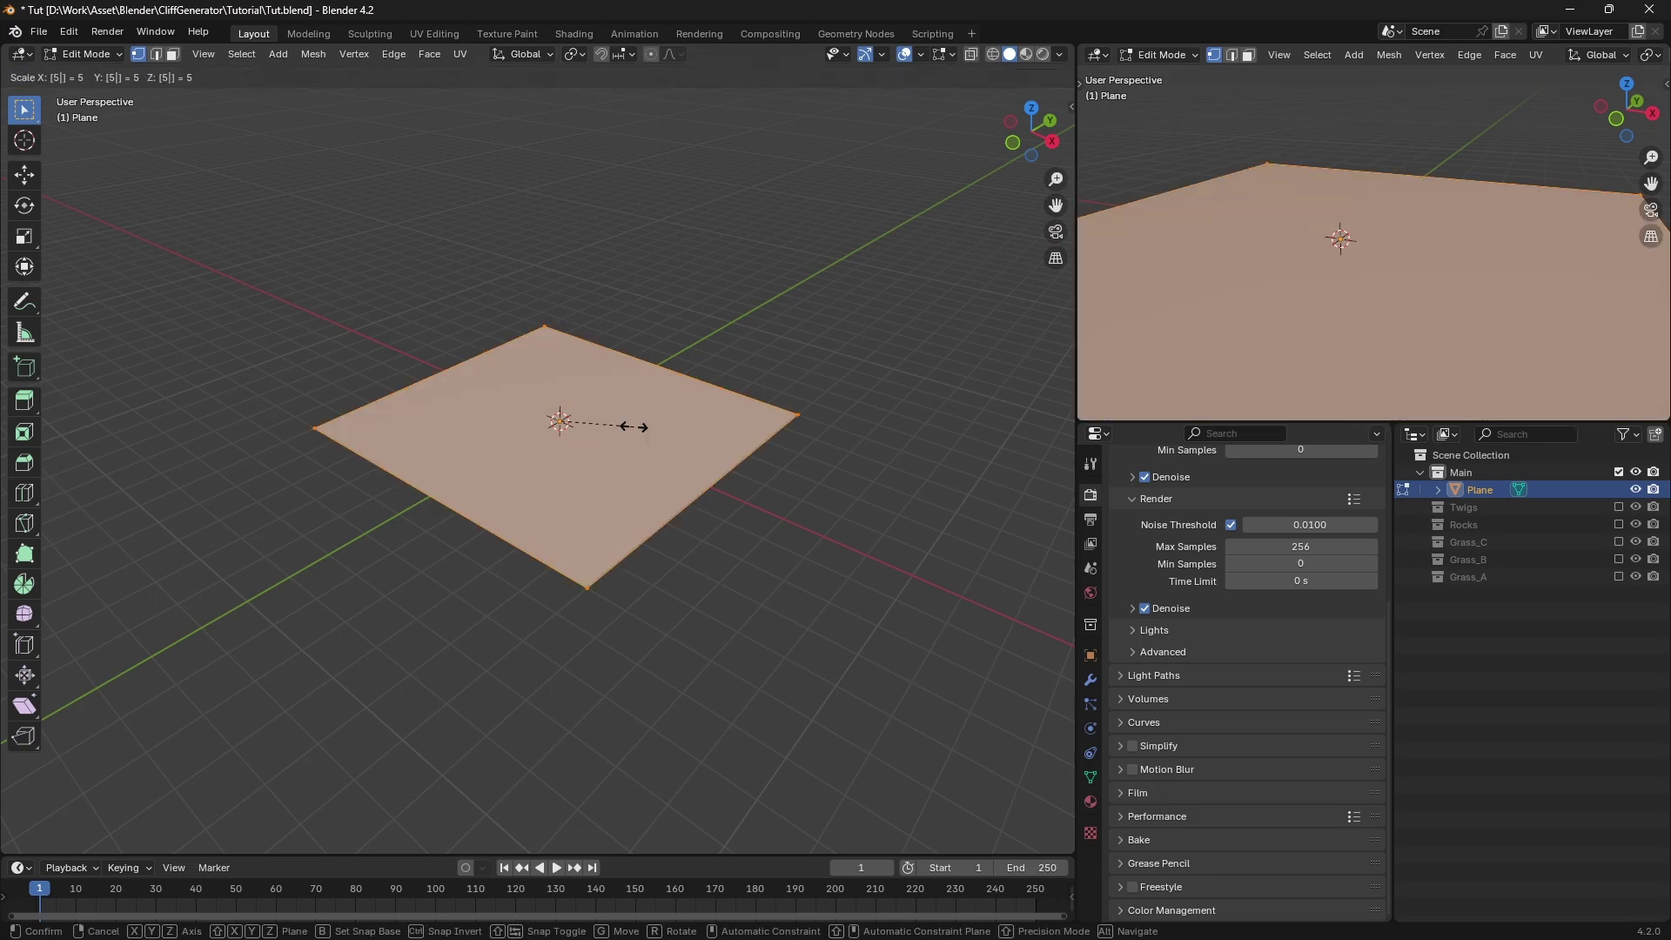
{"action": "key", "text": "Return"}
{"action": "key", "text": "Tab"}
{"action": "middle_click_drag", "start_coordinate": [640, 422], "coordinate": [709, 409]}
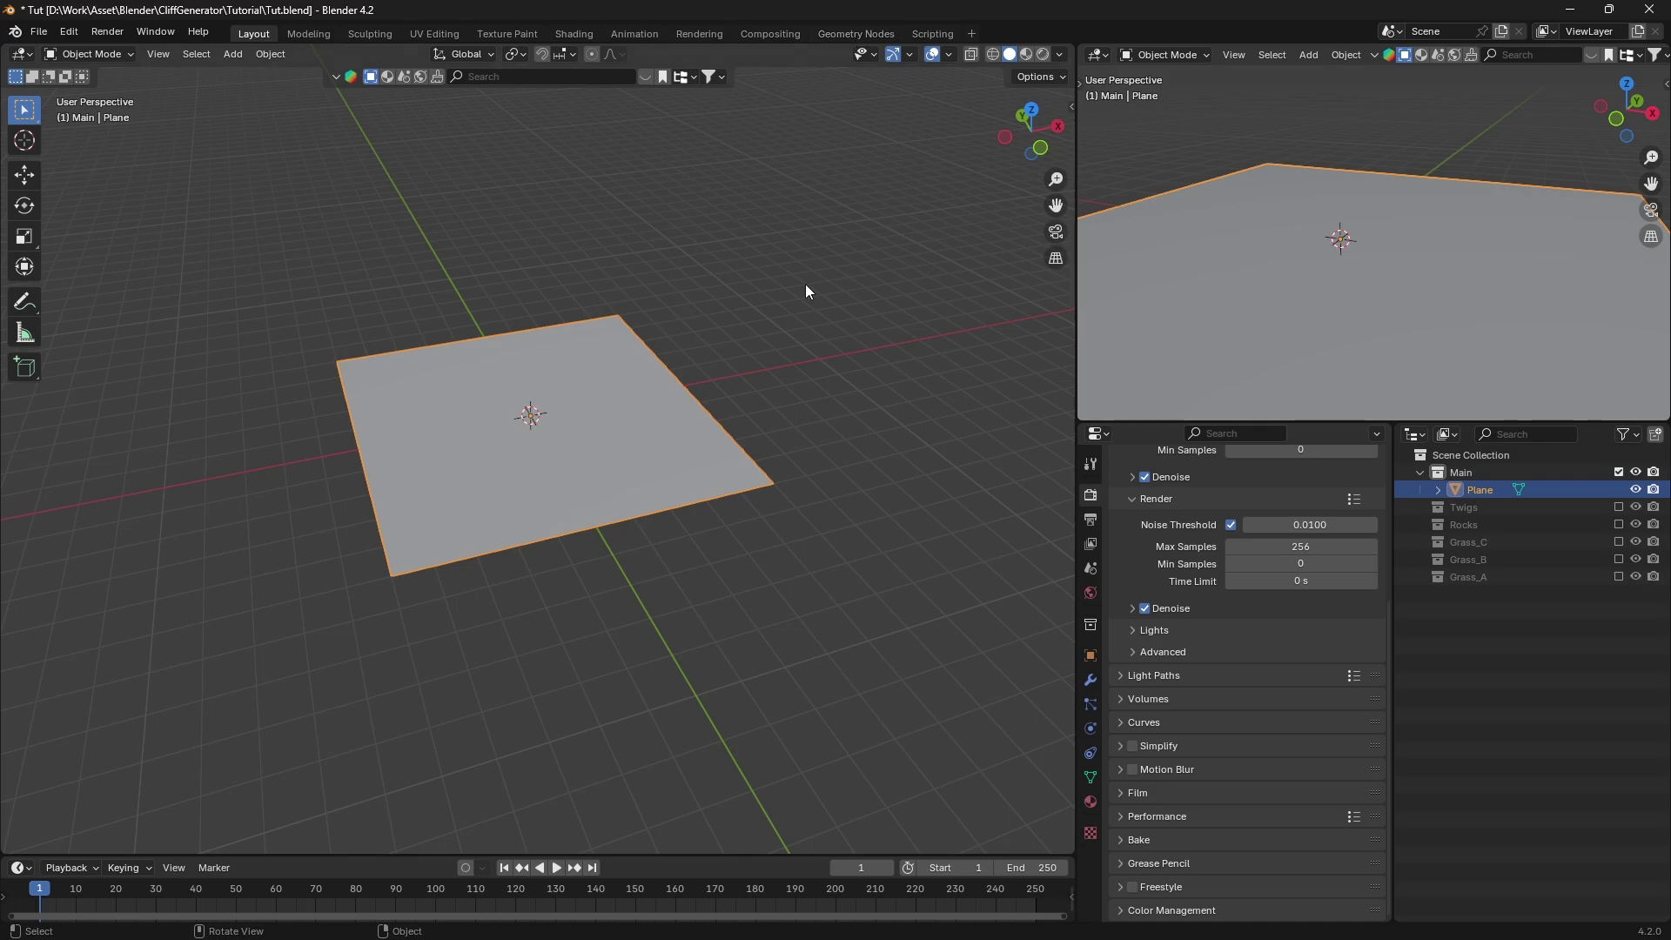
Apply the plane's object transform
{"action": "key", "text": "ctrl+a"}
{"action": "left_click", "coordinate": [781, 470]}
{"action": "scroll", "coordinate": [789, 468], "scroll_direction": "up", "scroll_amount": 1}
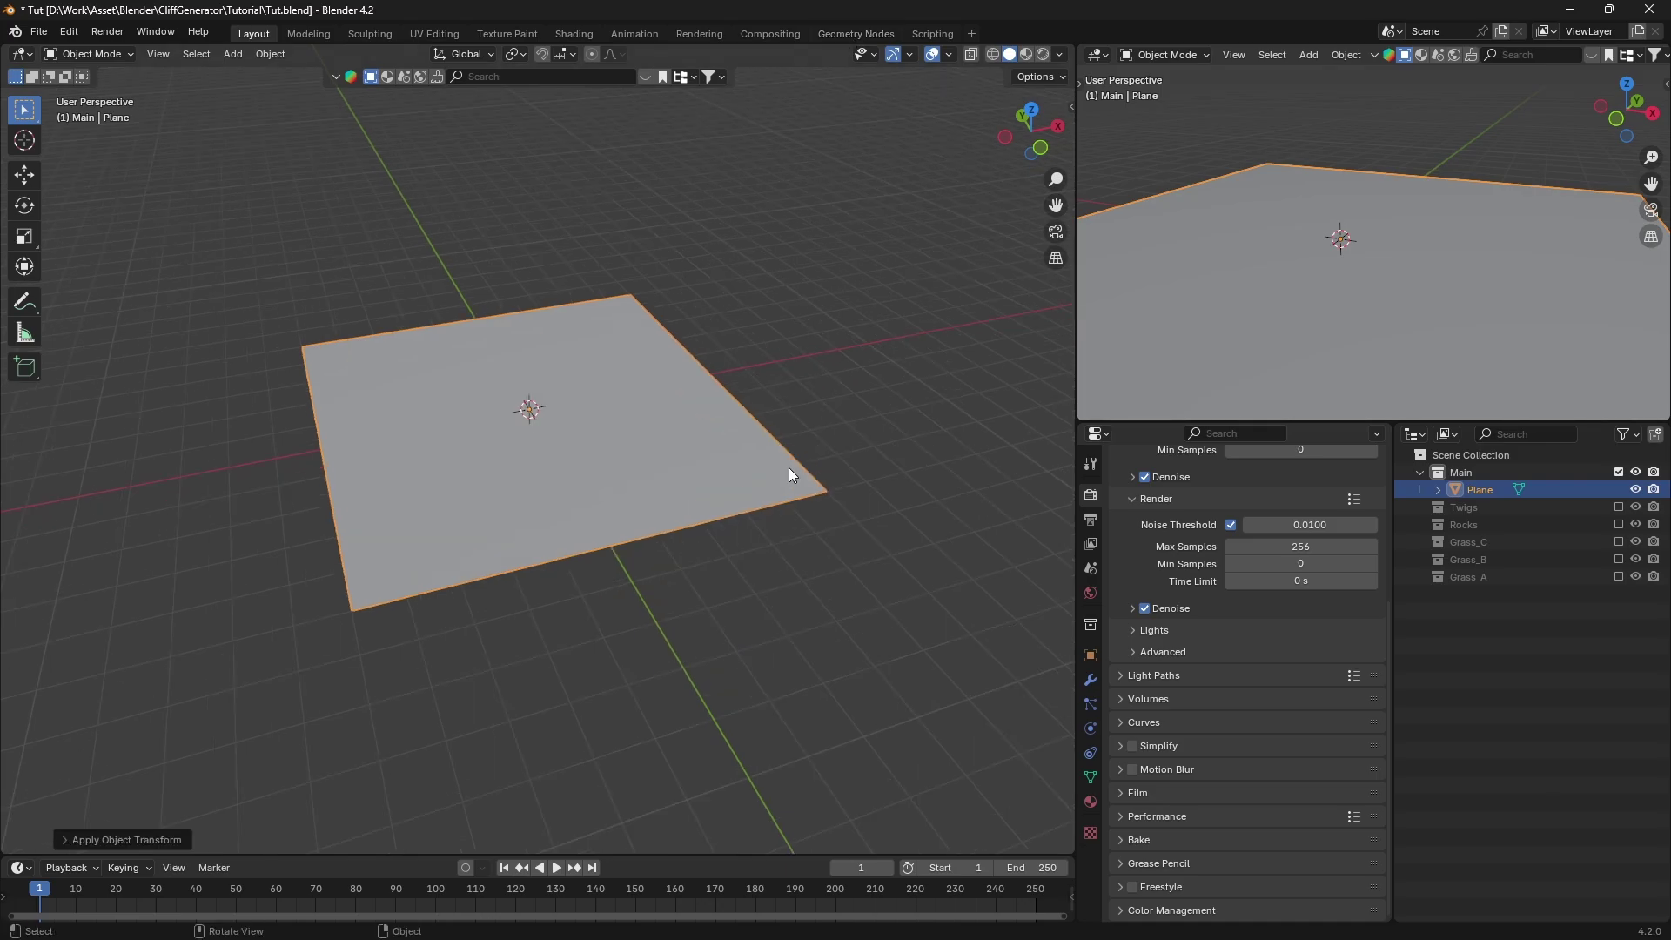
{"action": "middle_click_drag", "start_coordinate": [964, 563], "coordinate": [940, 505]}
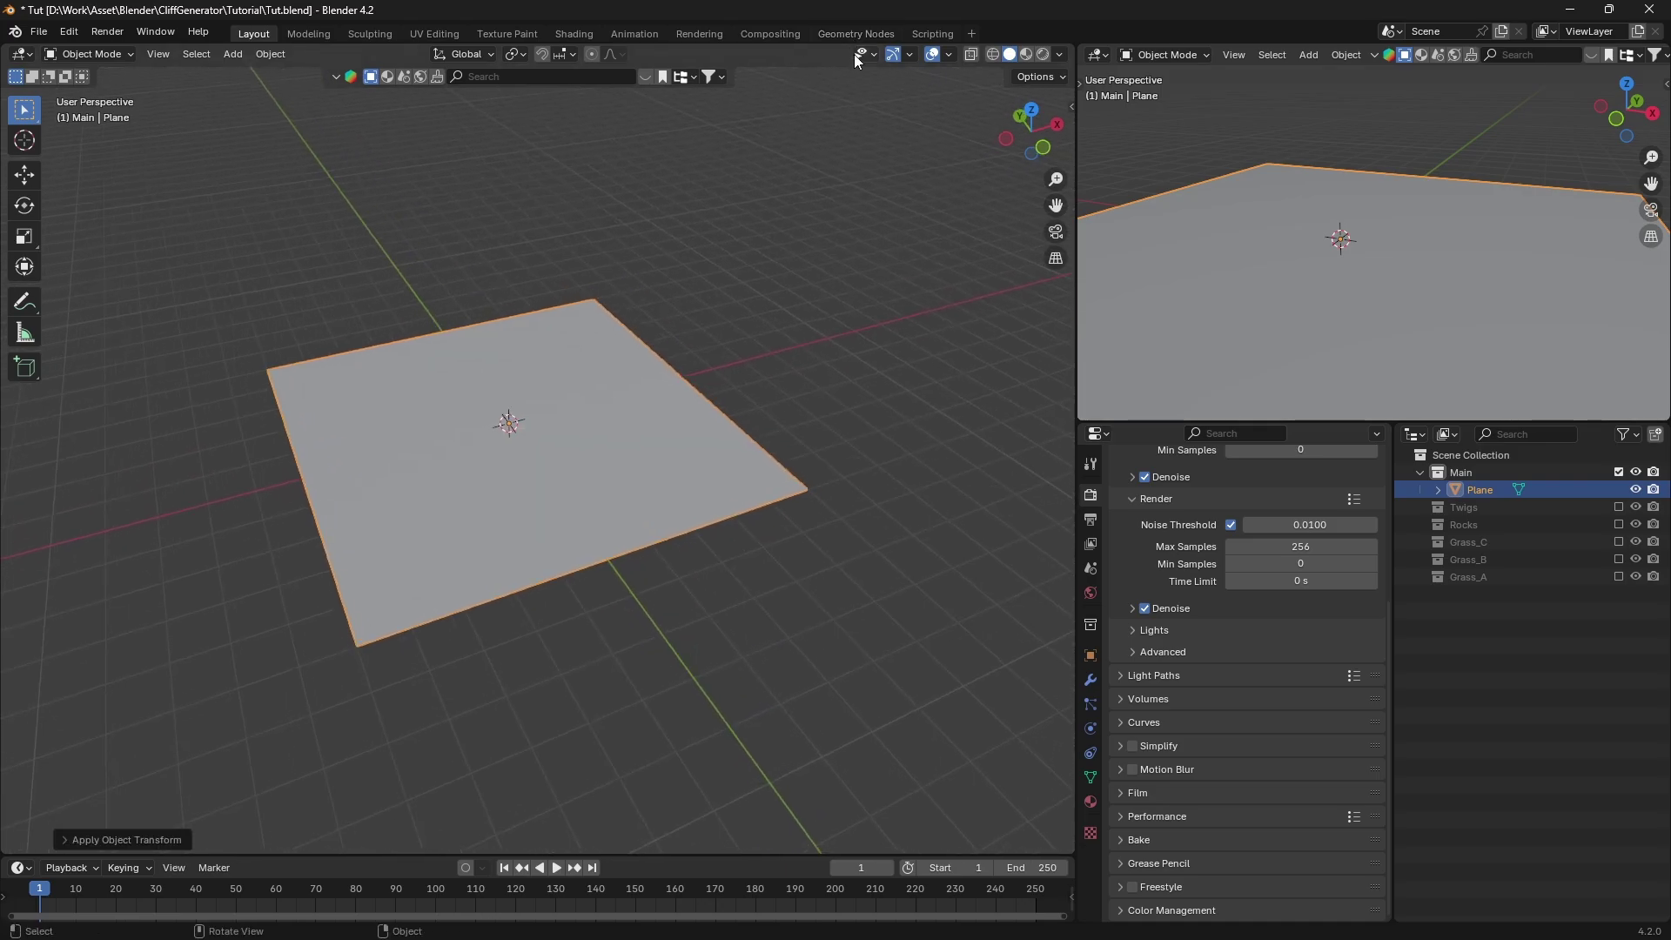
Create a new geometry node tree on the plane in the Geometry Nodes workspace and name it GrassScatter
{"action": "left_click", "coordinate": [862, 34]}
{"action": "left_click", "coordinate": [455, 272]}
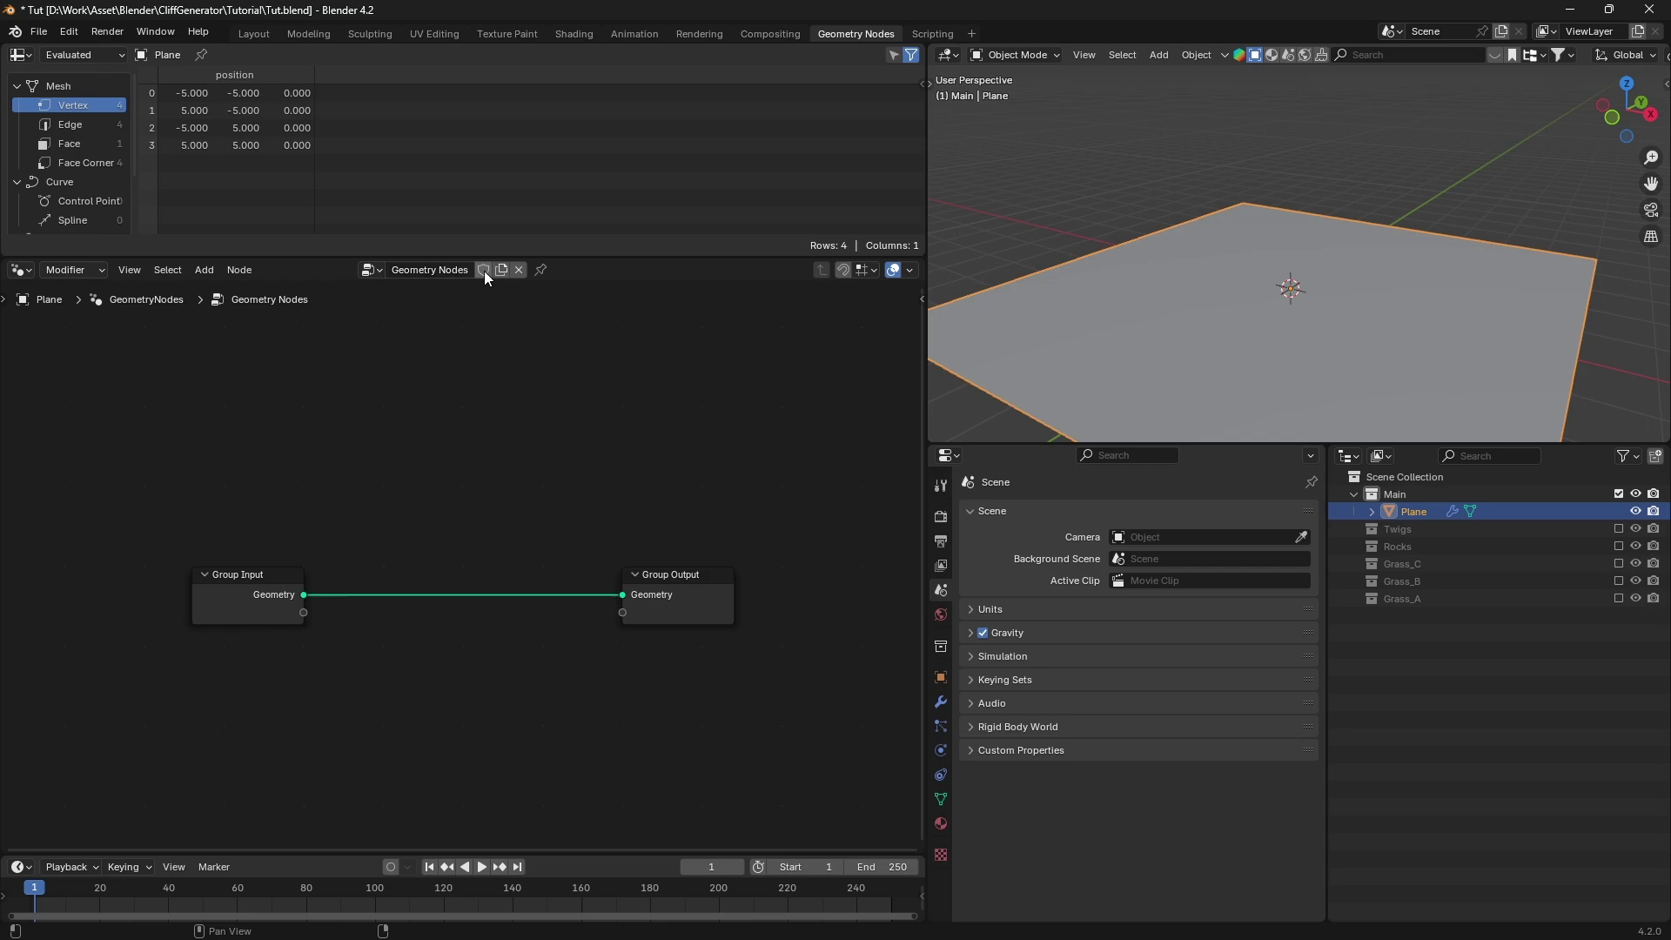
{"action": "double_click", "coordinate": [447, 271]}
{"action": "middle_click_drag", "start_coordinate": [1340, 170], "coordinate": [1375, 265]}
Add a Distribute Points on Faces node fed by the Group Input geometry
{"action": "left_click_drag", "start_coordinate": [88, 481], "coordinate": [261, 529]}
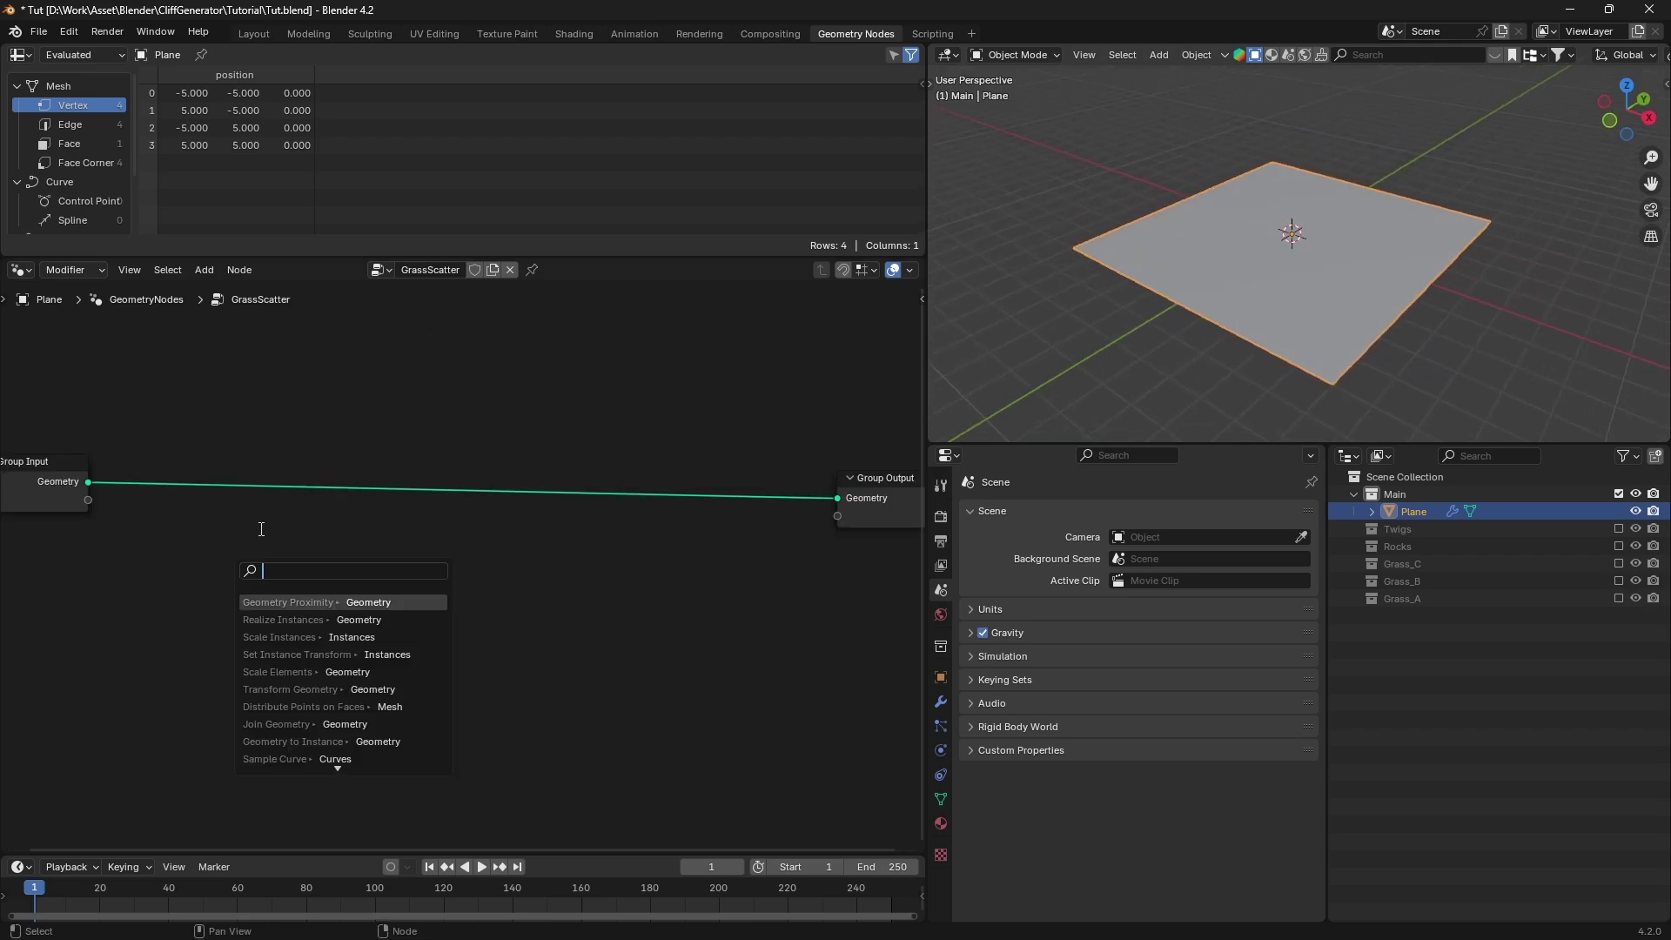
{"action": "type", "text": "dis"}
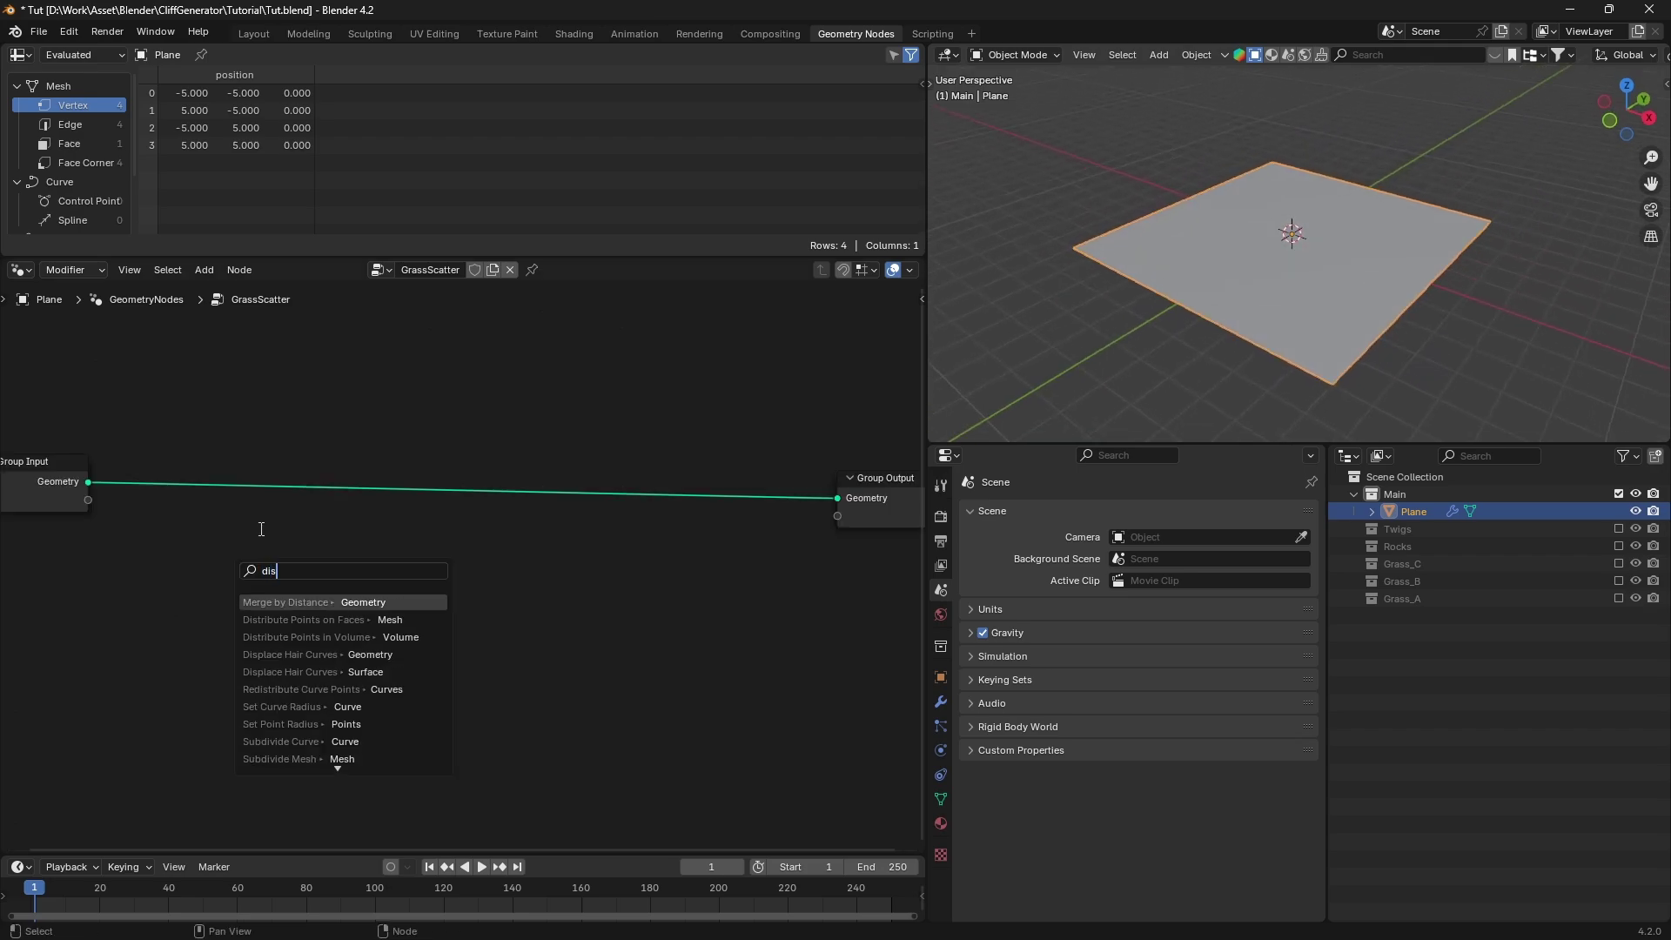
{"action": "key", "text": "Down"}
{"action": "key", "text": "Return"}
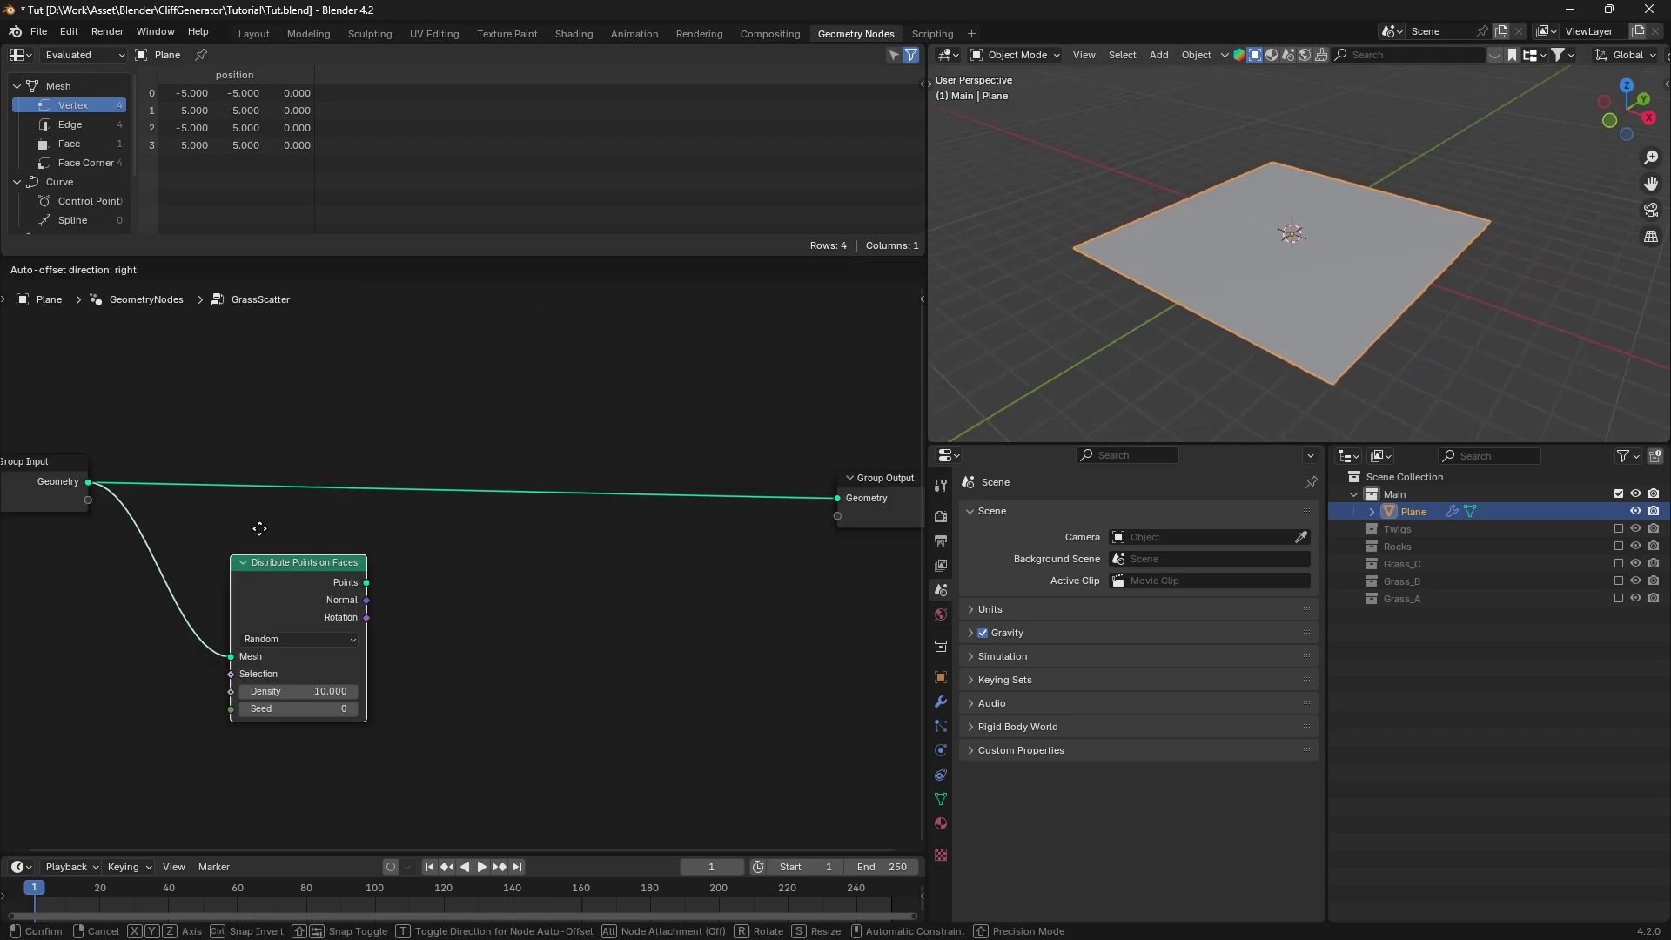
{"action": "left_click", "coordinate": [267, 512]}
{"action": "middle_click_drag", "start_coordinate": [422, 578], "coordinate": [363, 550]}
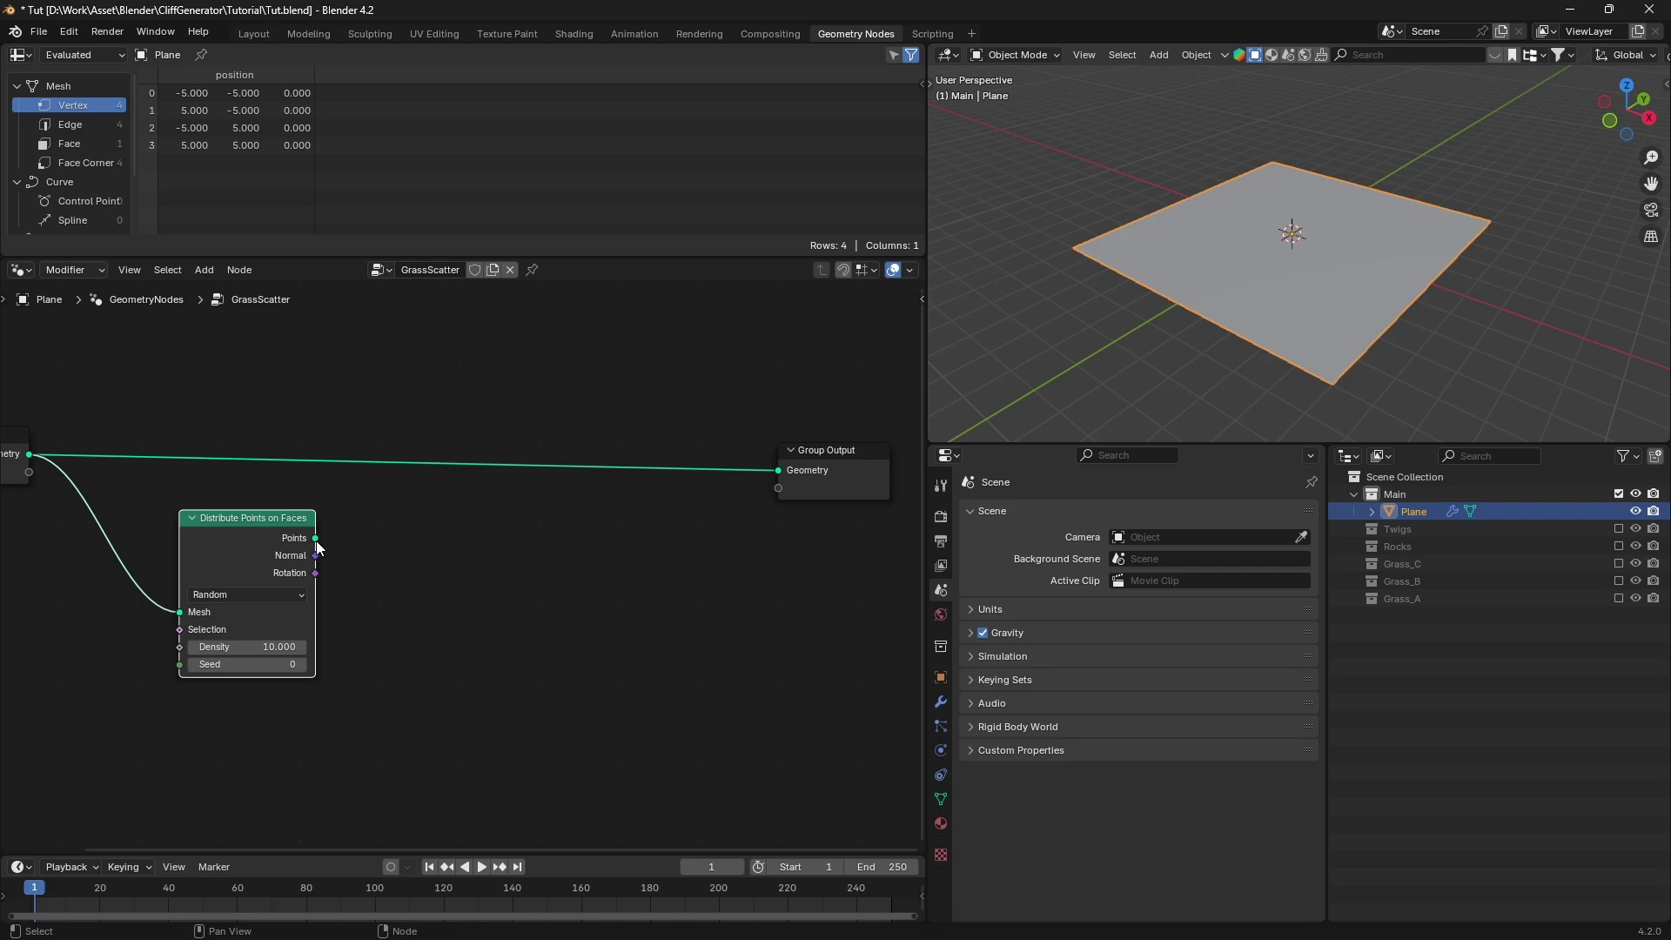
Add an Instance on Points node fed by the distributed points and place both nodes below the main geometry link
{"action": "left_click_drag", "start_coordinate": [315, 538], "coordinate": [432, 544]}
{"action": "type", "text": "insta"}
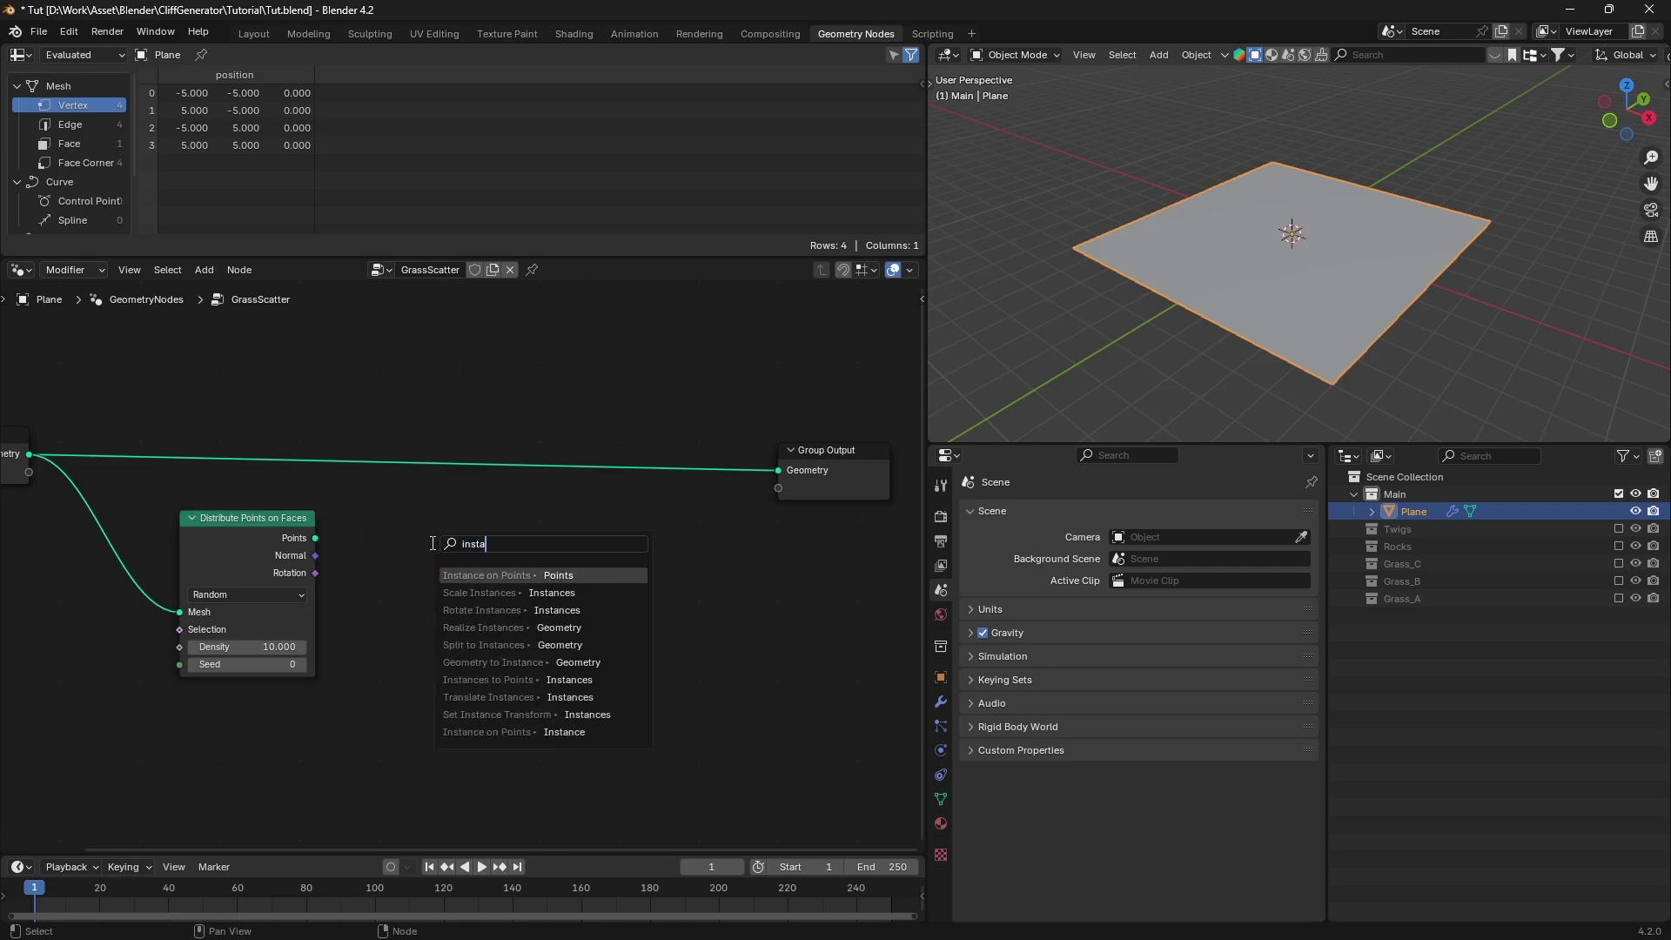
{"action": "key", "text": "Return"}
{"action": "left_click", "coordinate": [435, 520]}
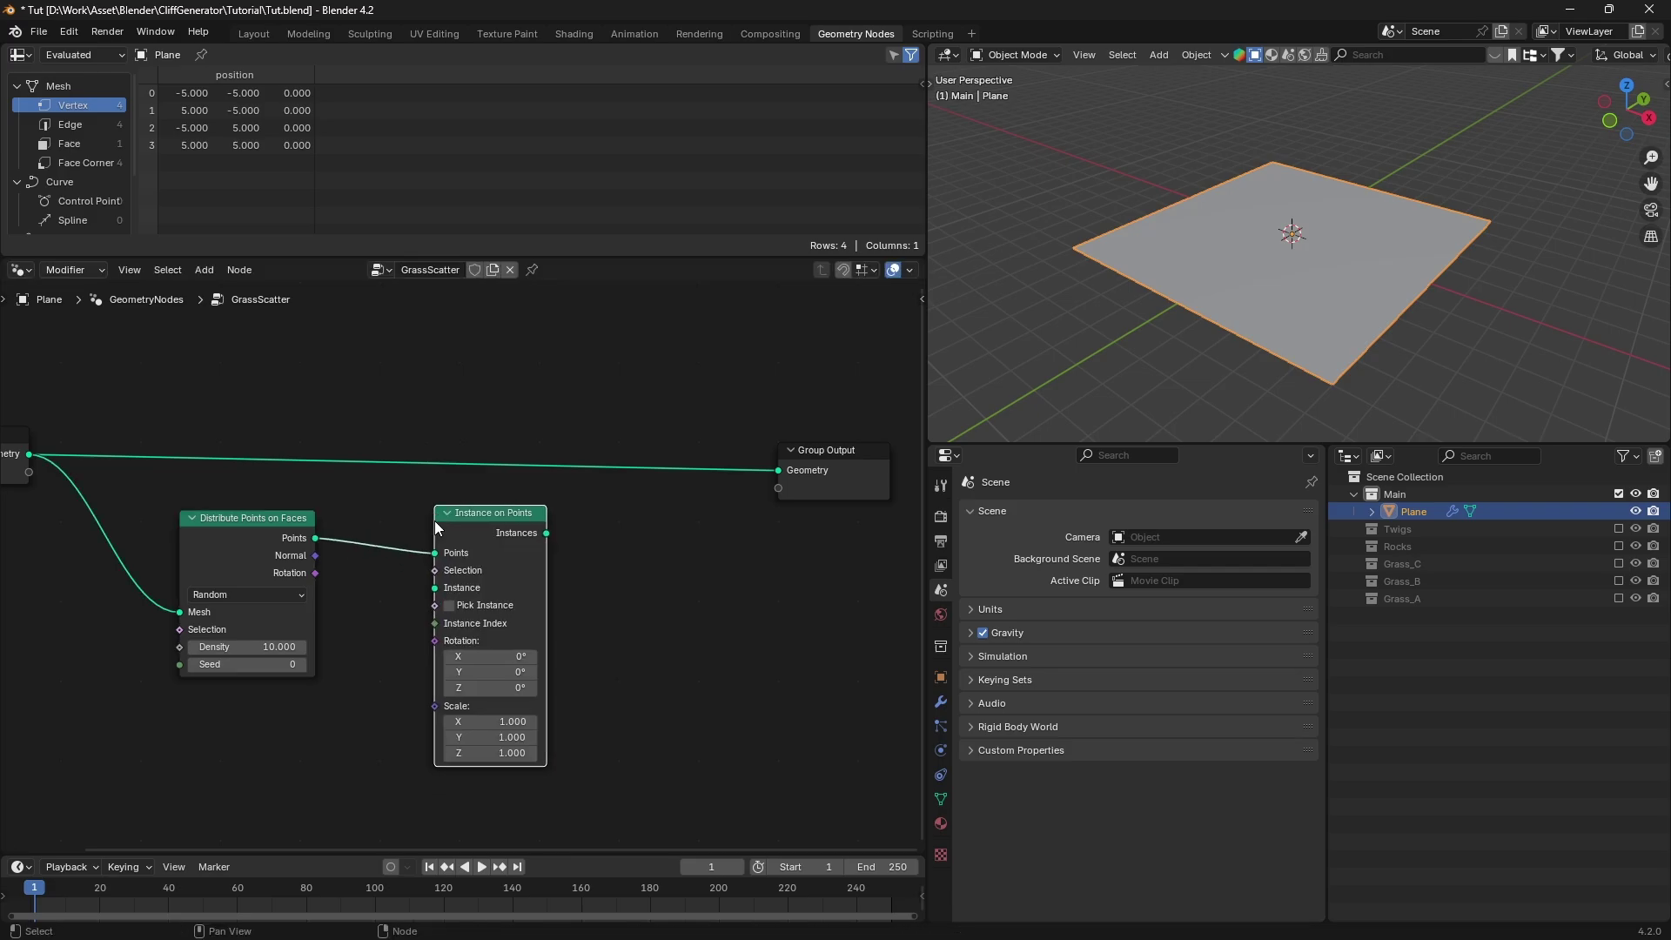
{"action": "left_click_drag", "start_coordinate": [267, 493], "coordinate": [479, 601]}
Add a Join Geometry node fed by the Instances output and place it before the Group Output
{"action": "left_click_drag", "start_coordinate": [505, 539], "coordinate": [659, 527]}
{"action": "left_click", "coordinate": [503, 517]}
{"action": "type", "text": "join"}
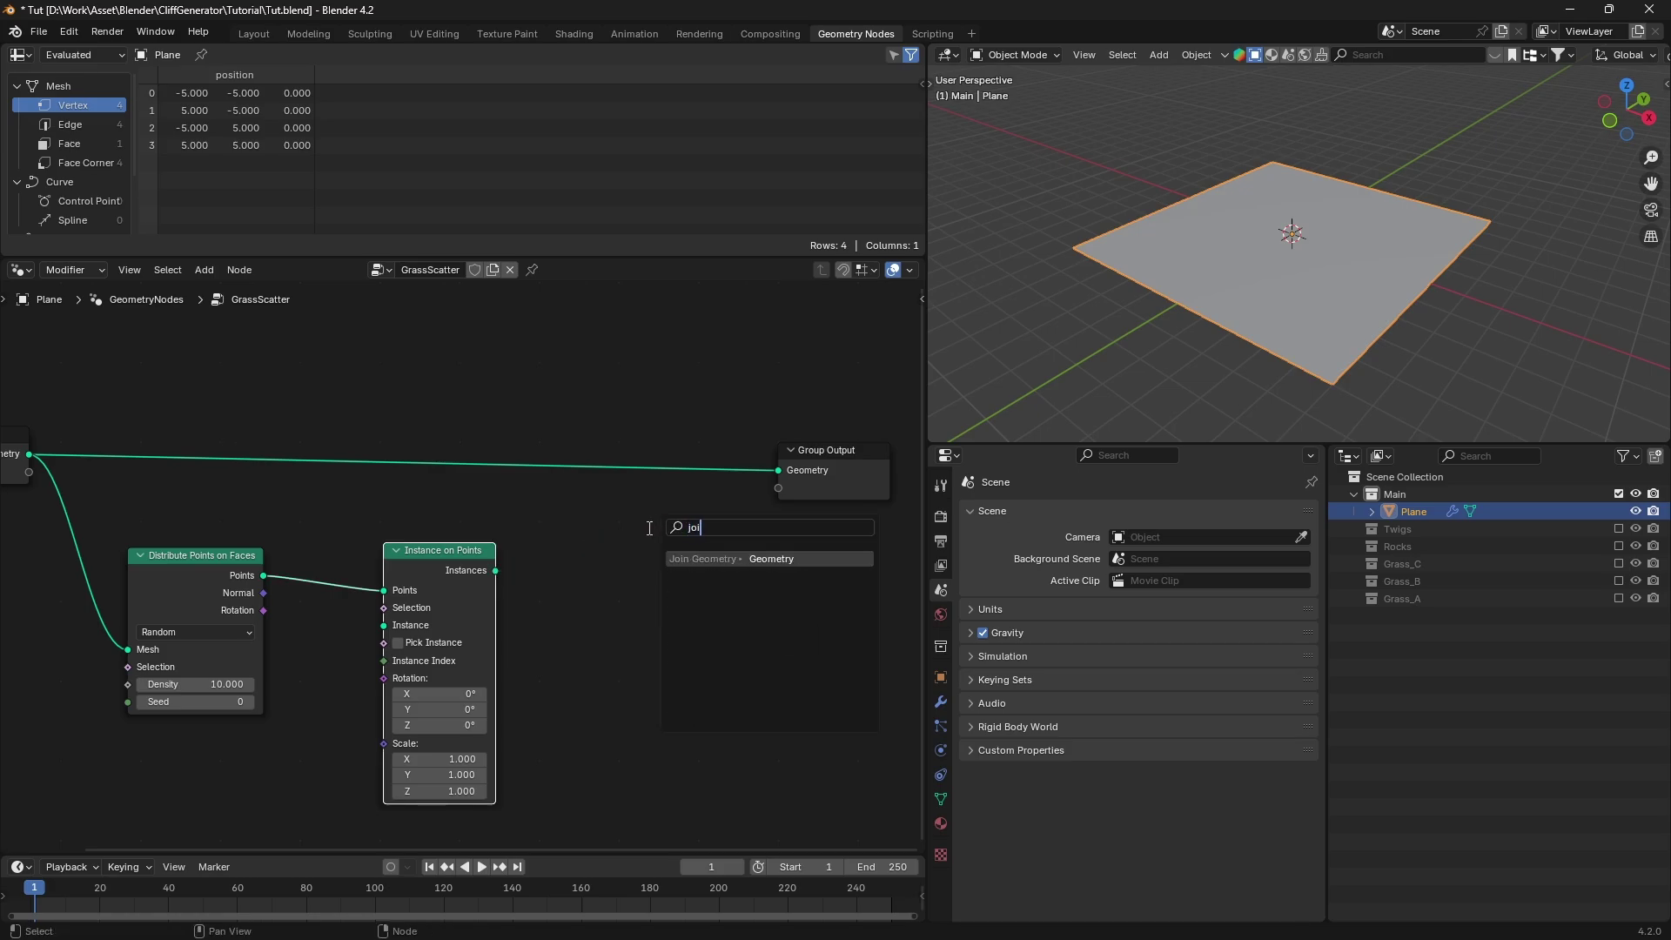
{"action": "key", "text": "Return"}
{"action": "left_click", "coordinate": [603, 472]}
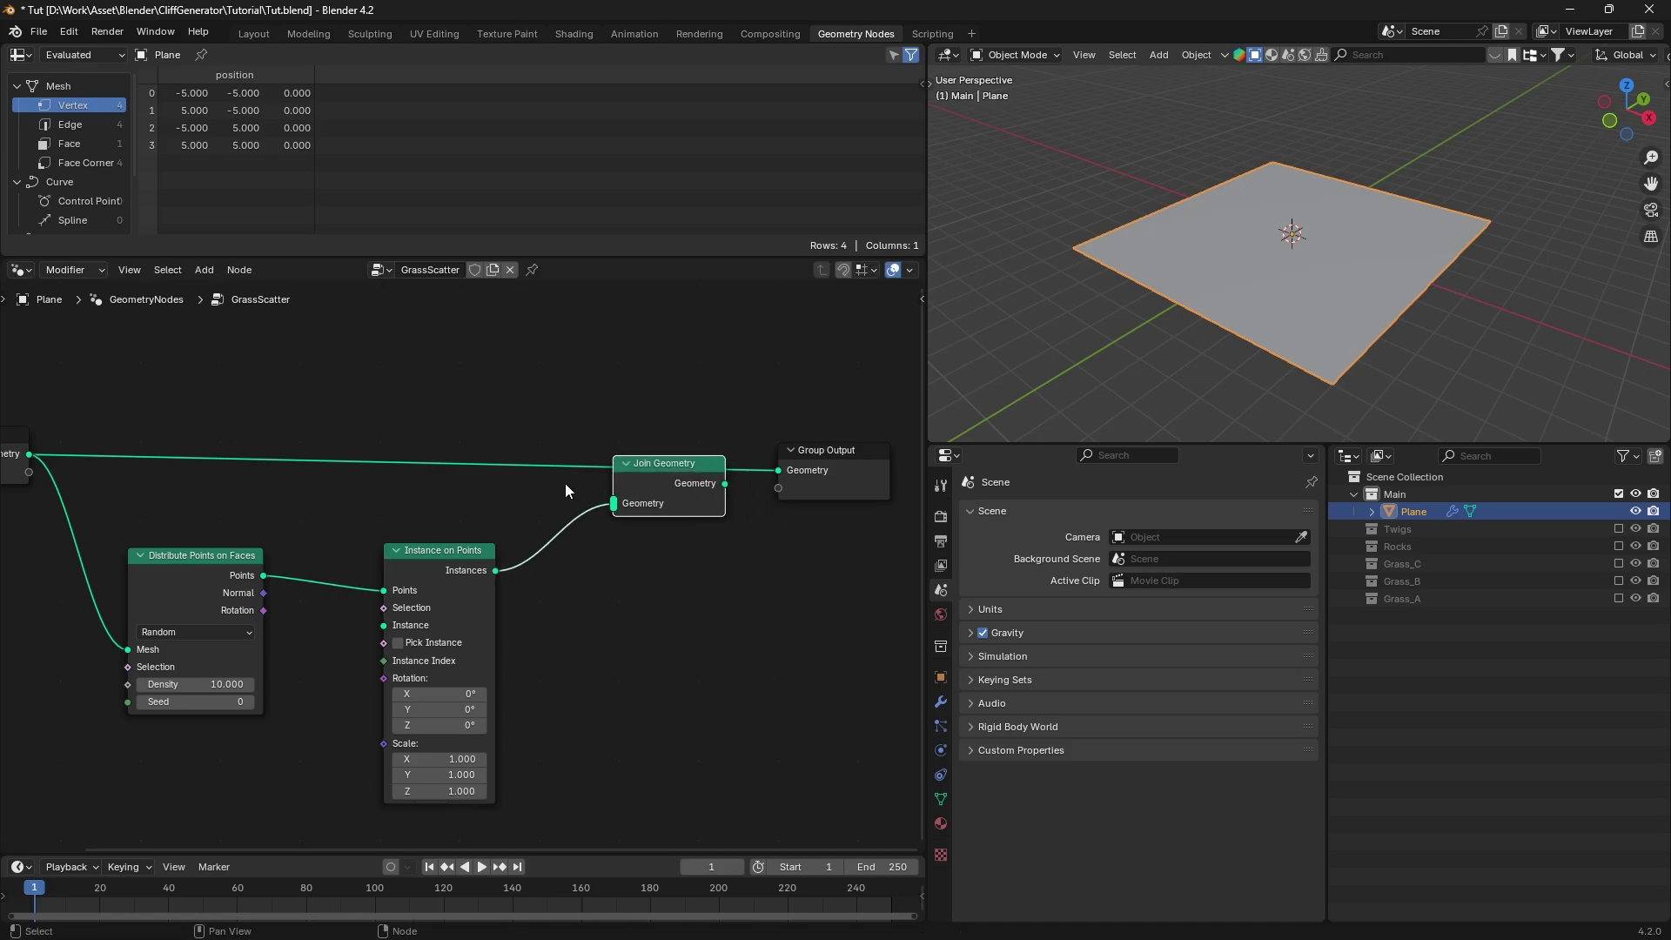
Connect the Group Input geometry to Join Geometry and space the nodes out
{"action": "left_click_drag", "start_coordinate": [29, 455], "coordinate": [648, 460]}
{"action": "left_click_drag", "start_coordinate": [661, 414], "coordinate": [833, 492]}
{"action": "left_click_drag", "start_coordinate": [829, 484], "coordinate": [879, 463]}
{"action": "left_click_drag", "start_coordinate": [478, 550], "coordinate": [504, 538]}
{"action": "middle_click_drag", "start_coordinate": [371, 588], "coordinate": [490, 508]}
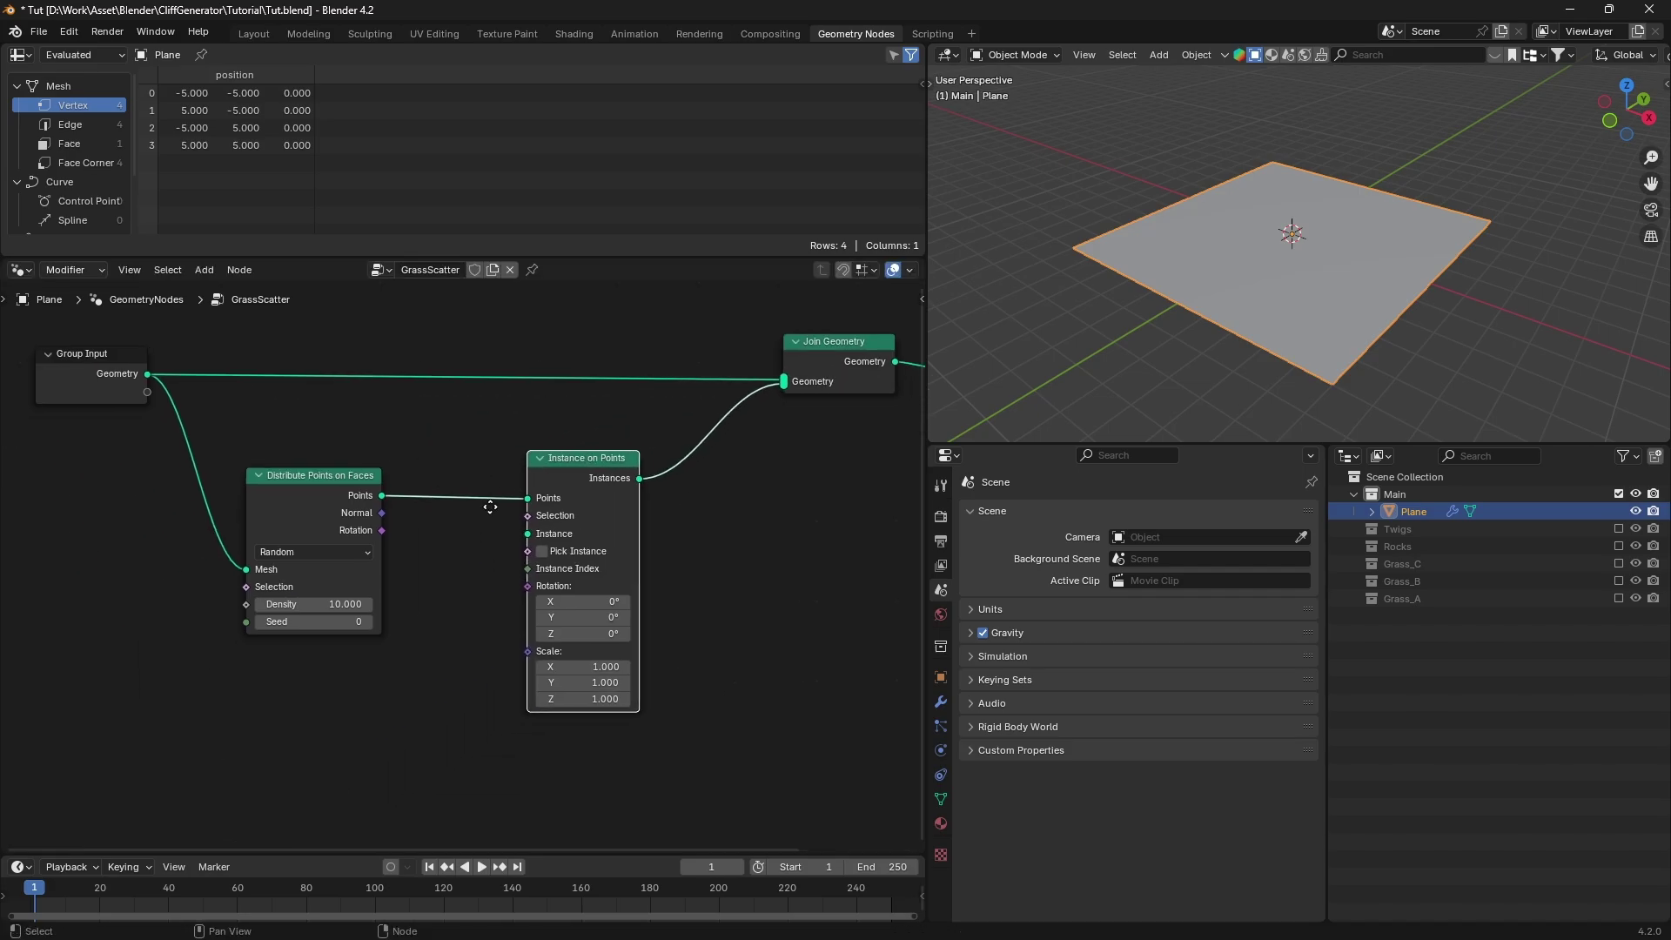
Enable Pick Instance on Instance on Points, set the point distribution to Poisson Disk, and reposition the two nodes
{"action": "left_click", "coordinate": [541, 552]}
{"action": "middle_click_drag", "start_coordinate": [399, 626], "coordinate": [434, 572]}
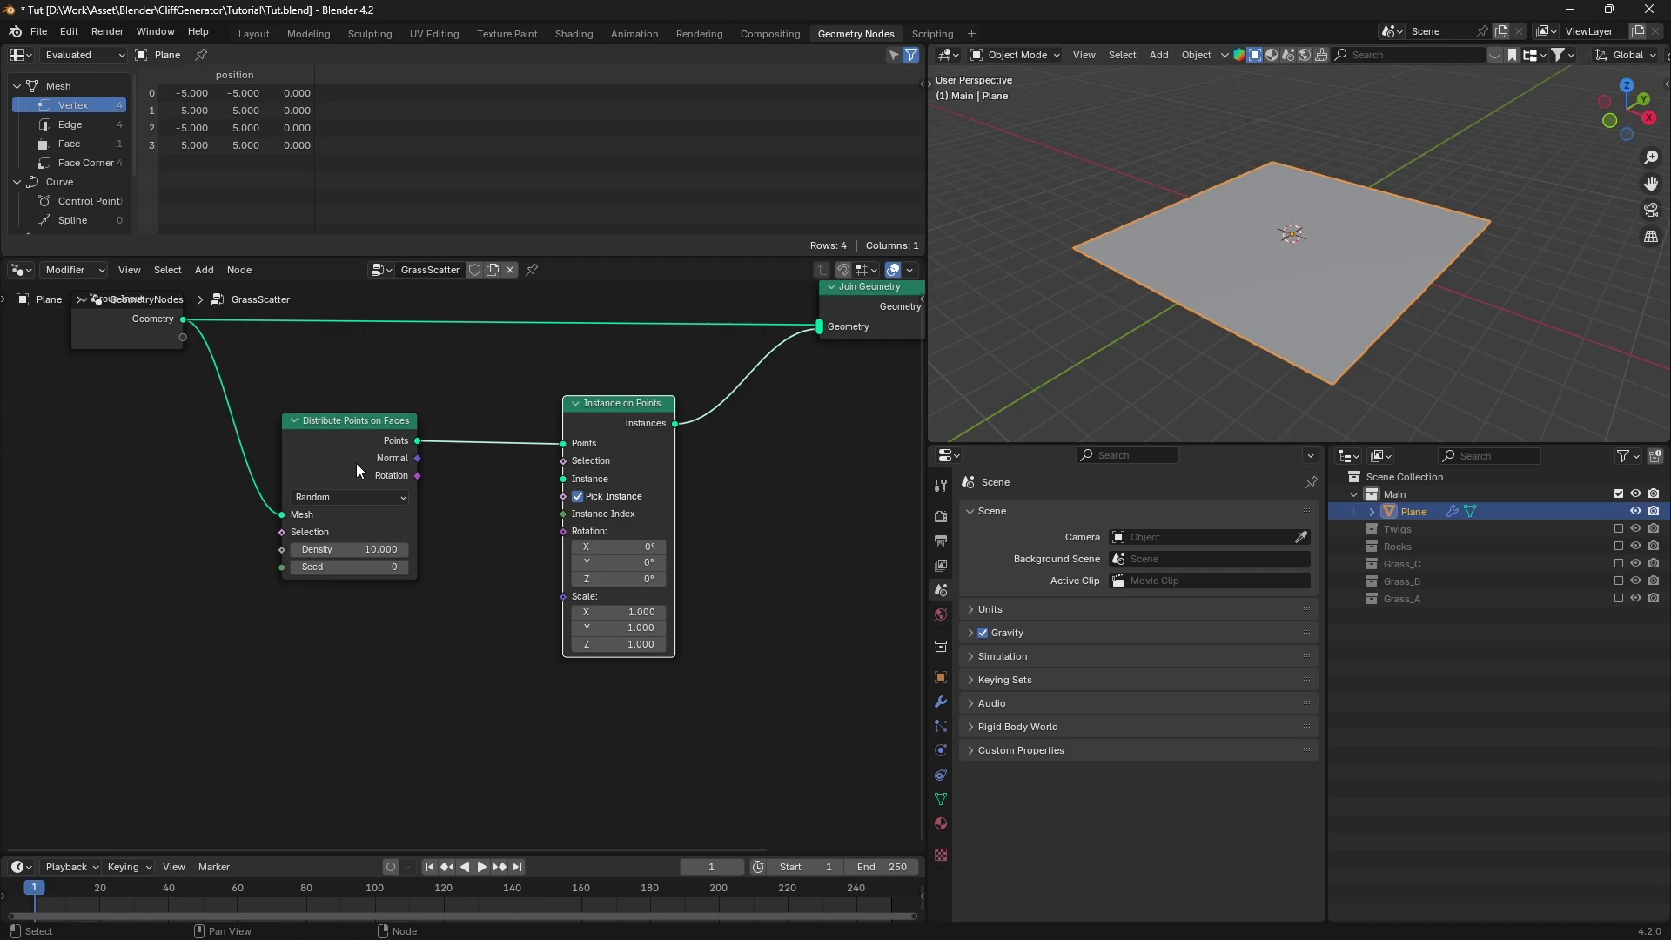
{"action": "left_click", "coordinate": [341, 498]}
{"action": "left_click", "coordinate": [342, 554]}
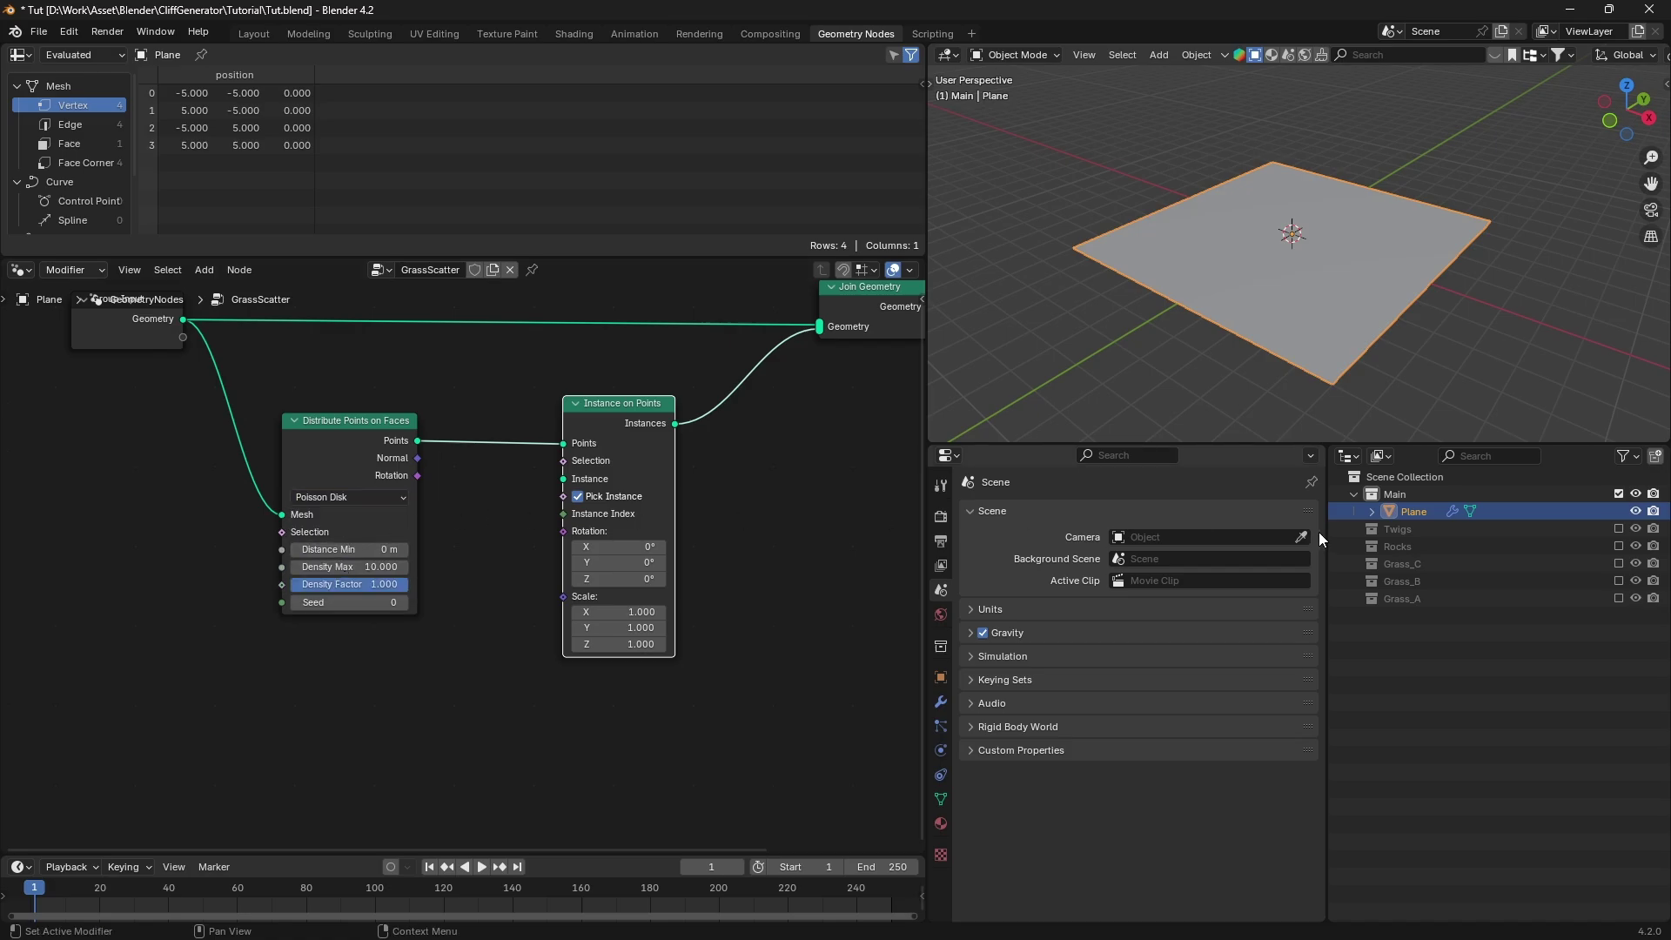
{"action": "left_click", "coordinate": [702, 521]}
{"action": "middle_click_drag", "start_coordinate": [610, 471], "coordinate": [591, 464]}
{"action": "left_click_drag", "start_coordinate": [347, 354], "coordinate": [745, 504]}
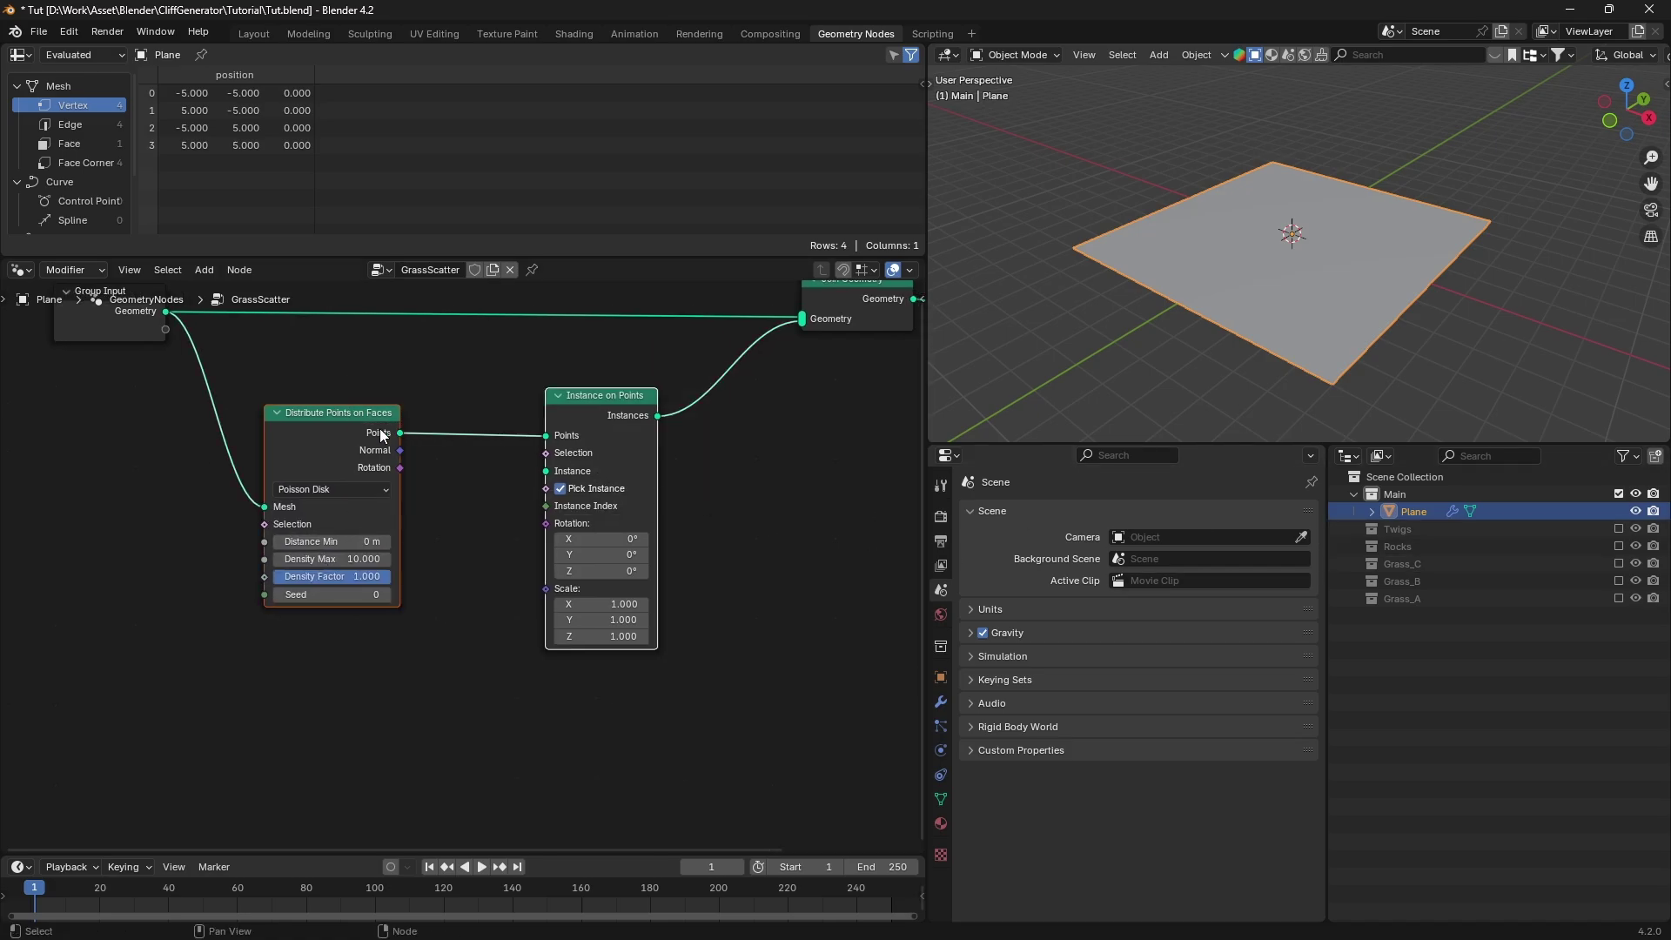
{"action": "left_click_drag", "start_coordinate": [383, 436], "coordinate": [396, 416]}
{"action": "left_click", "coordinate": [509, 483]}
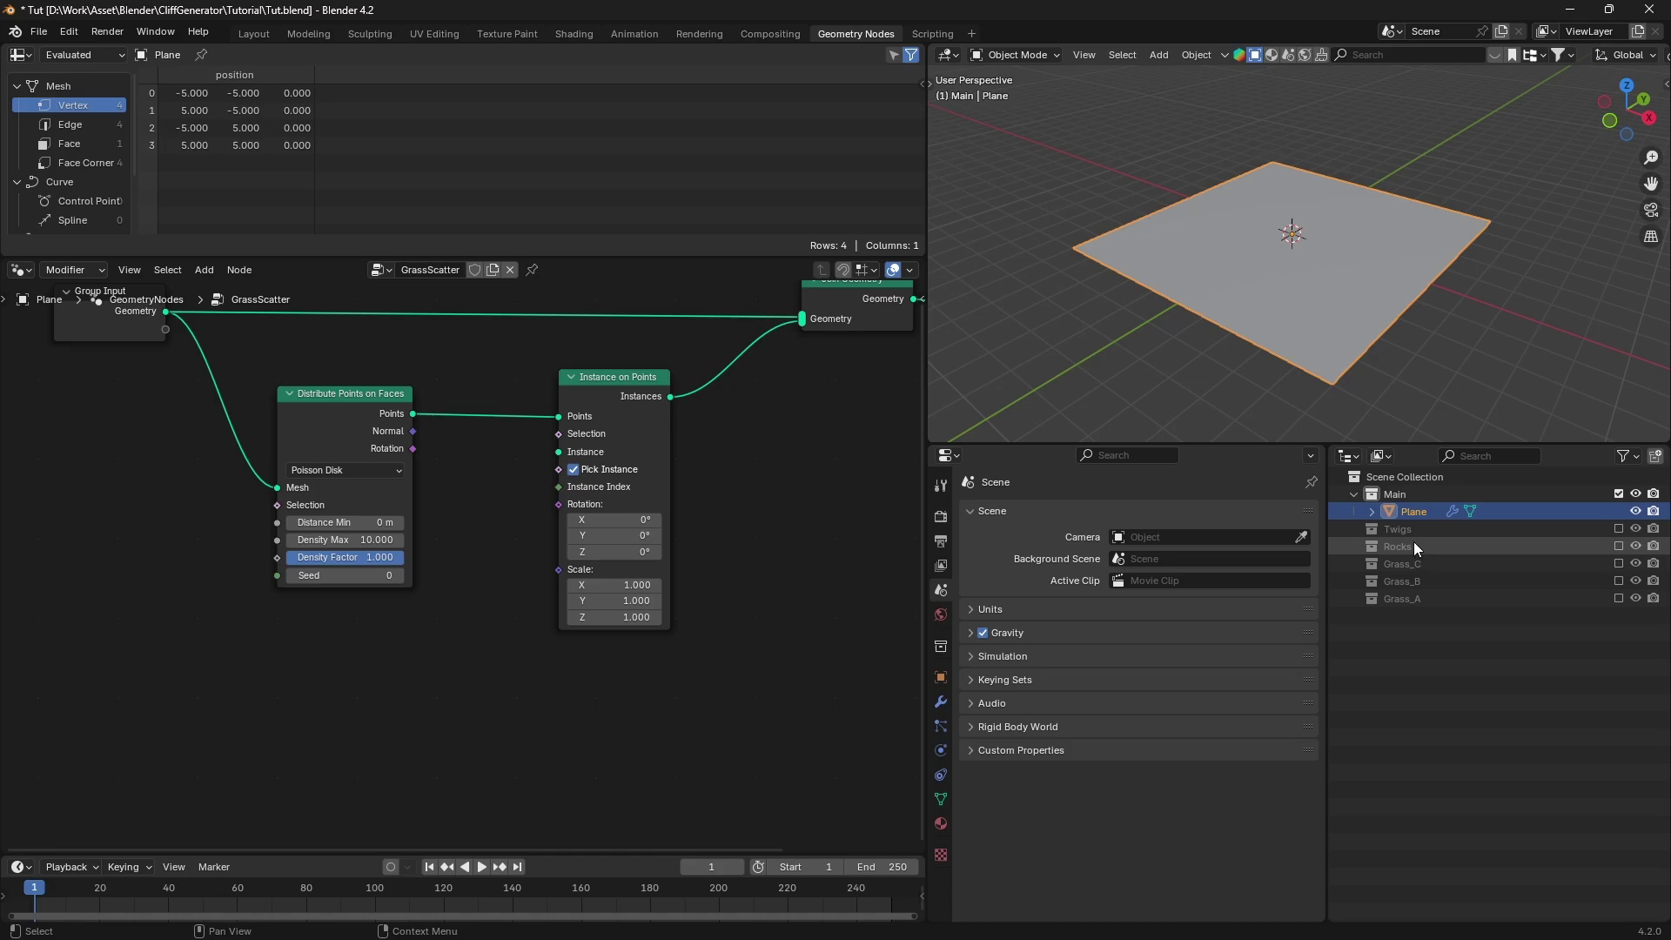
Bring in the Grass_A collection as the Instance input, with Separate Children and Reset Children enabled
{"action": "left_click_drag", "start_coordinate": [1399, 598], "coordinate": [549, 450]}
{"action": "left_click", "coordinate": [335, 734]}
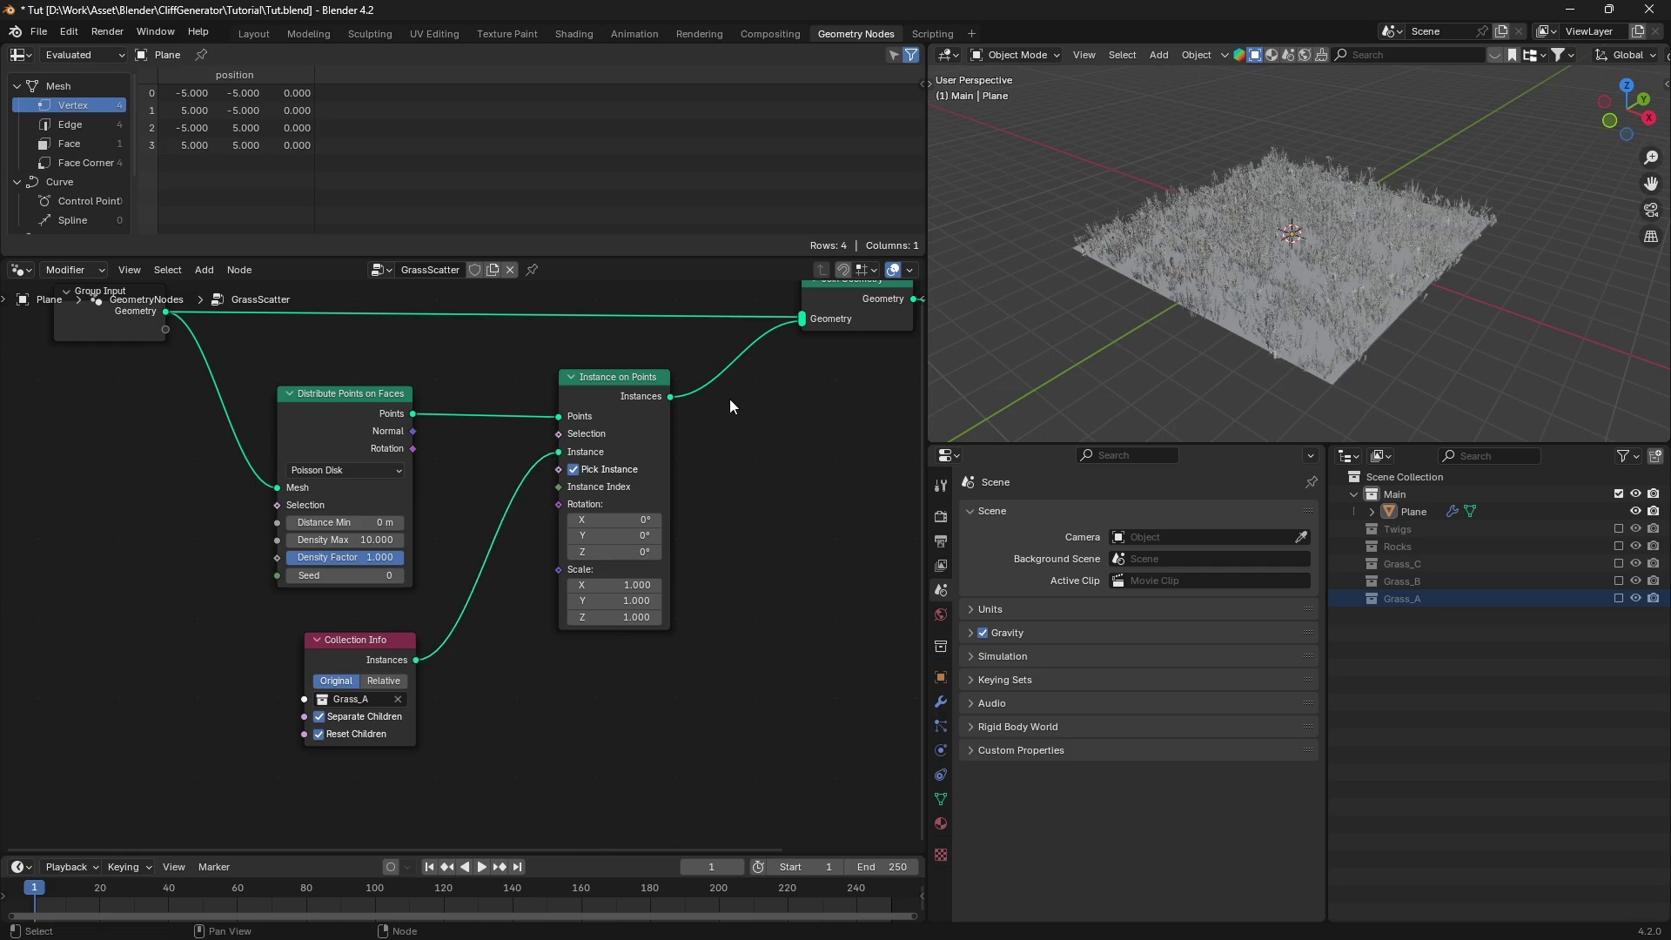
{"action": "scroll", "coordinate": [1340, 243], "scroll_direction": "up", "scroll_amount": 5}
{"action": "middle_click_drag", "start_coordinate": [1403, 223], "coordinate": [1351, 263]}
{"action": "scroll", "coordinate": [296, 624], "scroll_direction": "up", "scroll_amount": 2}
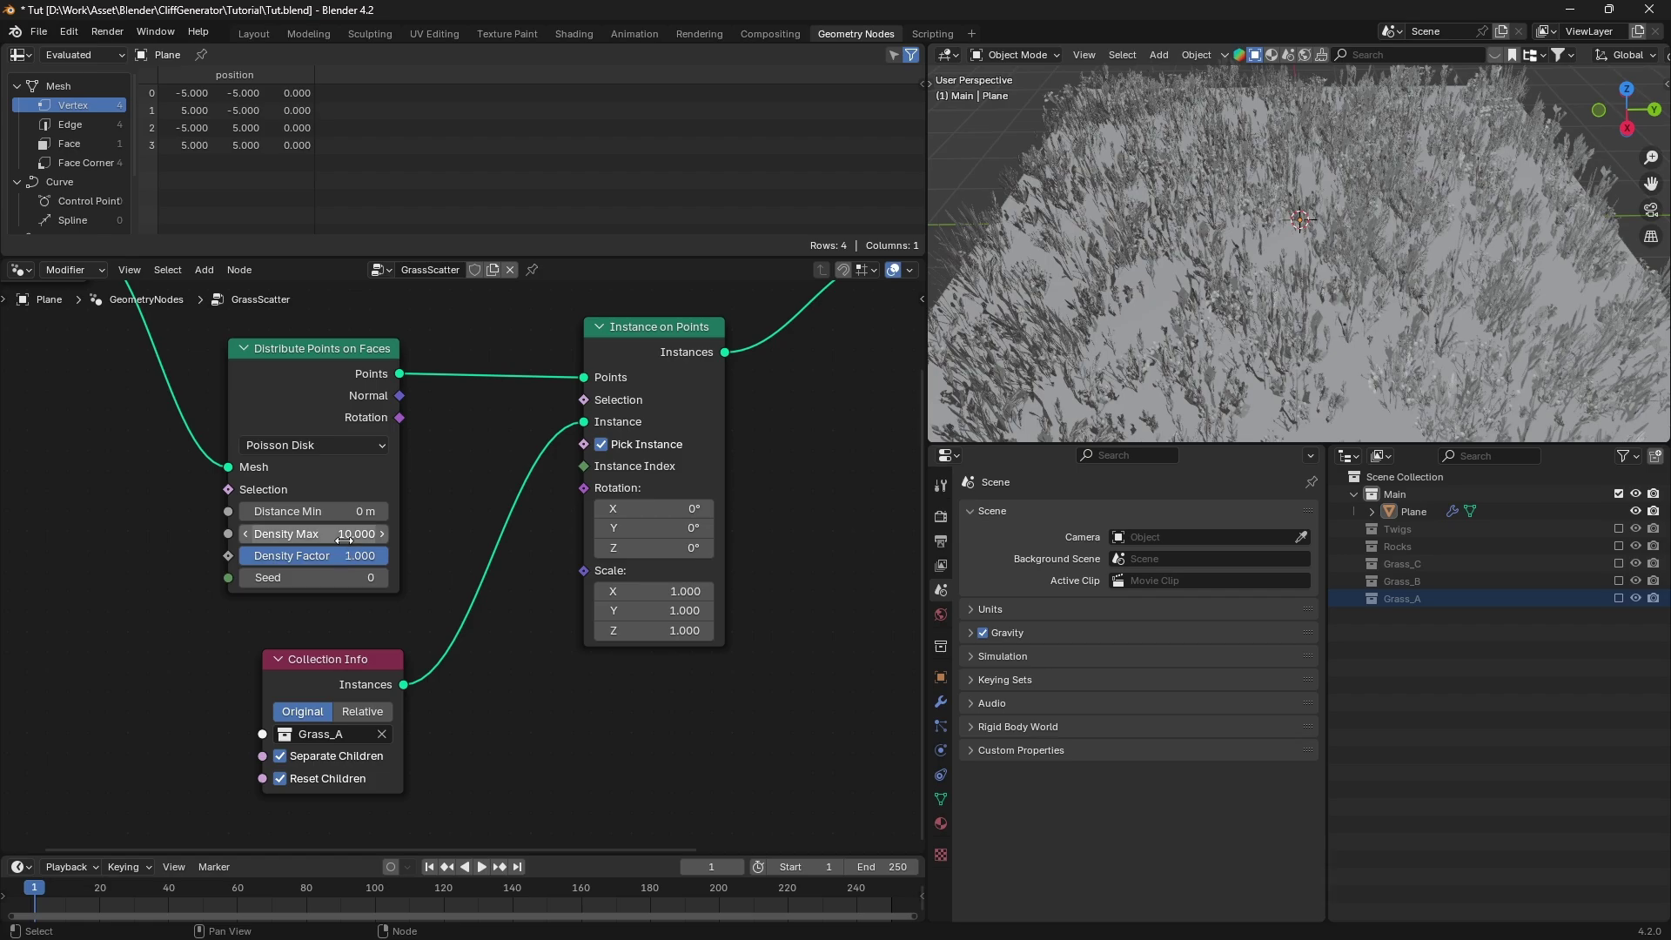
Insert a Rotate Rotation node between the point distribution's Rotation output and the Rotation input of Instance on Points
{"action": "scroll", "coordinate": [355, 539], "scroll_direction": "down", "scroll_amount": 2}
{"action": "middle_click_drag", "start_coordinate": [348, 526], "coordinate": [491, 515]}
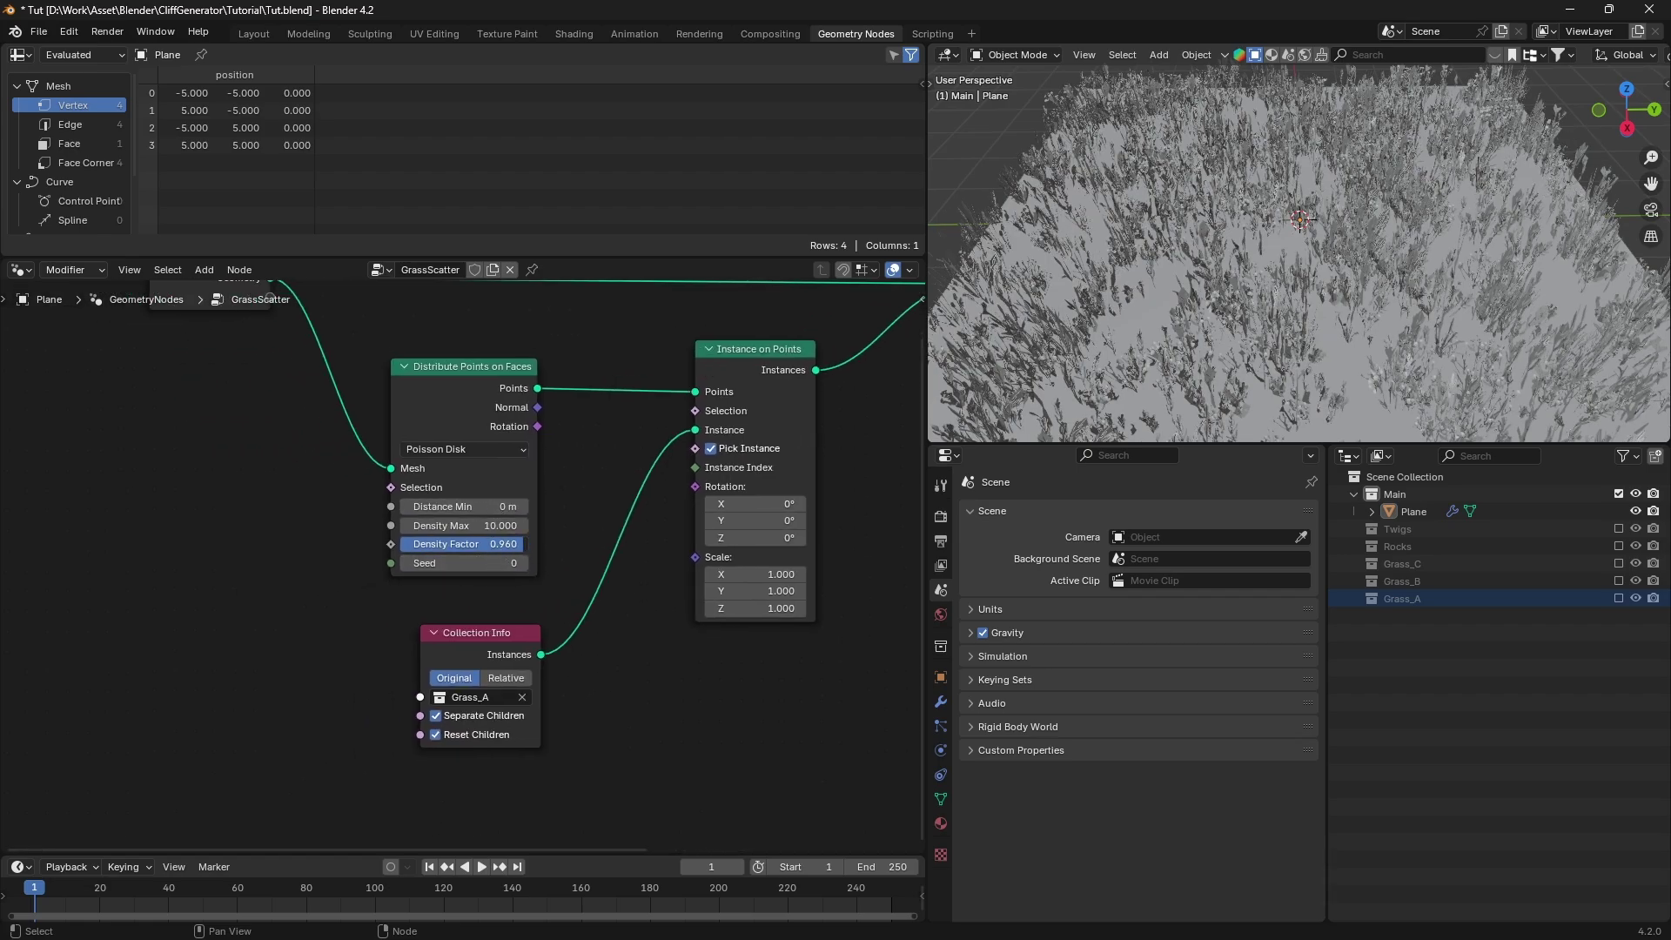
{"action": "left_click_drag", "start_coordinate": [289, 443], "coordinate": [376, 544]}
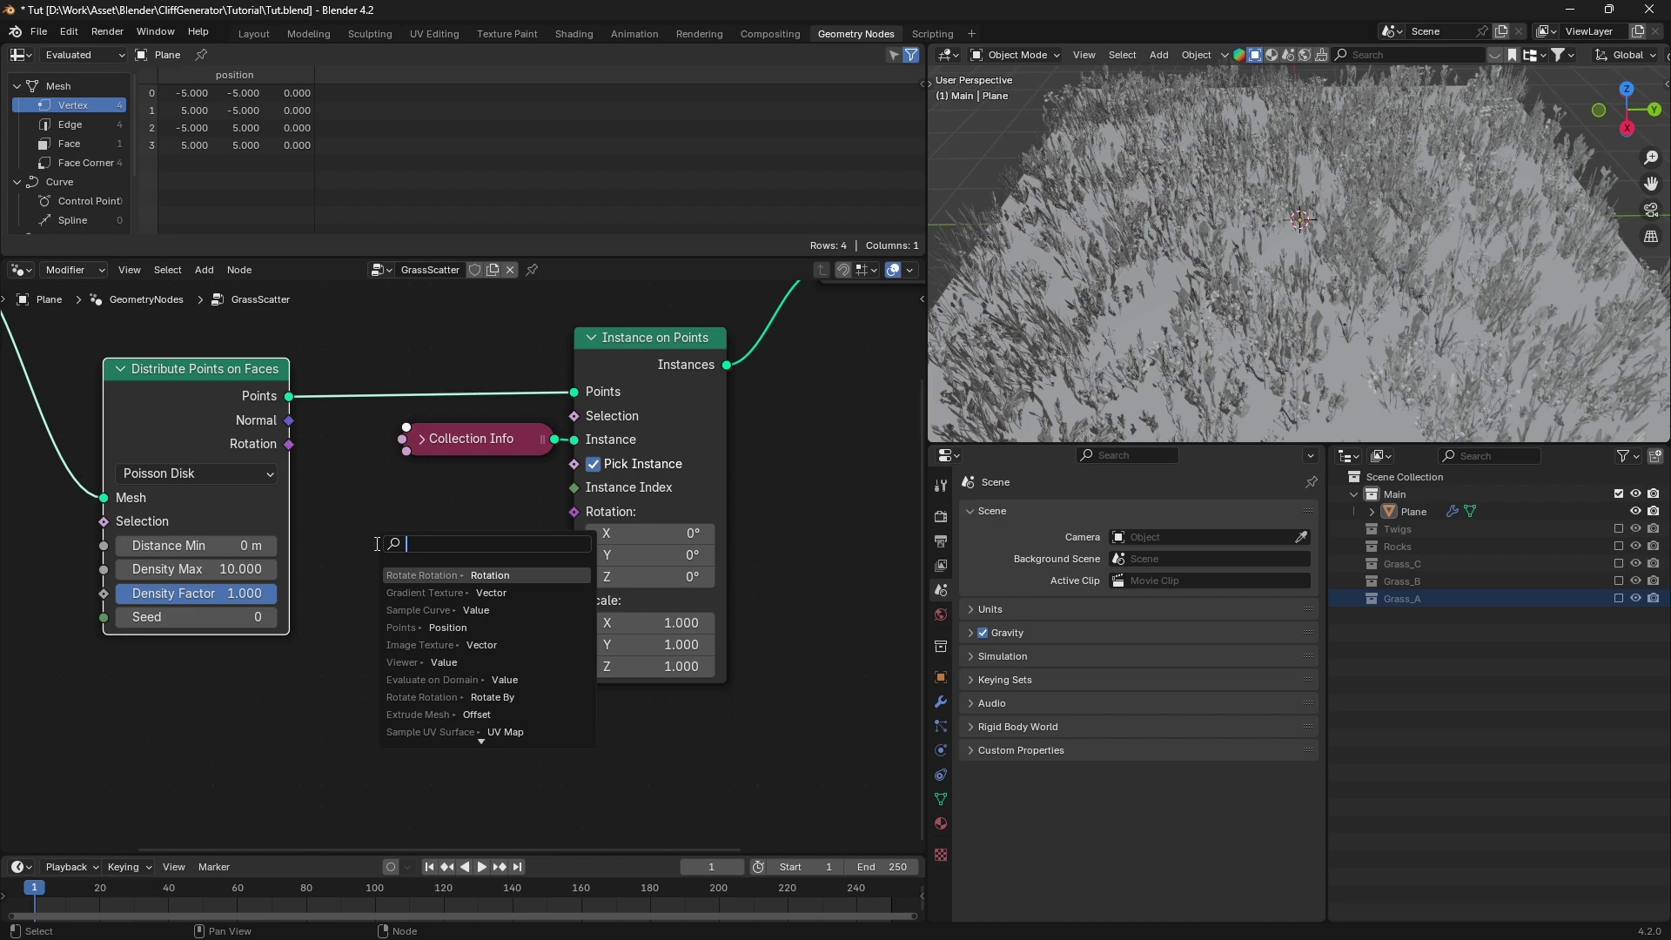
{"action": "left_click", "coordinate": [419, 573]}
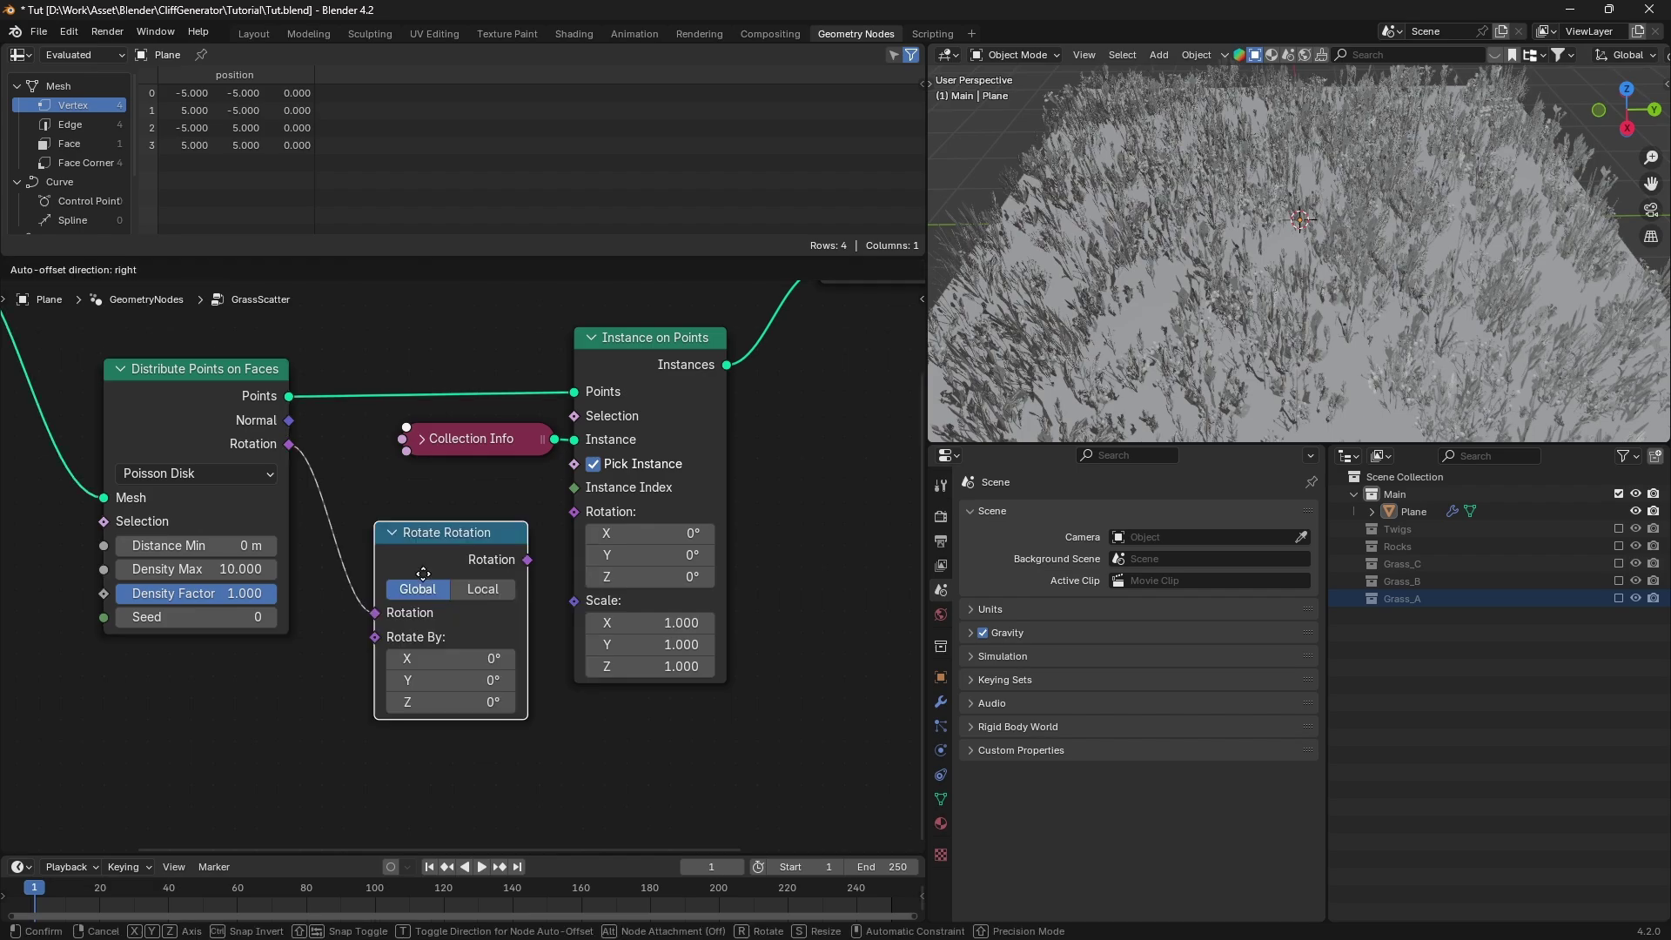
{"action": "left_click", "coordinate": [398, 544]}
{"action": "left_click_drag", "start_coordinate": [502, 529], "coordinate": [575, 512]}
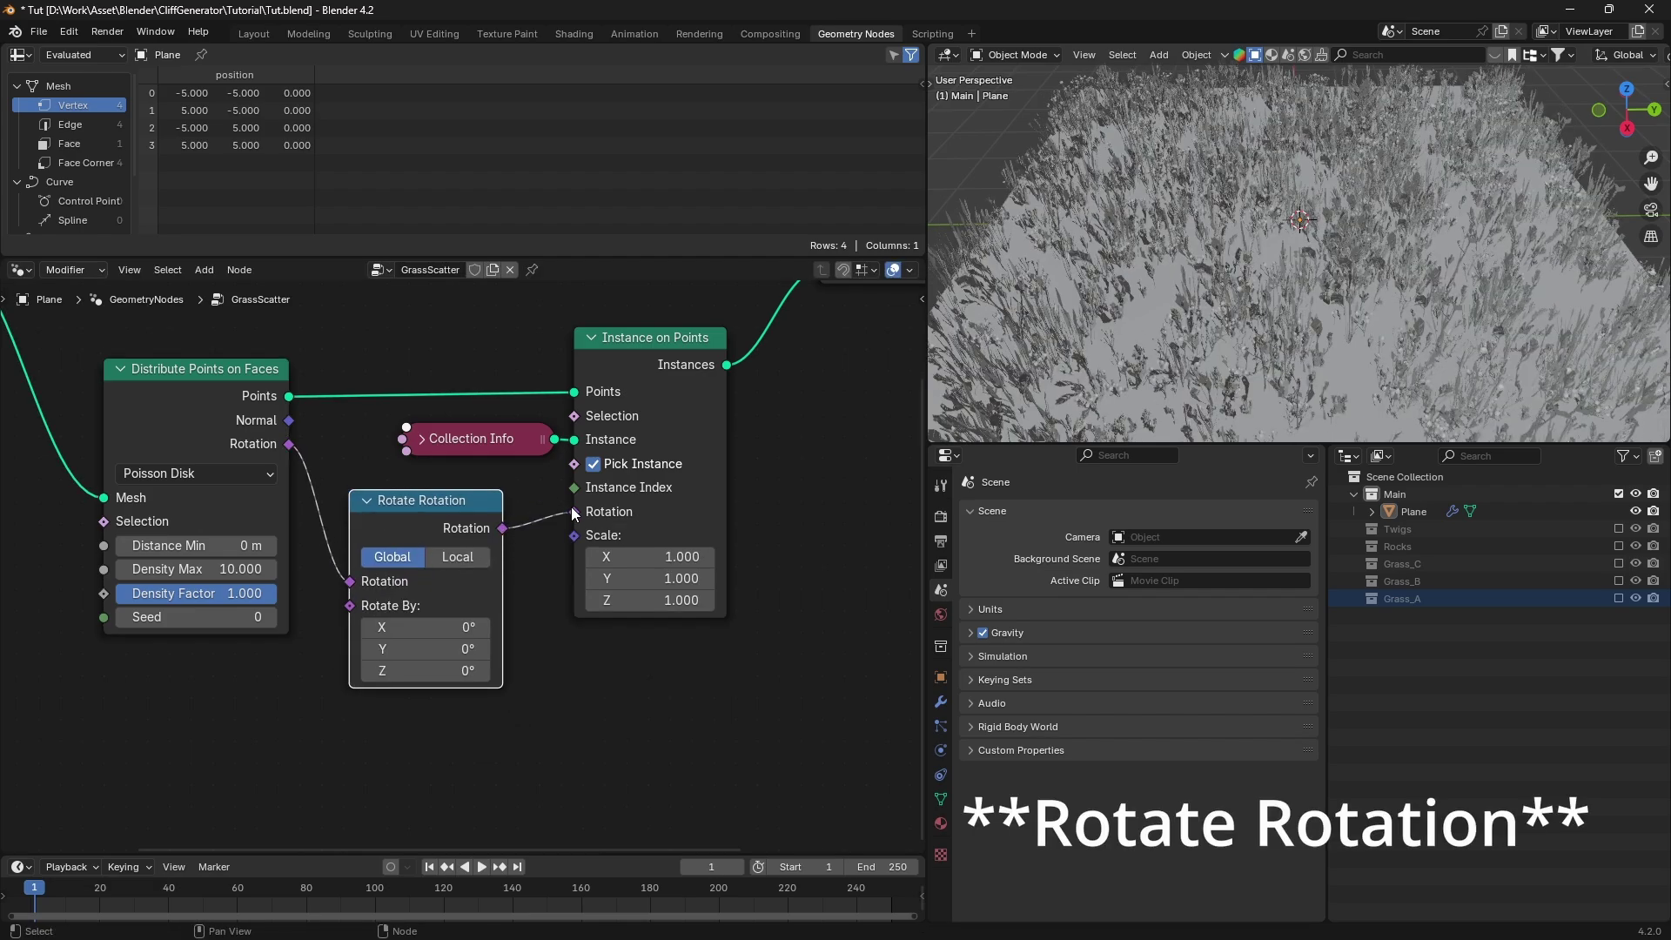
Add a vector Random Value node driving the Rotate By input of Rotate Rotation
{"action": "middle_click_drag", "start_coordinate": [441, 598], "coordinate": [553, 514]}
{"action": "left_click_drag", "start_coordinate": [464, 522], "coordinate": [382, 600]}
{"action": "type", "text": "randoe"}
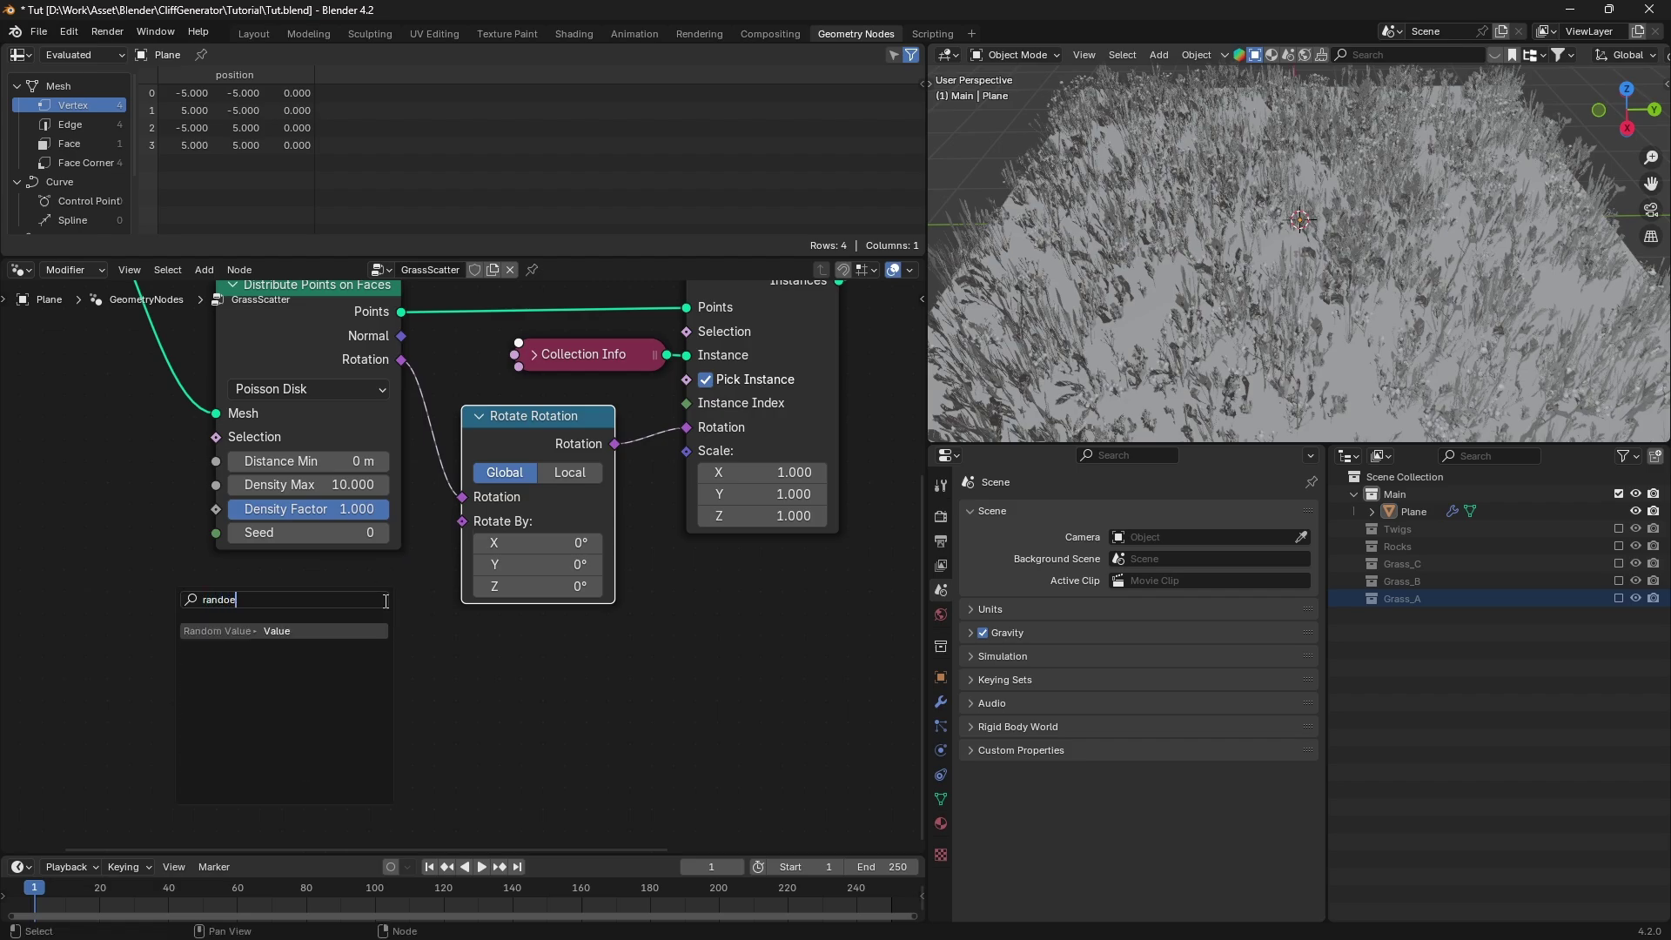
{"action": "key", "text": "Return"}
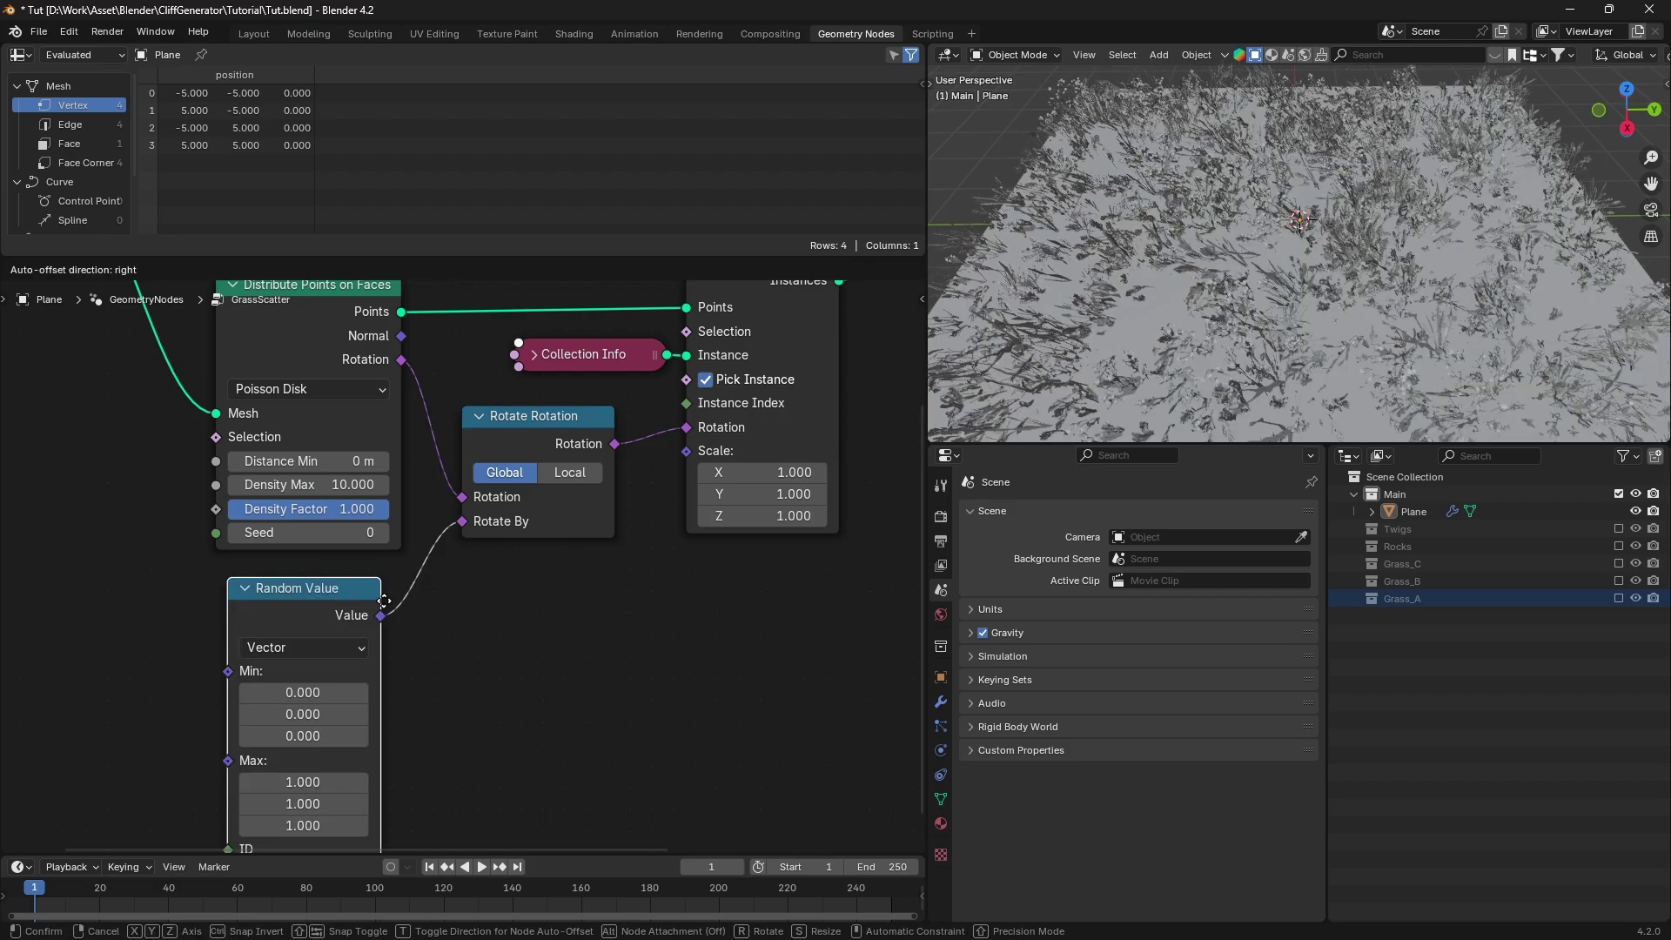
{"action": "left_click", "coordinate": [383, 601]}
Set the Random Value maximum to 0 for X and Y and 360 for Z
{"action": "middle_click_drag", "start_coordinate": [499, 676], "coordinate": [504, 613]}
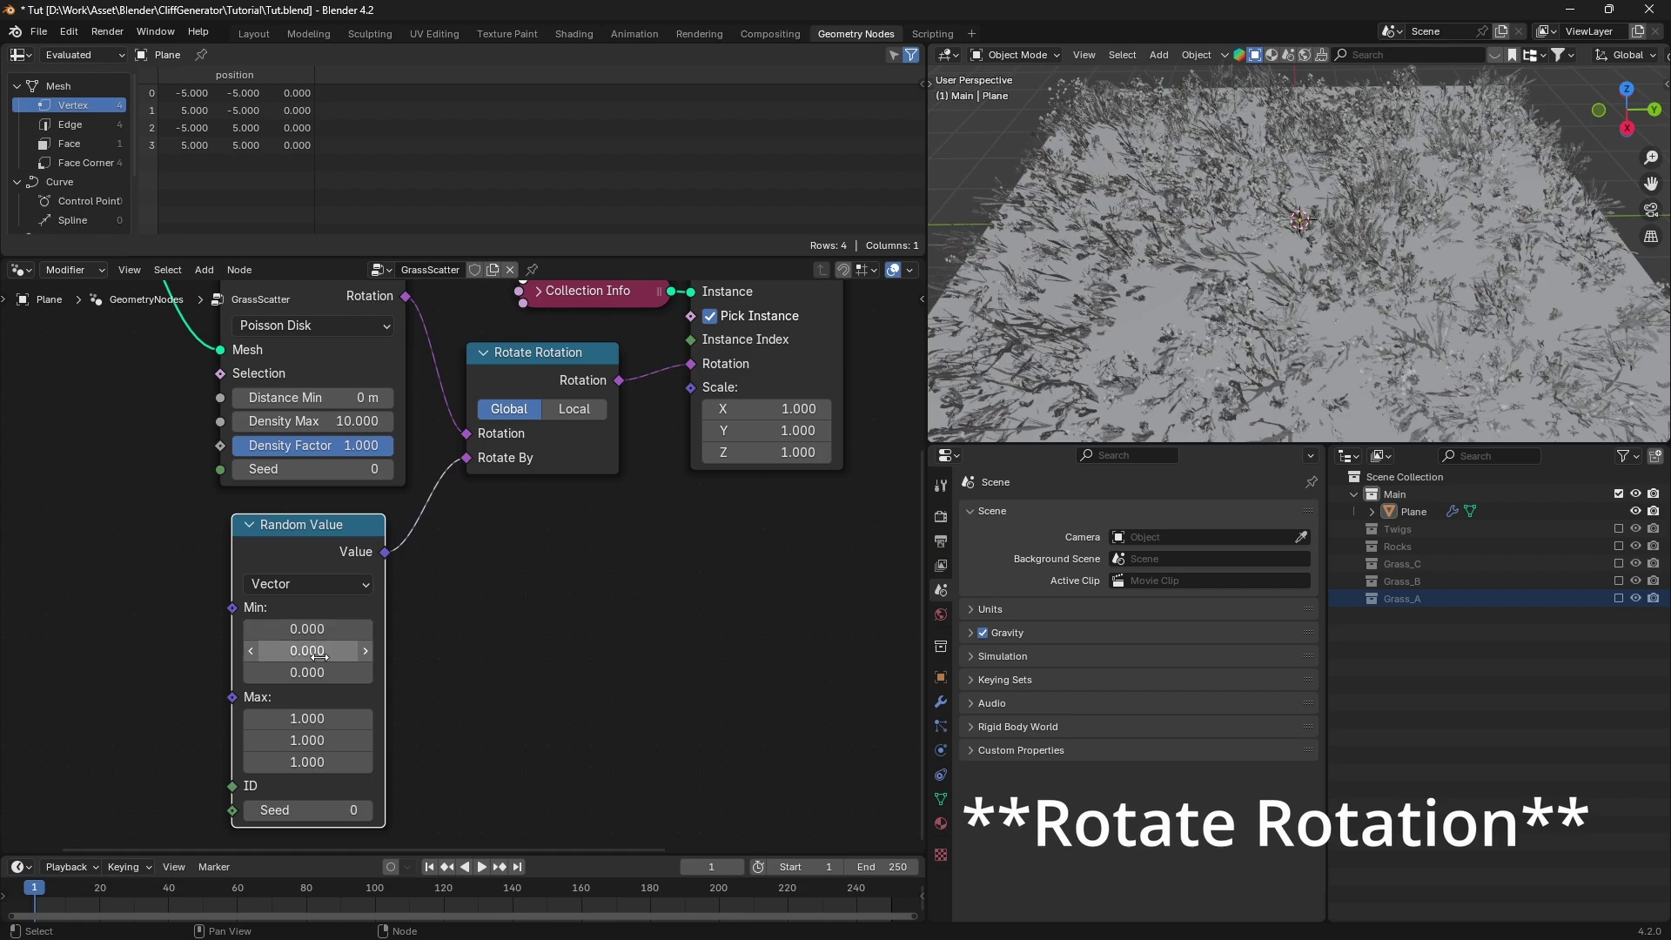
{"action": "left_click_drag", "start_coordinate": [305, 763], "coordinate": [304, 720]}
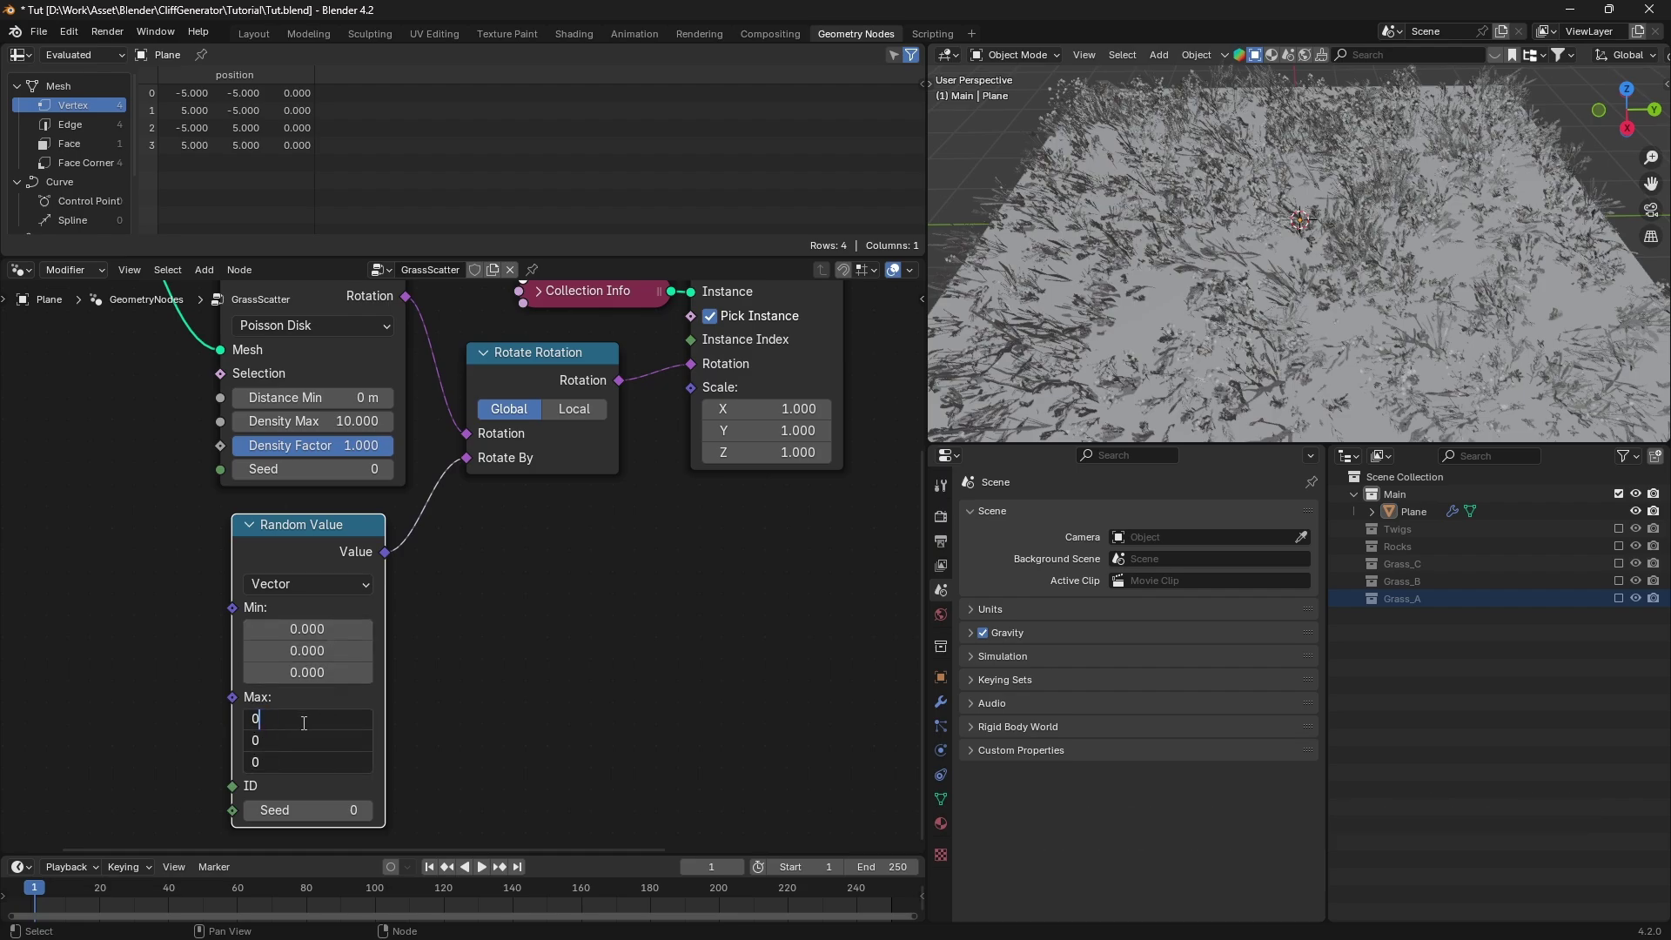
{"action": "type", "text": "0"}
{"action": "key", "text": "Return"}
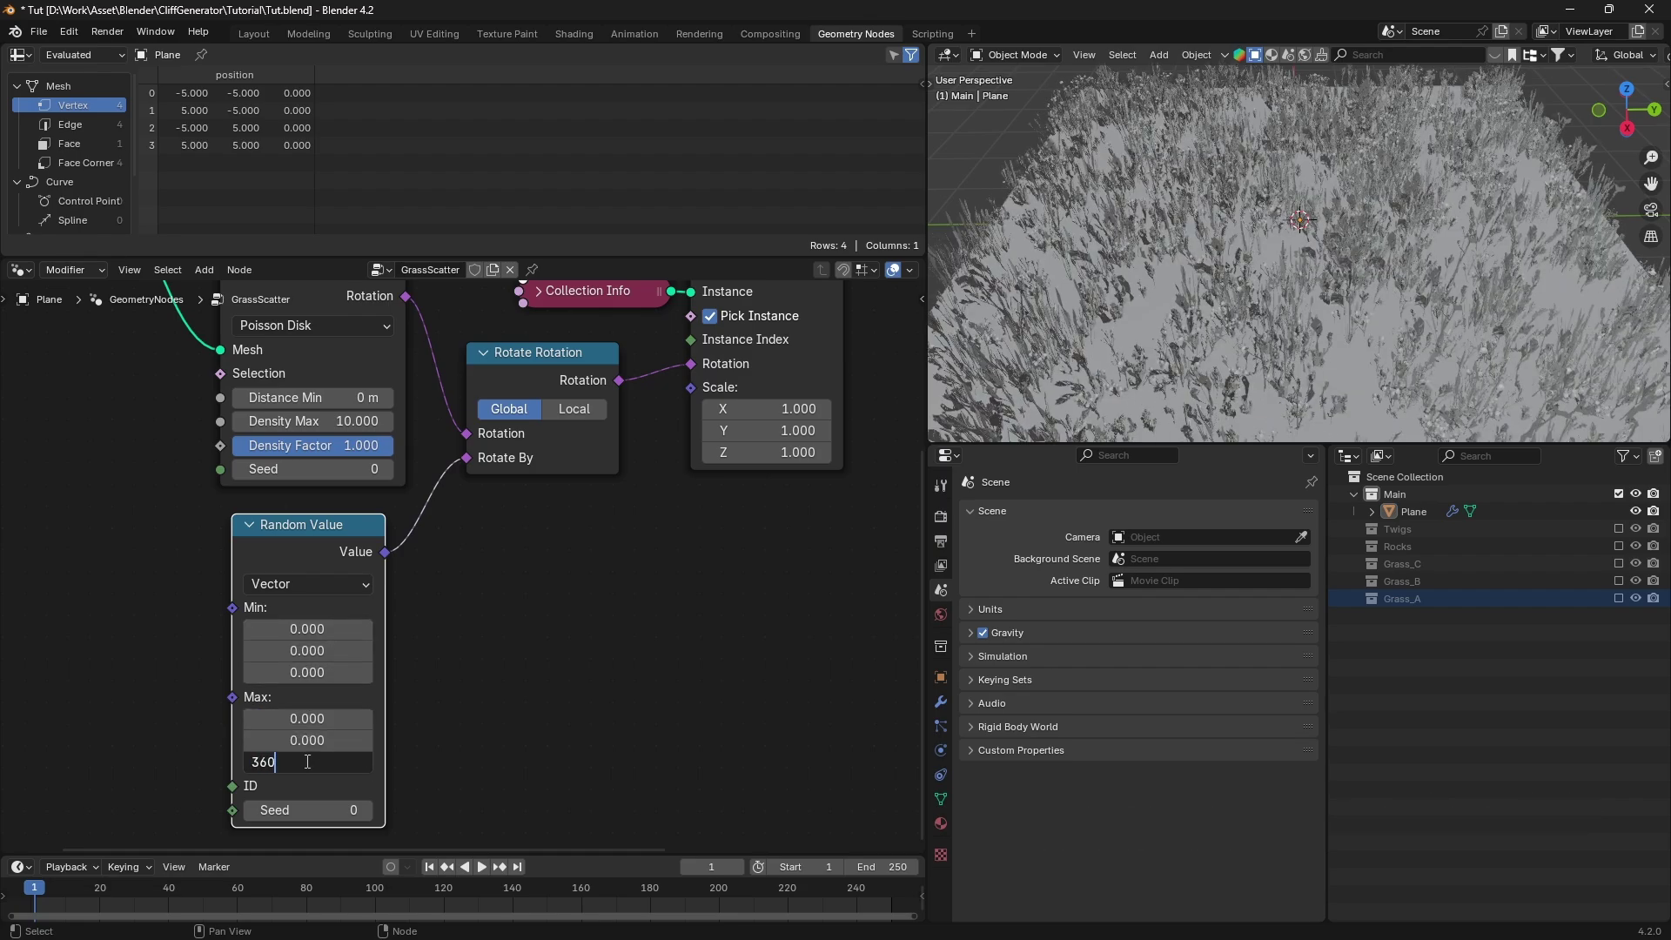
{"action": "key", "text": "Return"}
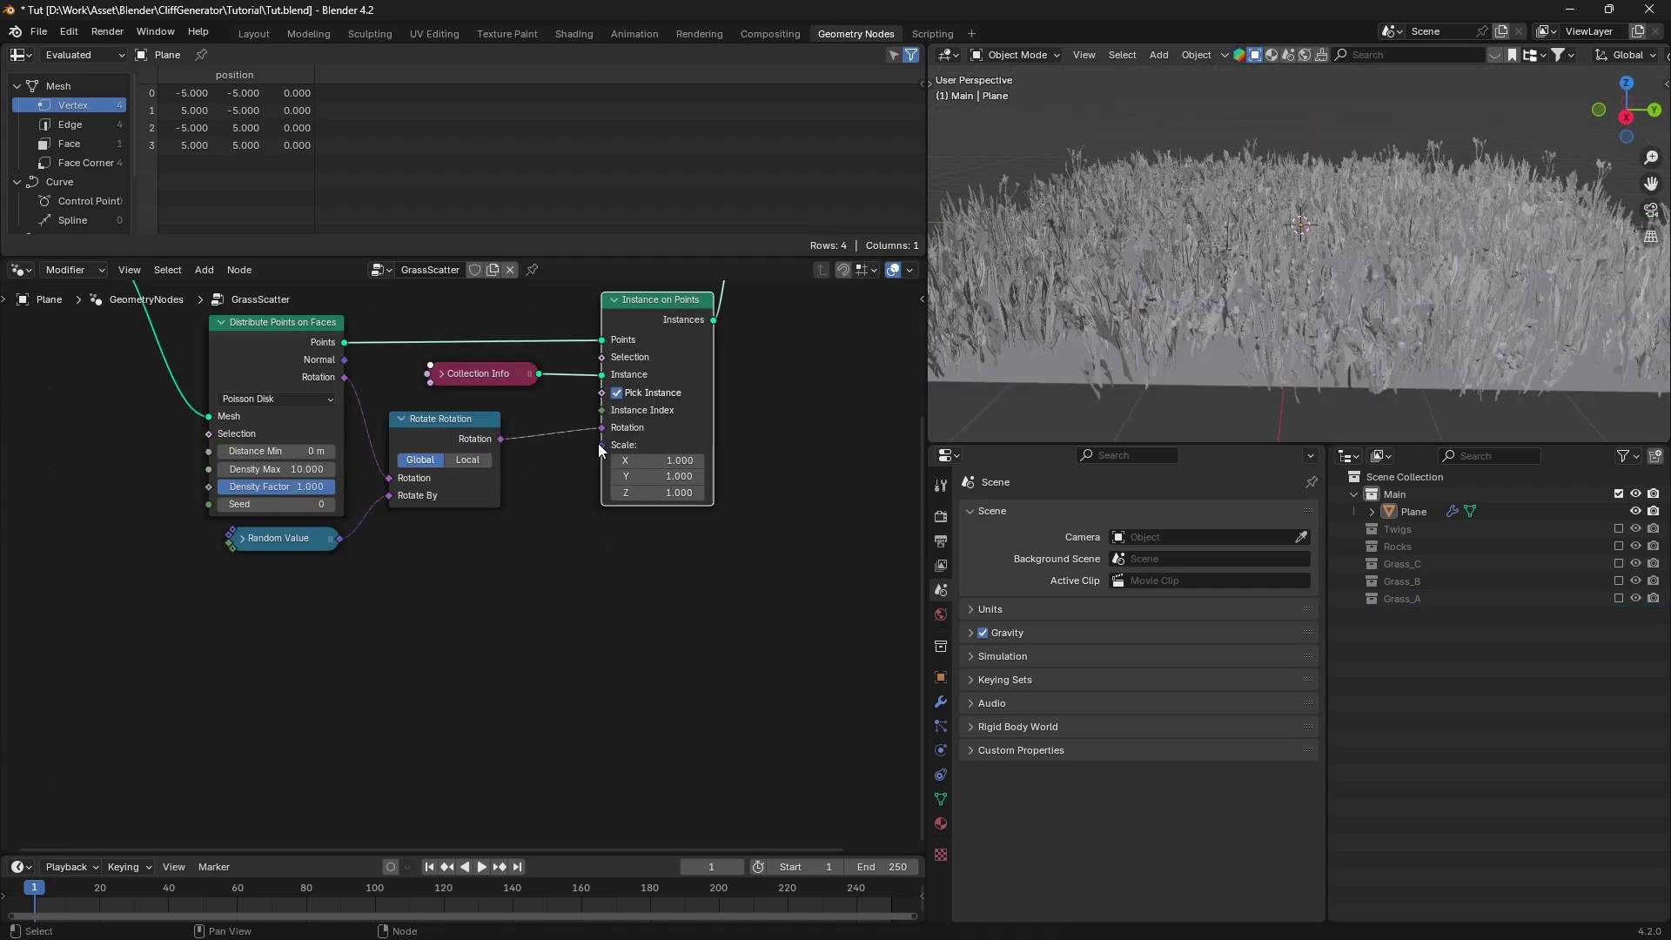
Add a Noise Texture node whose Fac output drives the Scale input of Instance on Points
{"action": "left_click_drag", "start_coordinate": [609, 427], "coordinate": [331, 601]}
{"action": "type", "text": "noise"}
{"action": "key", "text": "Return"}
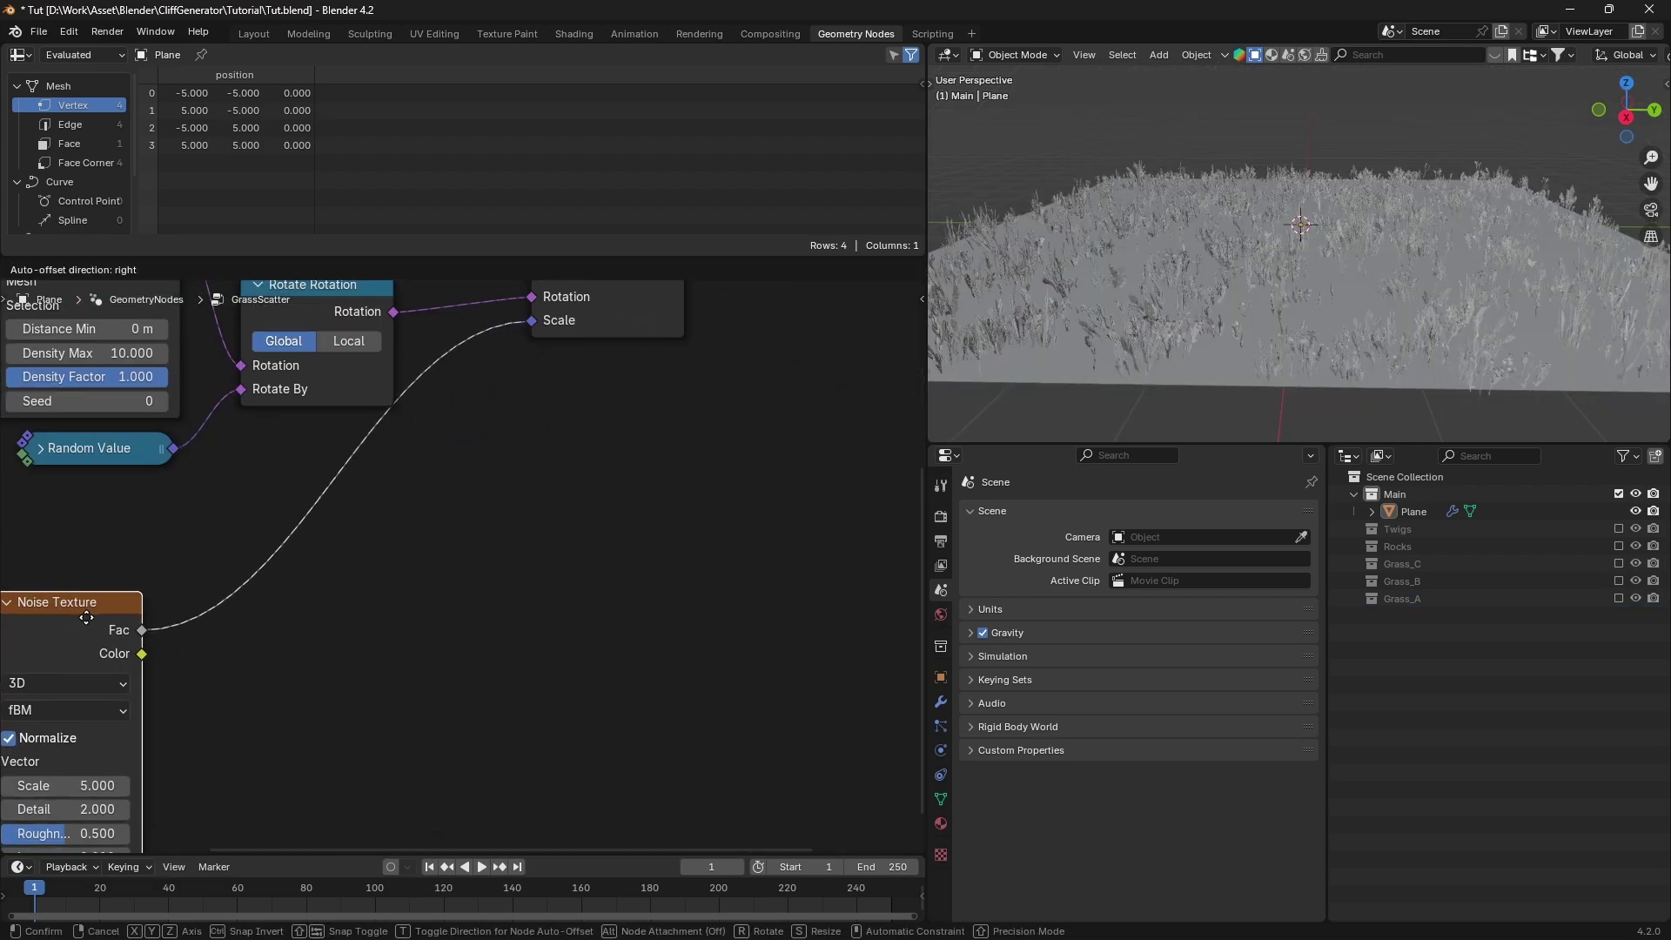
{"action": "left_click", "coordinate": [86, 617]}
Insert a Map Range node between the Noise Texture and the Scale input of Instance on Points
{"action": "middle_click_drag", "start_coordinate": [86, 617], "coordinate": [219, 572]}
{"action": "scroll", "coordinate": [220, 571], "scroll_direction": "down", "scroll_amount": 2}
{"action": "key", "text": "shift+a"}
{"action": "type", "text": "map"}
{"action": "key", "text": "Return"}
{"action": "left_click", "coordinate": [435, 453]}
{"action": "left_click_drag", "start_coordinate": [436, 457], "coordinate": [403, 532]}
Set the Noise Texture scale to 1 and the point distribution's Density Max to 20
{"action": "middle_click_drag", "start_coordinate": [1274, 232], "coordinate": [1399, 305]}
{"action": "double_click", "coordinate": [319, 634]}
{"action": "type", "text": "1"}
{"action": "key", "text": "Return"}
{"action": "double_click", "coordinate": [324, 422]}
{"action": "type", "text": "20"}
{"action": "key", "text": "Return"}
Preview the Instance on Points output in a Viewer and insert a Color Ramp between Noise Texture and Map Range
{"action": "middle_click_drag", "start_coordinate": [783, 348], "coordinate": [657, 470]}
{"action": "left_click", "coordinate": [681, 362], "text": "ctrl+shift"}
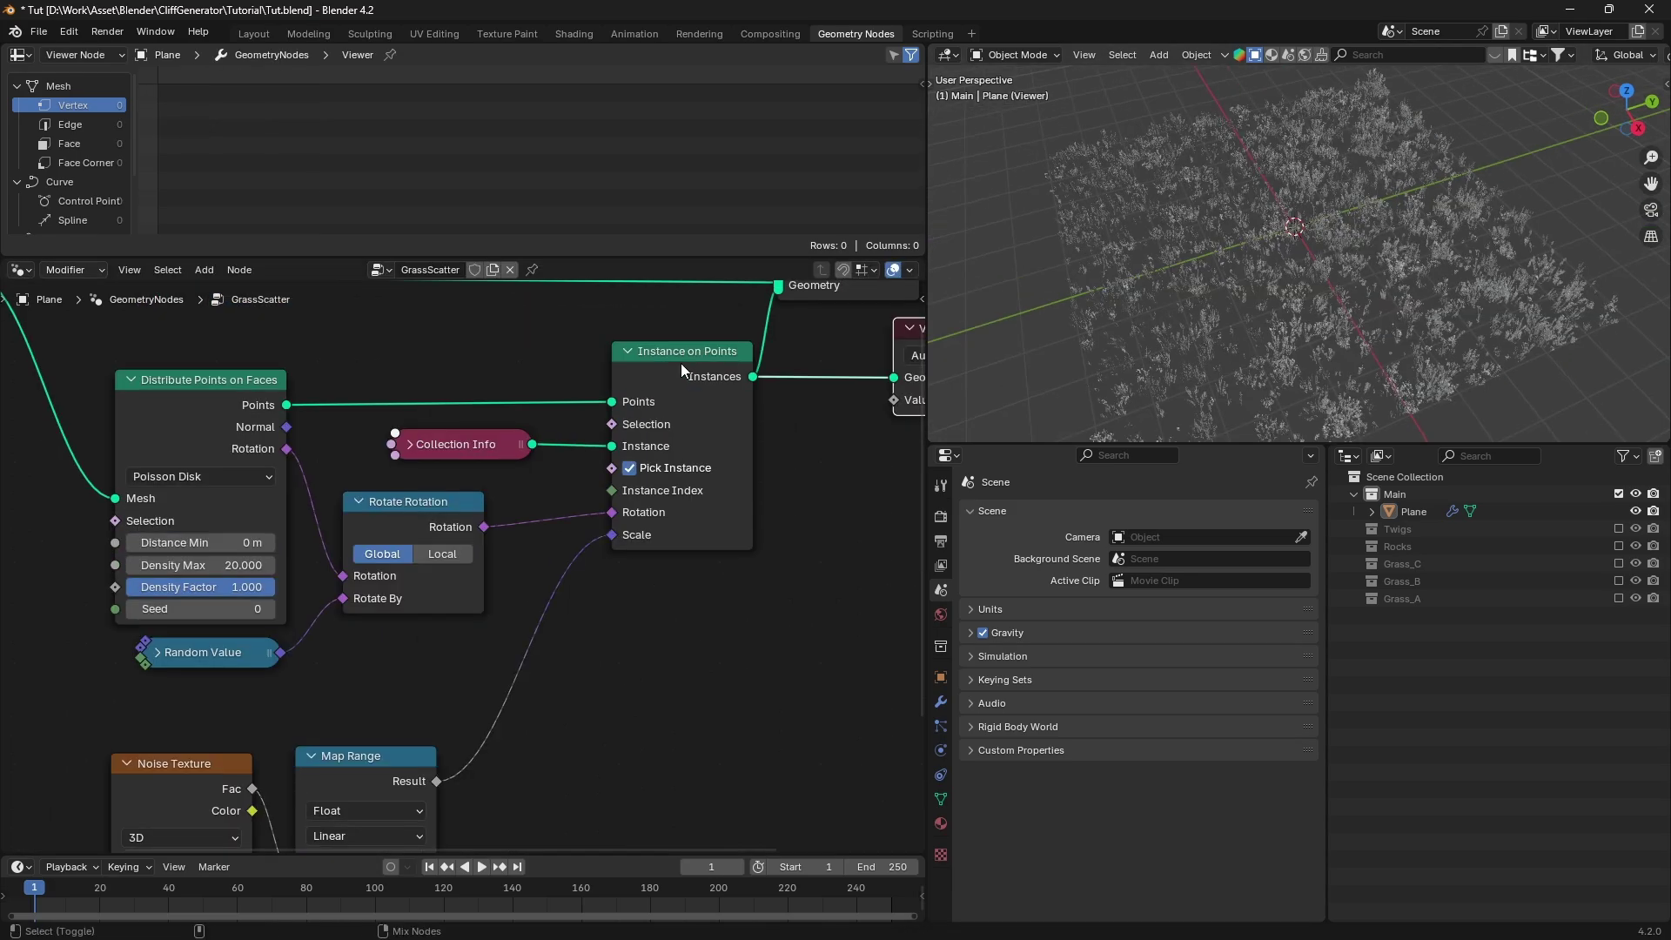
{"action": "scroll", "coordinate": [451, 411], "scroll_direction": "up", "scroll_amount": 2}
{"action": "middle_click_drag", "start_coordinate": [361, 748], "coordinate": [646, 395]}
{"action": "left_click_drag", "start_coordinate": [453, 383], "coordinate": [153, 368]}
{"action": "key", "text": "shift+a"}
{"action": "type", "text": "color ramp"}
{"action": "key", "text": "Return"}
{"action": "left_click", "coordinate": [458, 451]}
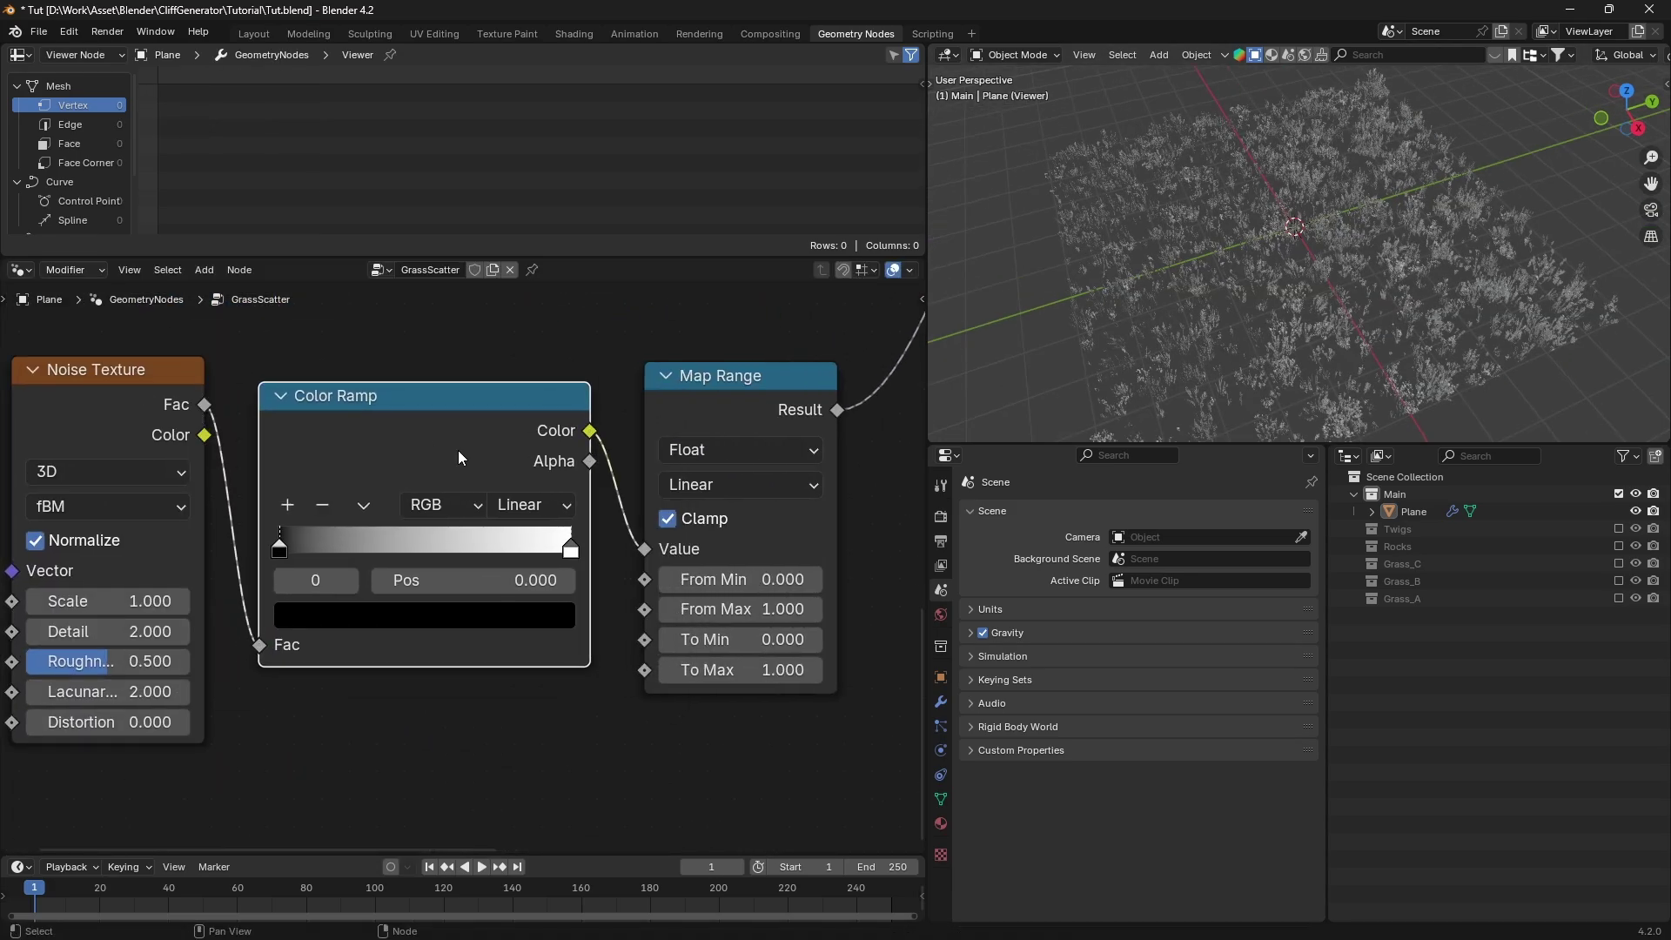
Pull the Color Ramp's white stop inward, move its black stop to 0.355, and set the Noise Texture scale to 0.3
{"action": "left_click_drag", "start_coordinate": [571, 547], "coordinate": [487, 549]}
{"action": "left_click_drag", "start_coordinate": [295, 545], "coordinate": [399, 545]}
{"action": "middle_click_drag", "start_coordinate": [139, 604], "coordinate": [228, 562]}
{"action": "double_click", "coordinate": [228, 561]}
{"action": "type", "text": ".3"}
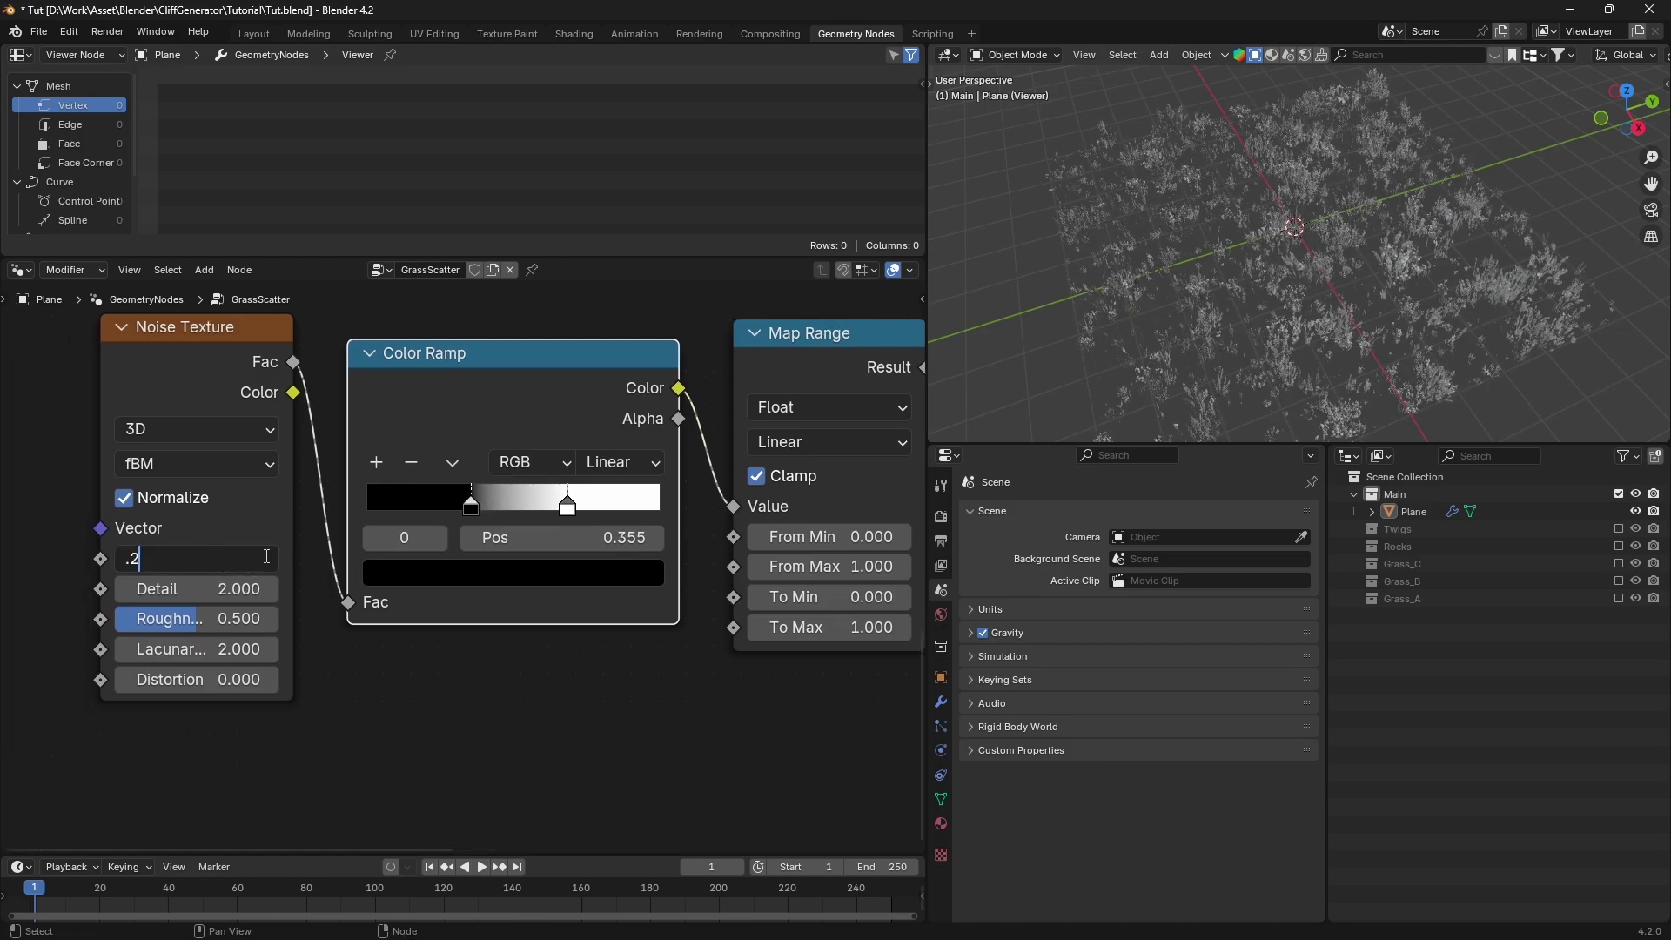
{"action": "key", "text": "Return"}
Move the Color Ramp's black stop to 0.423 to thin out the grass patches
{"action": "middle_click_drag", "start_coordinate": [1467, 264], "coordinate": [1356, 263]}
{"action": "scroll", "coordinate": [1355, 263], "scroll_direction": "up", "scroll_amount": 3}
{"action": "scroll", "coordinate": [1354, 263], "scroll_direction": "down", "scroll_amount": 3}
{"action": "mouse_move", "coordinate": [476, 504]}
{"action": "left_mouse_down"}
{"action": "mouse_move", "coordinate": [552, 506]}
{"action": "mouse_move", "coordinate": [491, 506]}
{"action": "left_mouse_up"}
Rearrange the node tree so the Noise Texture and Color Ramp stand apart from the Map Range and scatter nodes
{"action": "scroll", "coordinate": [562, 492], "scroll_direction": "down", "scroll_amount": 3}
{"action": "middle_click_drag", "start_coordinate": [562, 492], "coordinate": [450, 540]}
{"action": "left_click_drag", "start_coordinate": [630, 420], "coordinate": [616, 435]}
{"action": "left_click_drag", "start_coordinate": [446, 391], "coordinate": [610, 474]}
{"action": "left_click_drag", "start_coordinate": [610, 435], "coordinate": [584, 414]}
{"action": "scroll", "coordinate": [806, 517], "scroll_direction": "down", "scroll_amount": 4}
{"action": "middle_click_drag", "start_coordinate": [805, 517], "coordinate": [472, 718]}
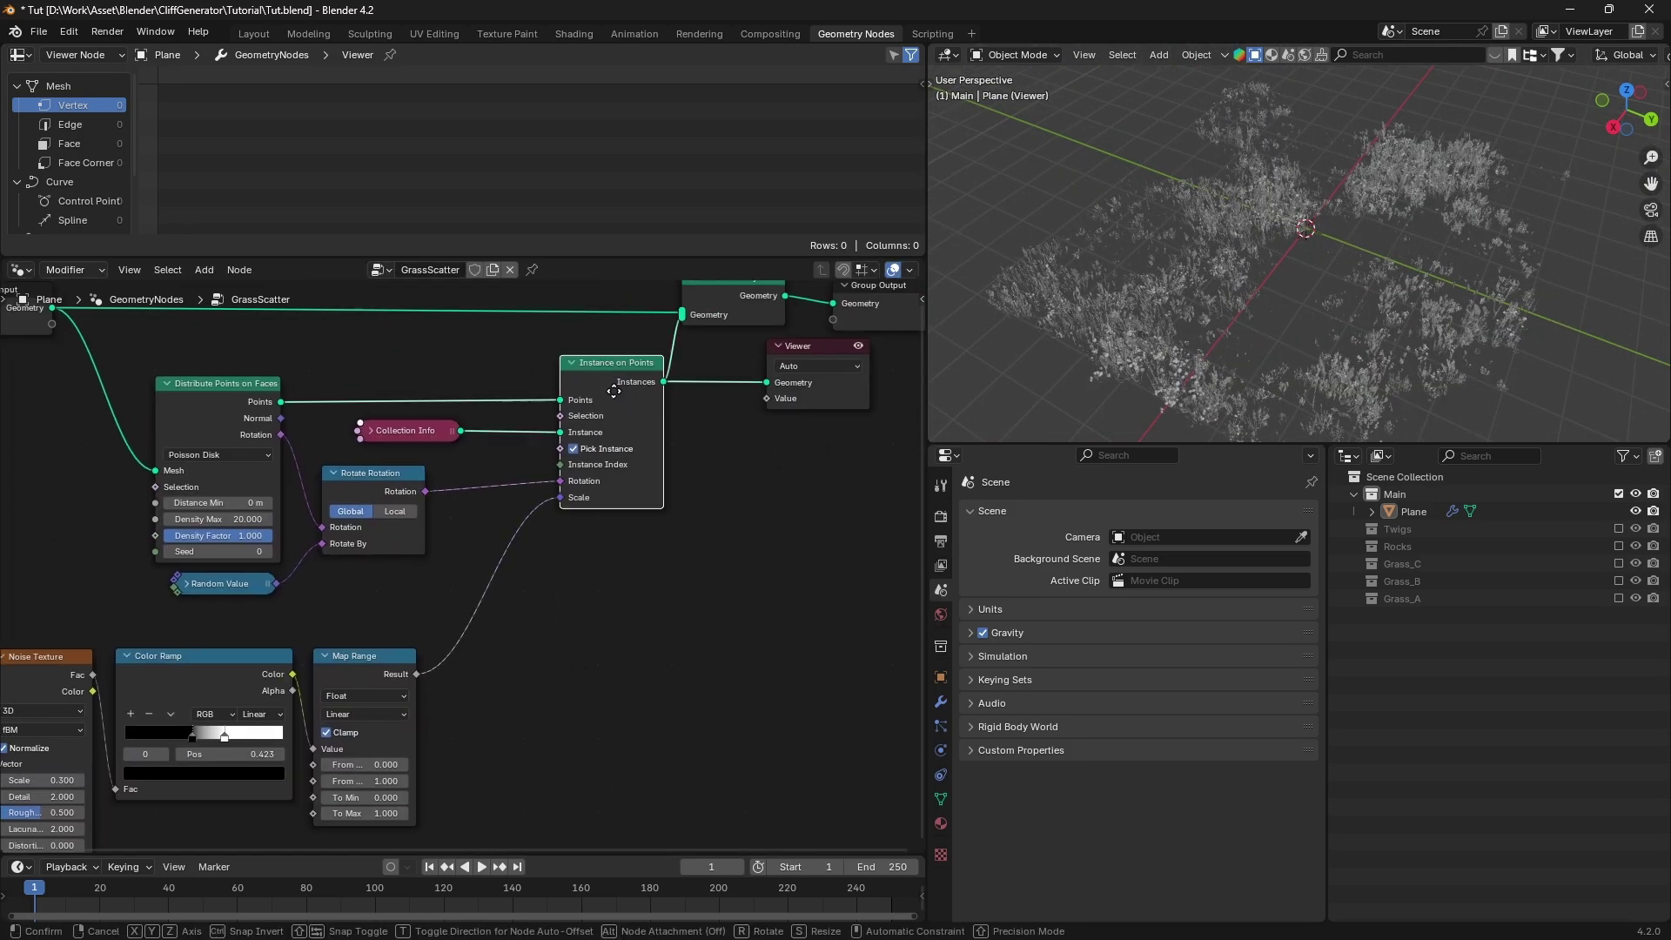
{"action": "scroll", "coordinate": [611, 392], "scroll_direction": "down", "scroll_amount": 3}
{"action": "middle_click_drag", "start_coordinate": [611, 391], "coordinate": [804, 360]}
{"action": "left_click_drag", "start_coordinate": [478, 532], "coordinate": [186, 572]}
{"action": "middle_click_drag", "start_coordinate": [621, 563], "coordinate": [435, 594]}
Group the point distribution, Collection Info, Random Value, Rotate Rotation, Map Range and Instance on Points nodes into a node group
{"action": "left_click_drag", "start_coordinate": [294, 355], "coordinate": [658, 578]}
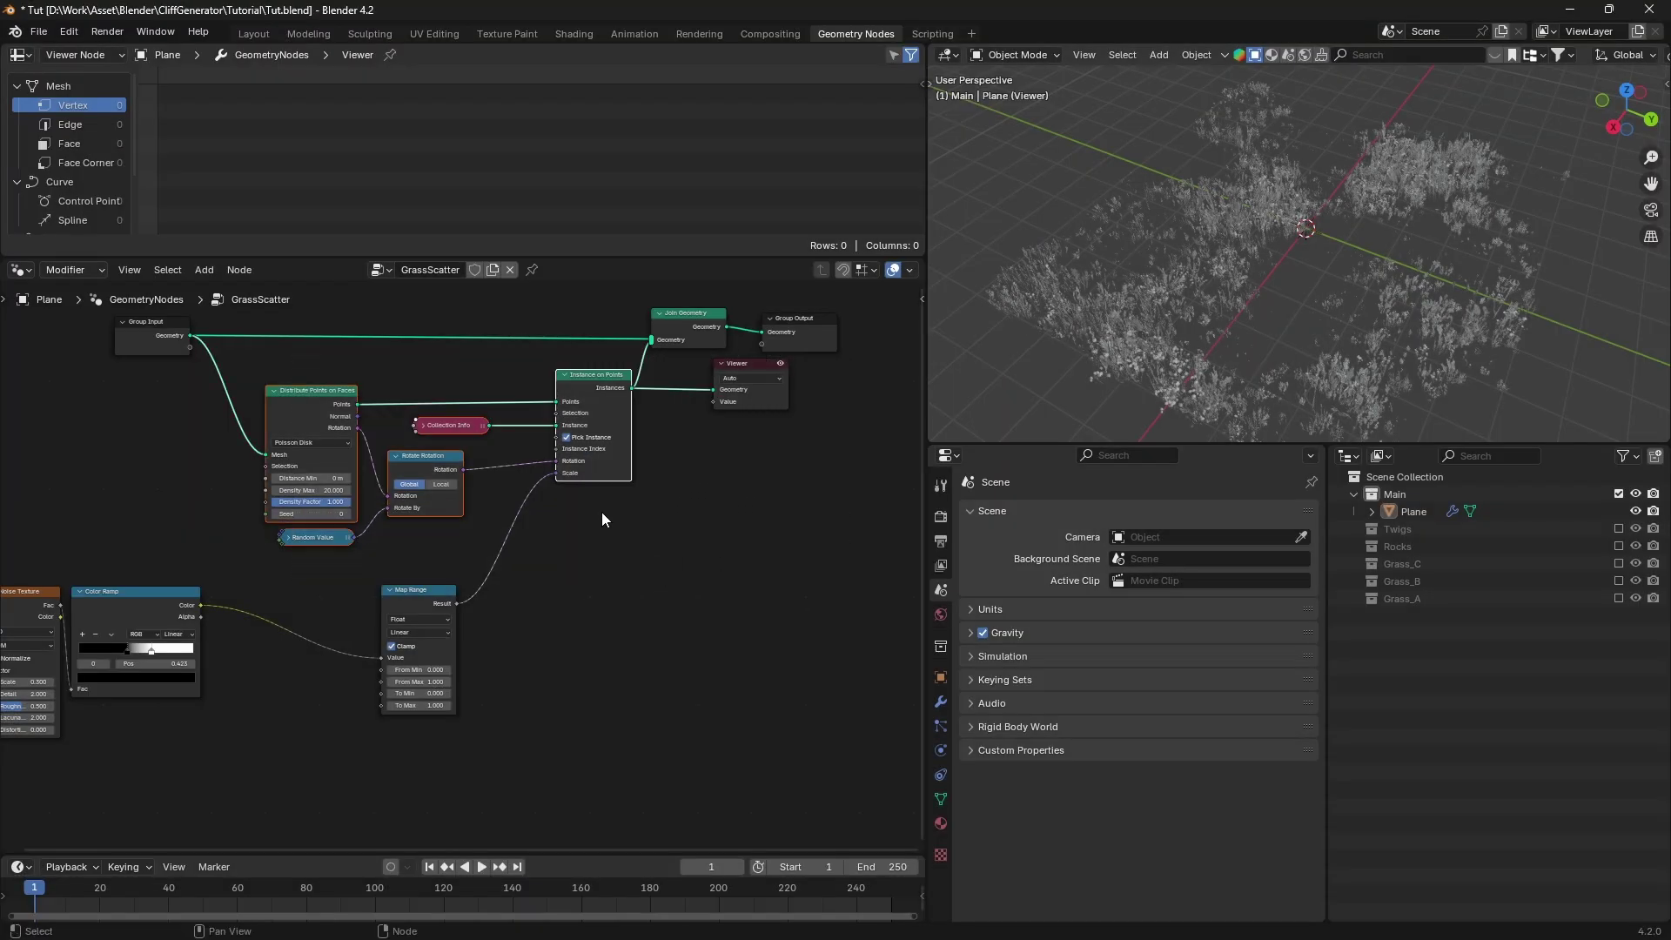
{"action": "scroll", "coordinate": [539, 492], "scroll_direction": "up", "scroll_amount": 1}
{"action": "left_click", "coordinate": [227, 343]}
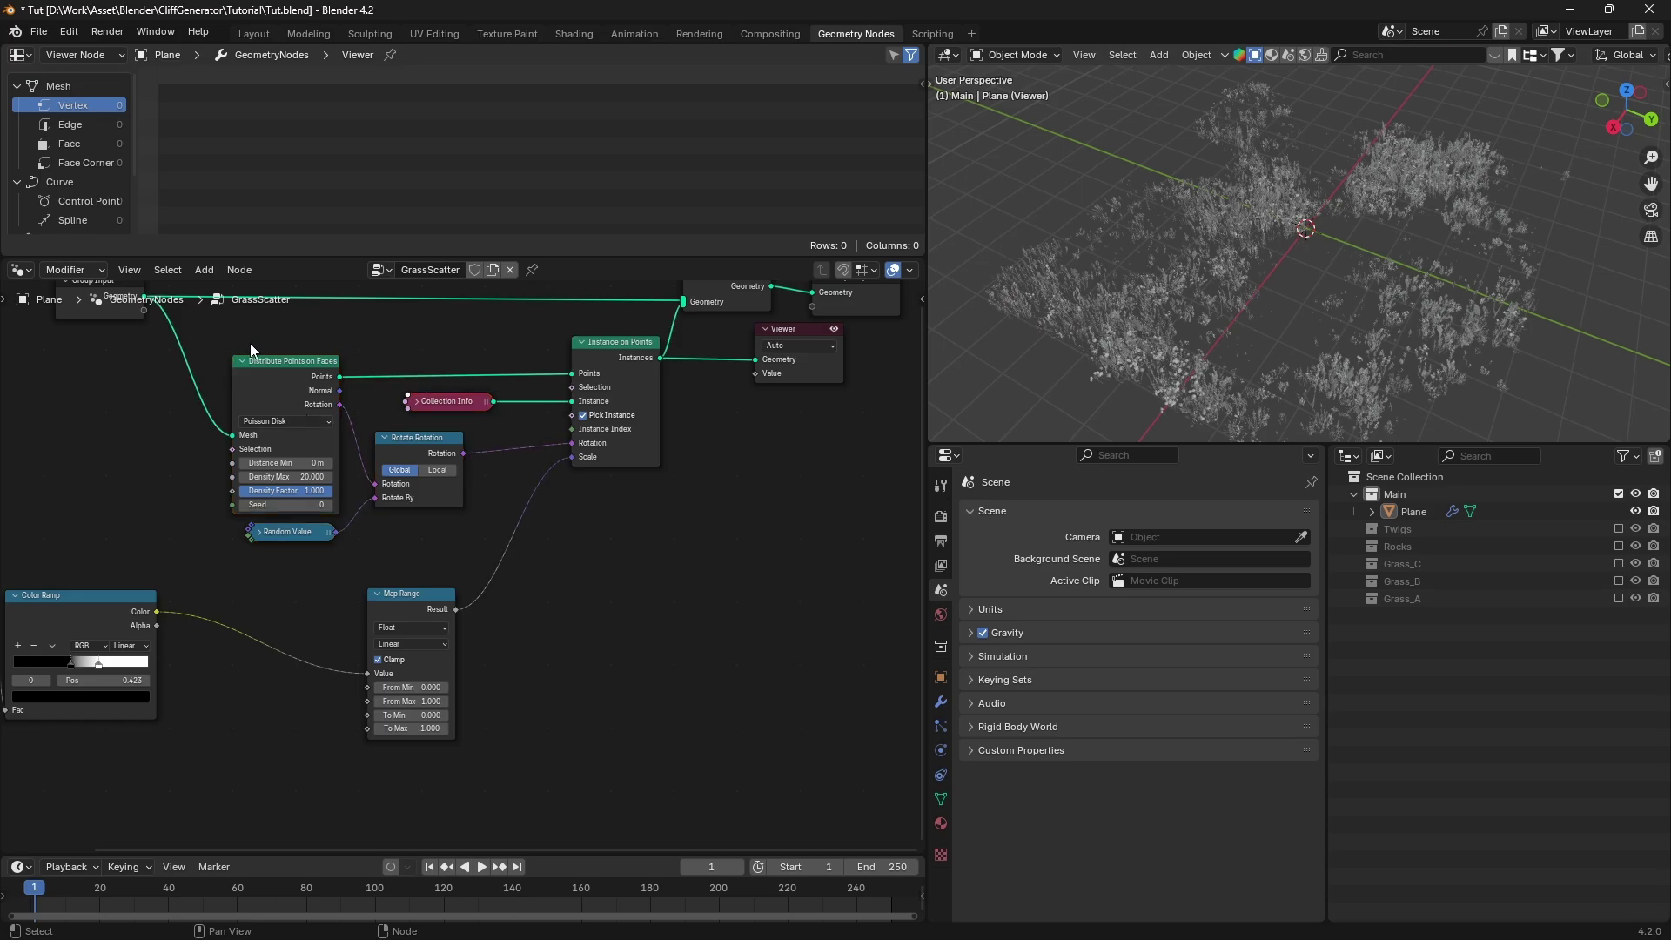
{"action": "middle_click_drag", "start_coordinate": [342, 347], "coordinate": [383, 366]}
{"action": "left_click_drag", "start_coordinate": [319, 345], "coordinate": [672, 832]}
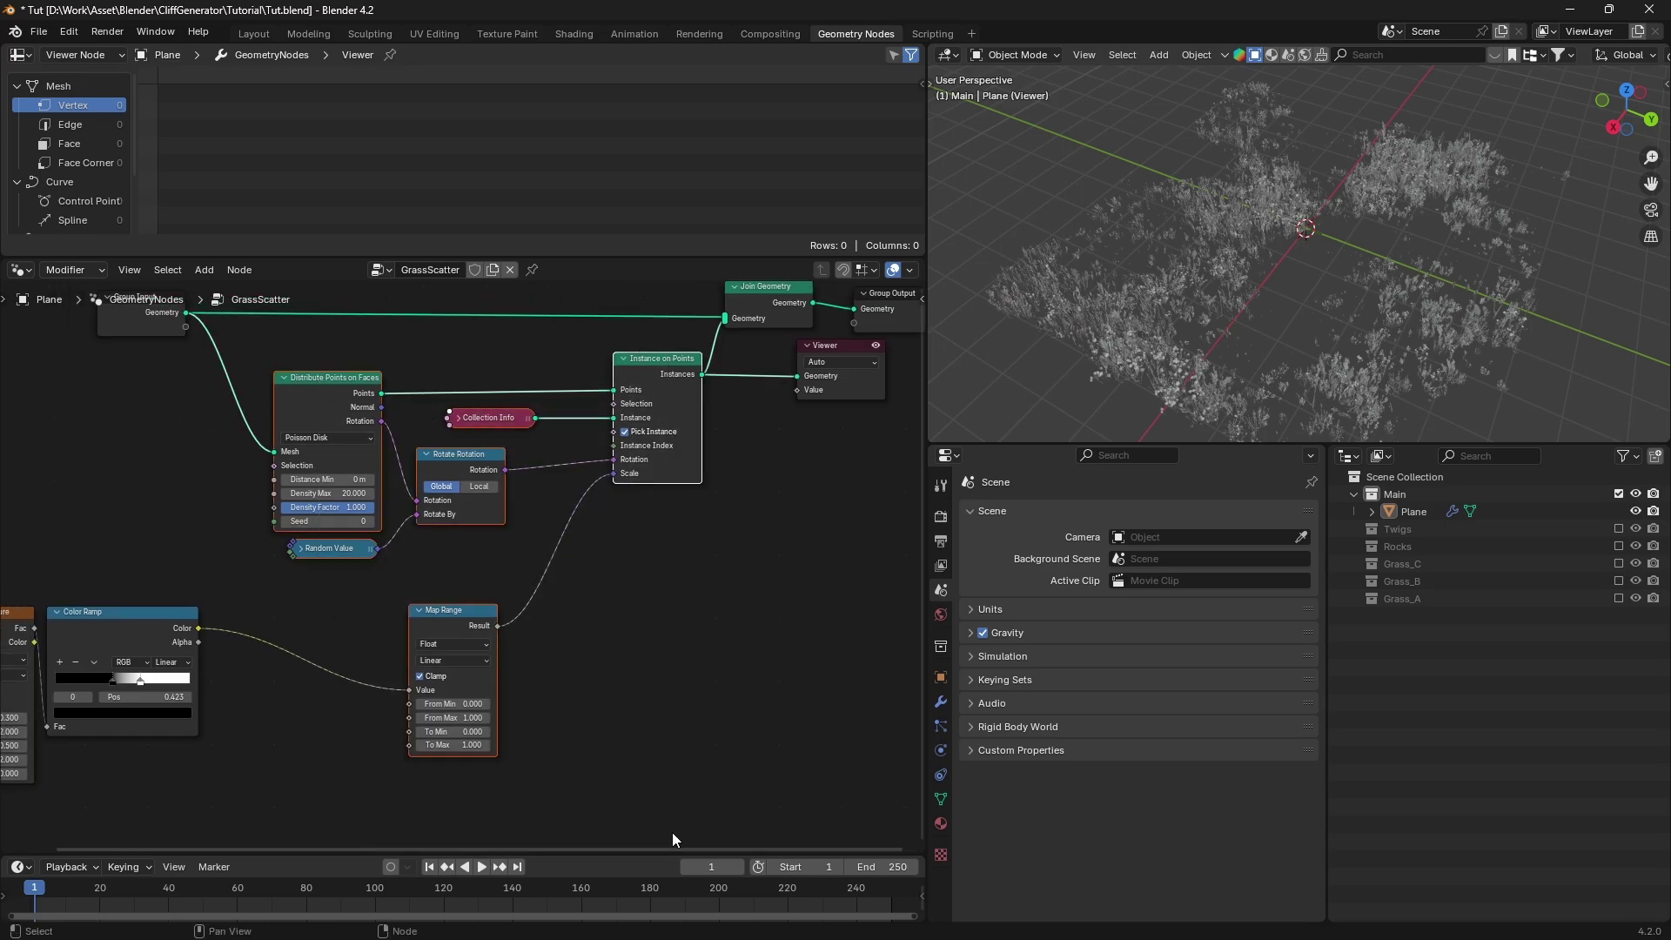
{"action": "middle_click_drag", "start_coordinate": [672, 832], "coordinate": [680, 808]}
{"action": "key", "text": "ctrl+g"}
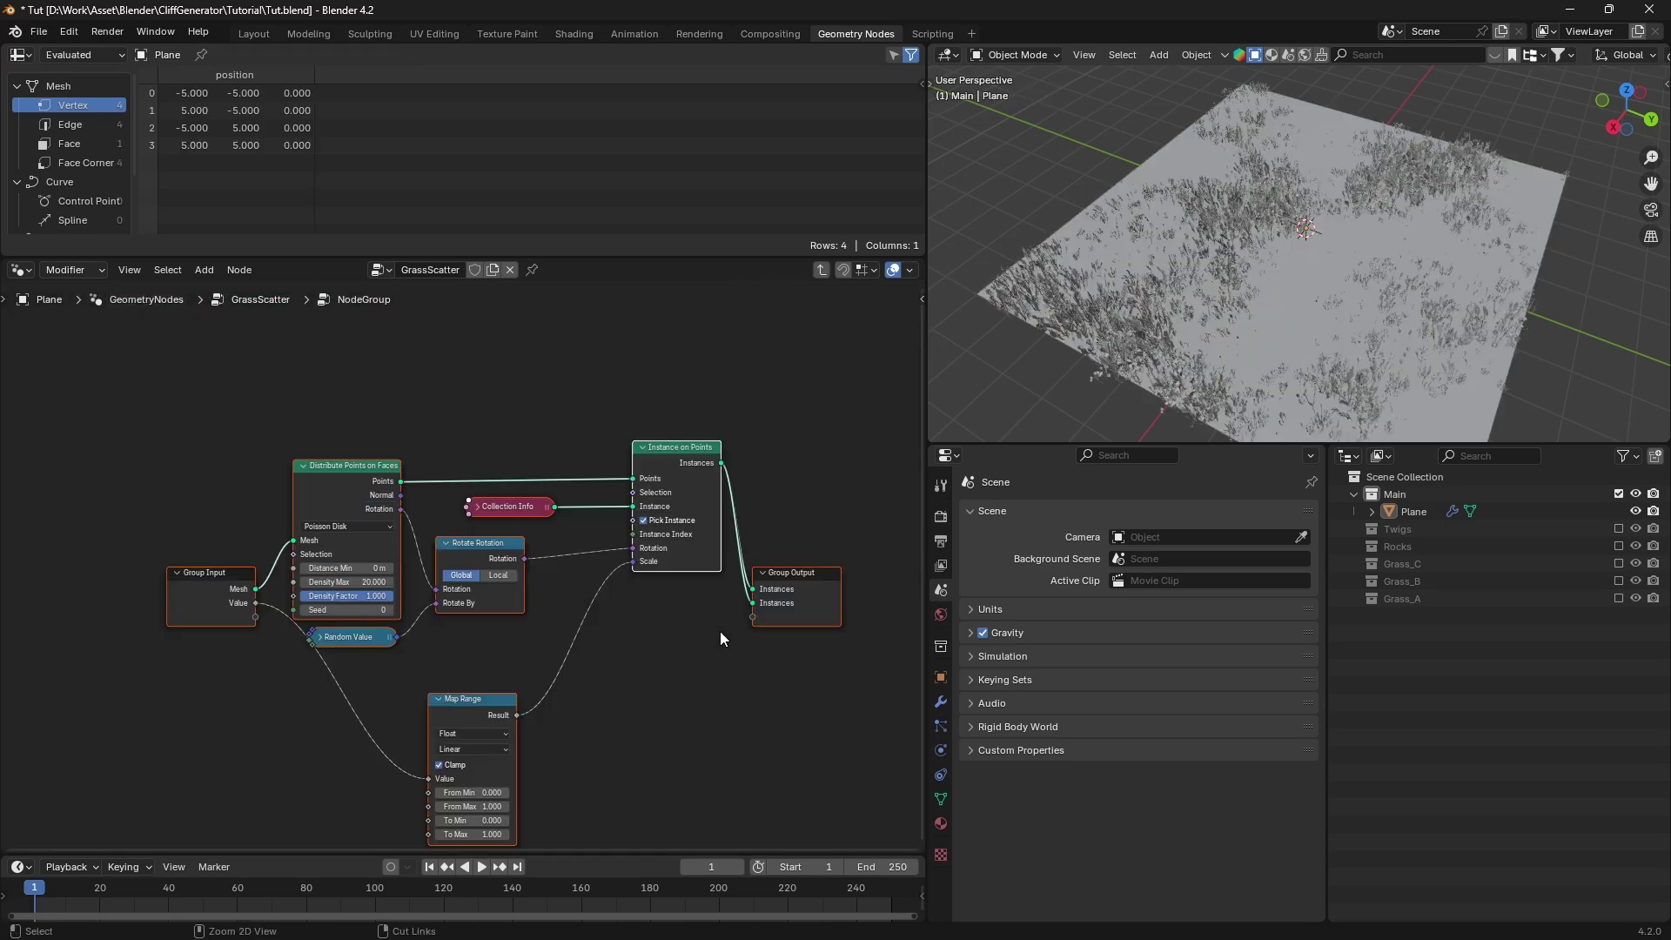
Space the Group Input away from the distribution node and open the Value socket's name for editing
{"action": "key", "text": "Home"}
{"action": "middle_click_drag", "start_coordinate": [190, 452], "coordinate": [461, 512]}
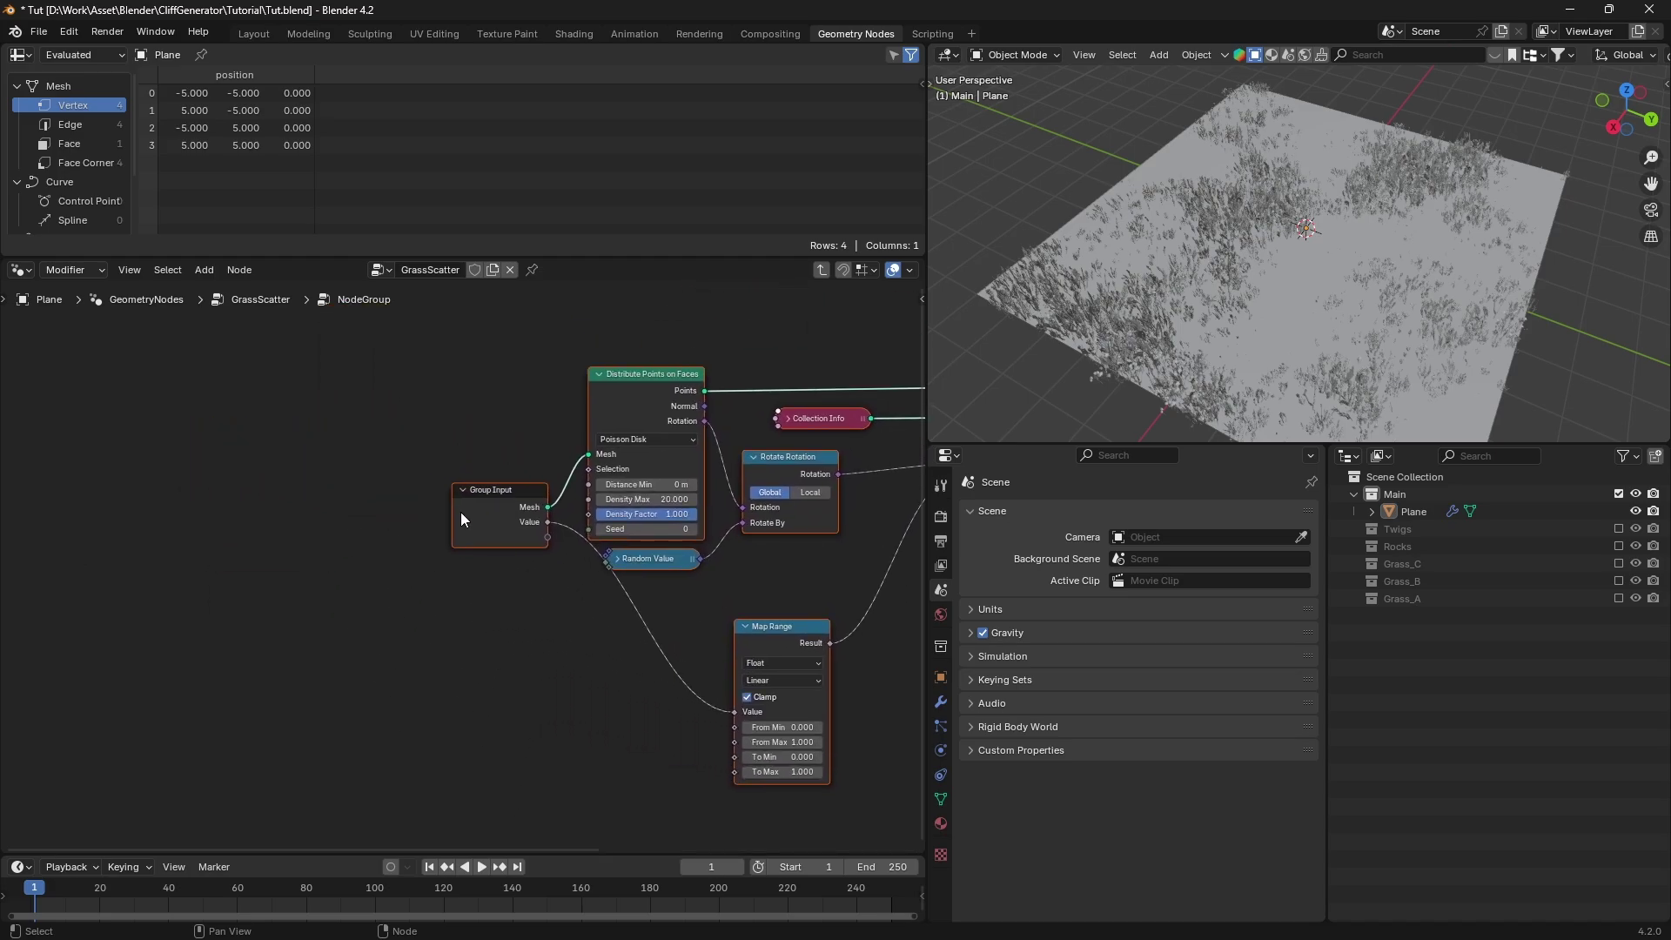
{"action": "left_click_drag", "start_coordinate": [476, 515], "coordinate": [340, 513]}
{"action": "scroll", "coordinate": [353, 515], "scroll_direction": "up", "scroll_amount": 3}
{"action": "scroll", "coordinate": [533, 524], "scroll_direction": "down", "scroll_amount": 1}
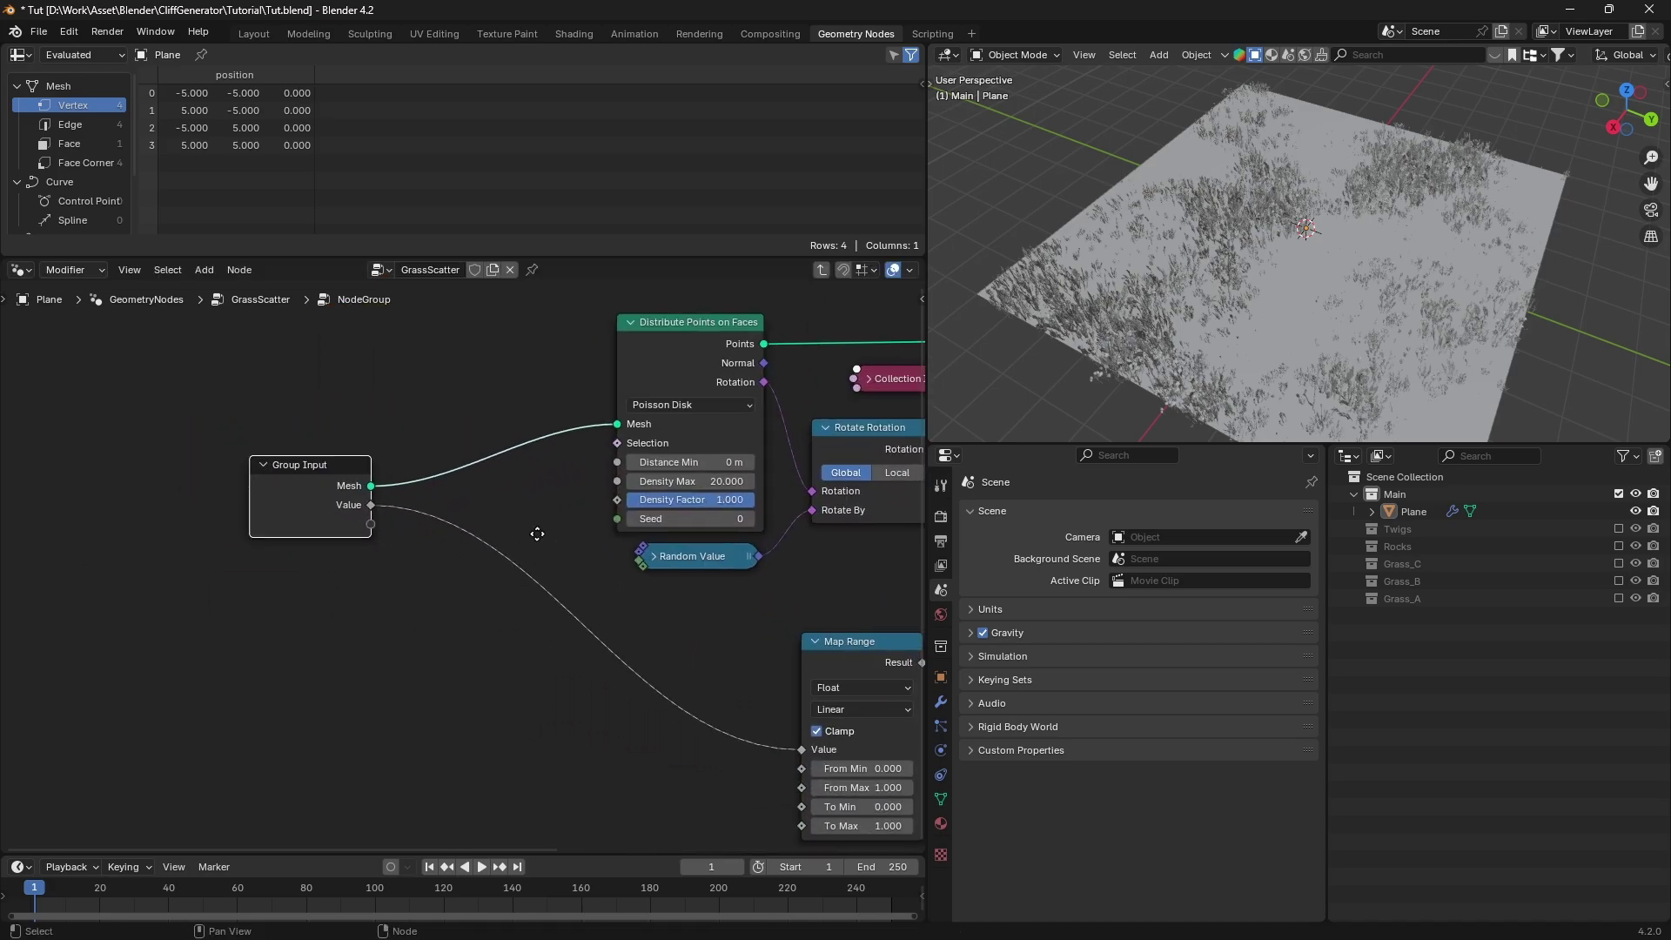
{"action": "key", "text": "n"}
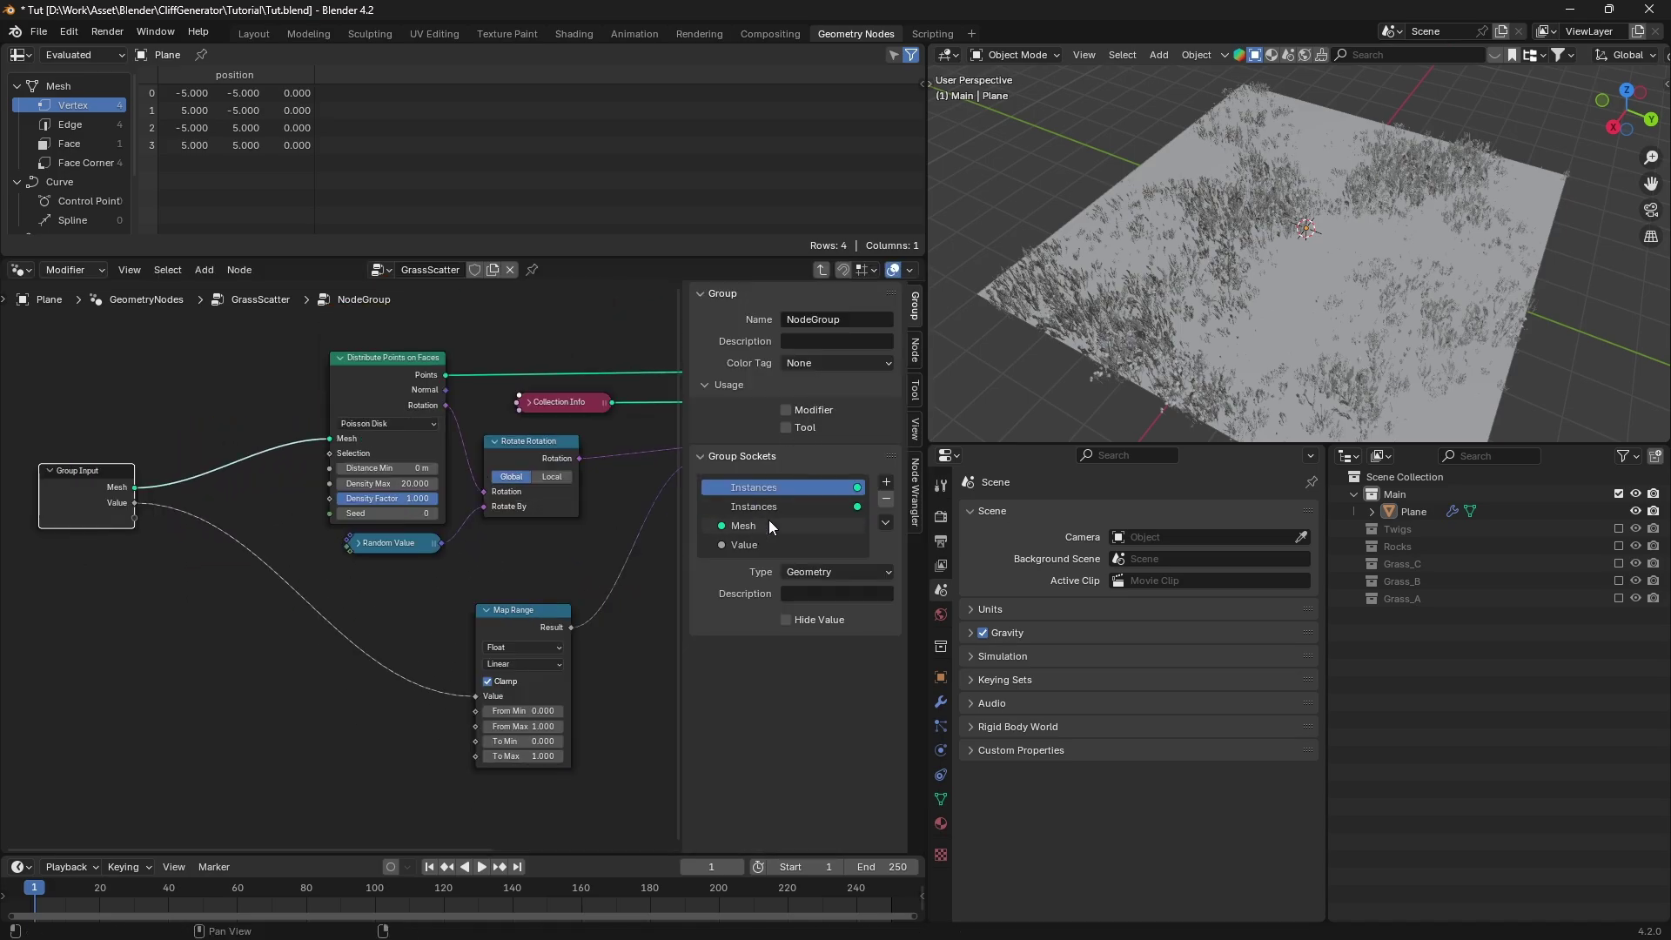
{"action": "double_click", "coordinate": [764, 545]}
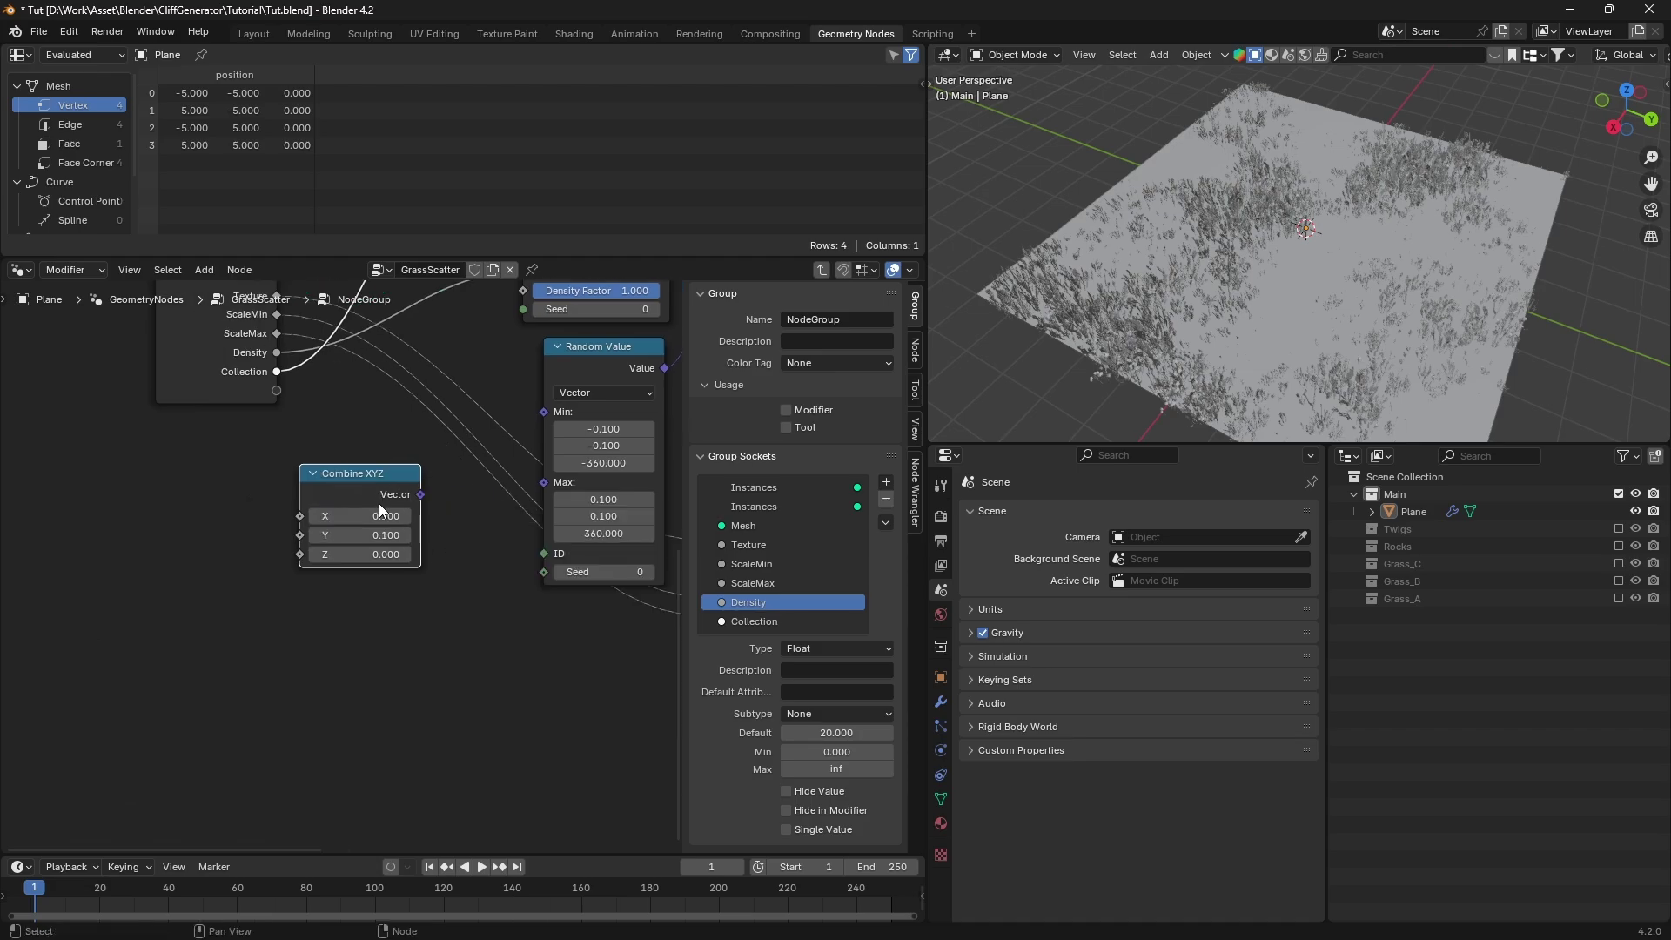
Set the Combine XYZ node's Z to 360 and connect its vector to the Random Value's Max input
{"action": "double_click", "coordinate": [380, 555]}
{"action": "type", "text": "360"}
{"action": "key", "text": "Return"}
{"action": "left_click_drag", "start_coordinate": [421, 495], "coordinate": [544, 483]}
{"action": "left_click_drag", "start_coordinate": [312, 545], "coordinate": [234, 538]}
Add a Vector Math node set to Multiply by -1 on all axes, fed by the Combine XYZ vector
{"action": "left_click_drag", "start_coordinate": [259, 541], "coordinate": [309, 456]}
{"action": "type", "text": "vec"}
{"action": "key", "text": "Return"}
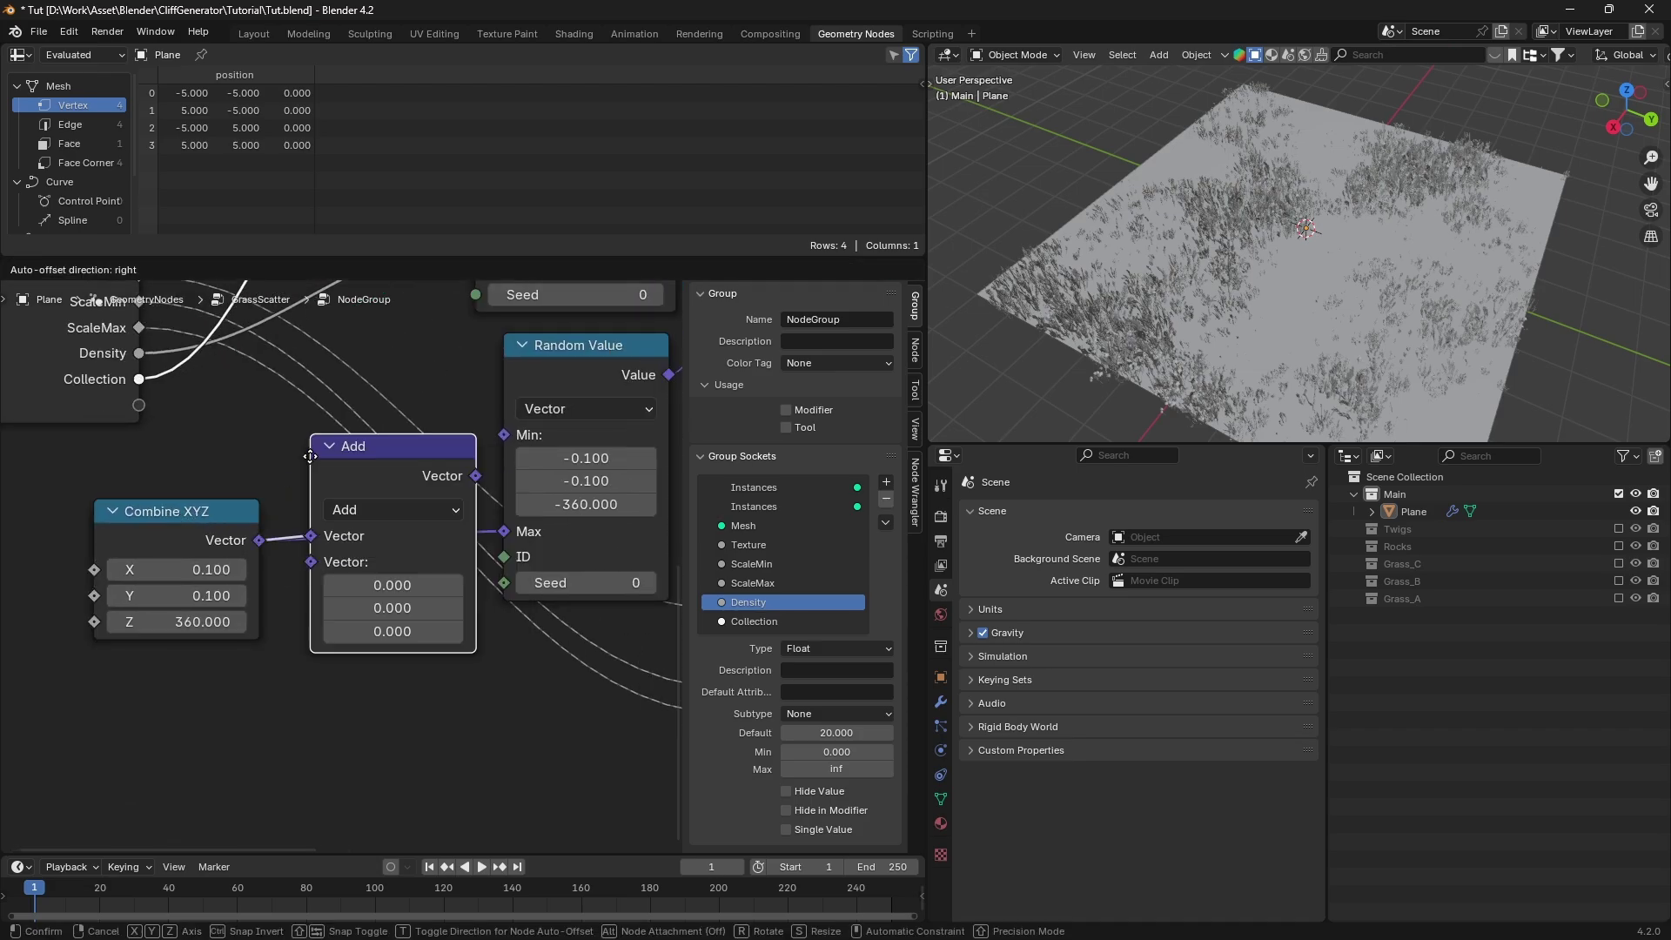
{"action": "right_click", "coordinate": [310, 456]}
{"action": "left_click", "coordinate": [400, 660]}
{"action": "left_click", "coordinate": [430, 328]}
{"action": "left_click", "coordinate": [439, 736]}
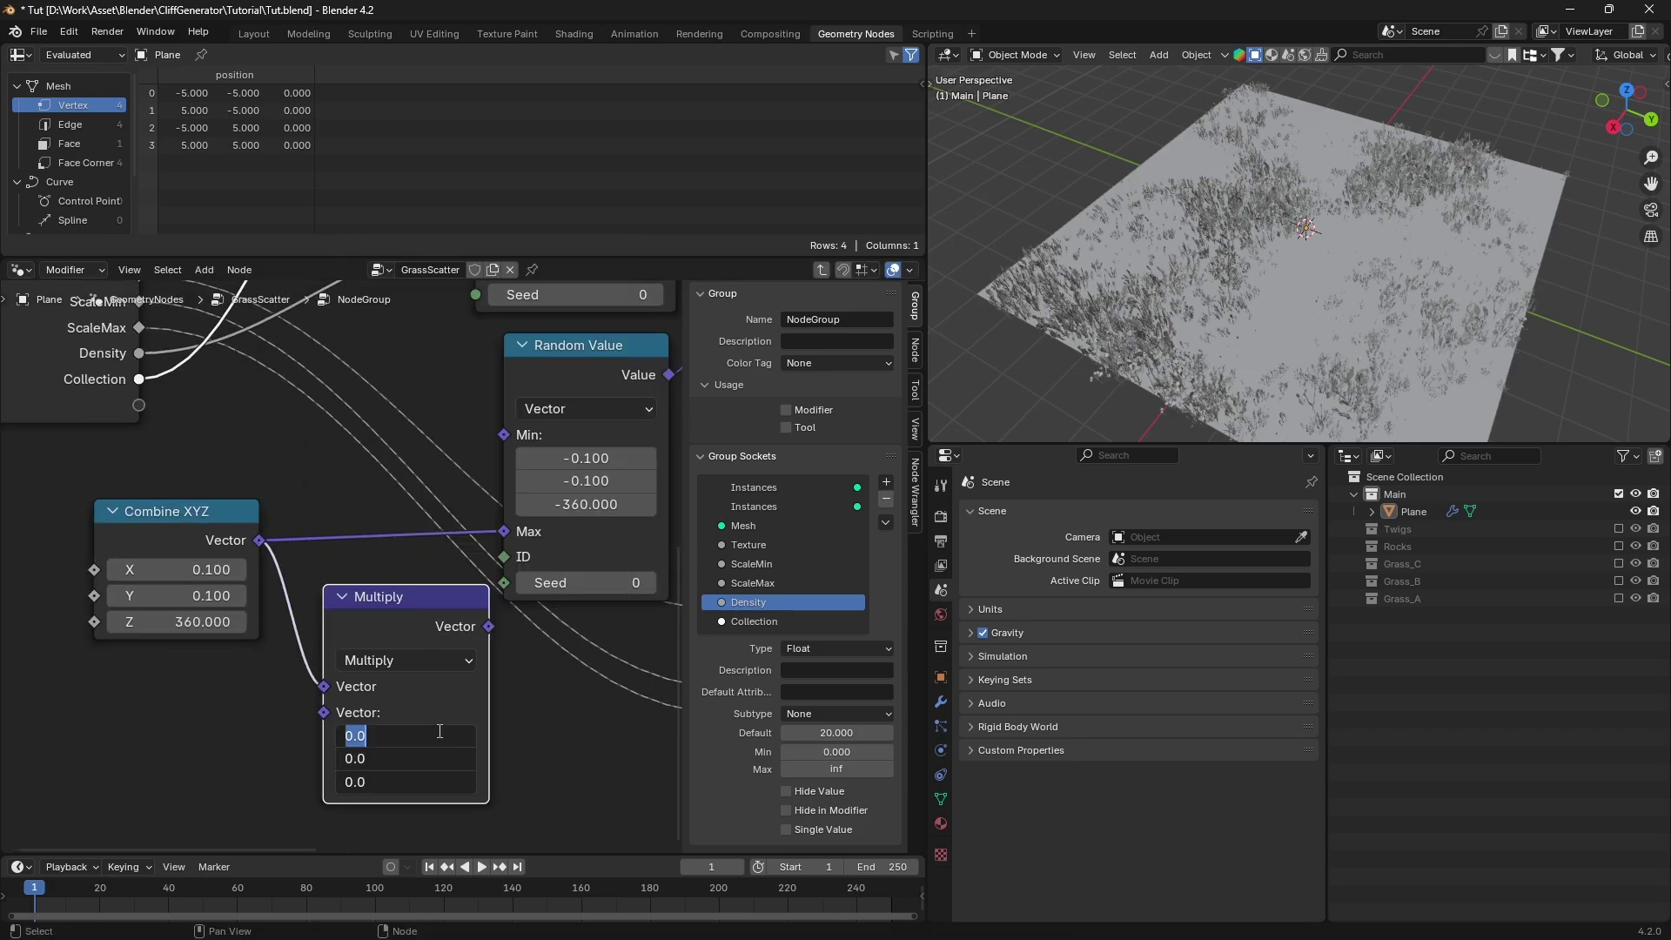
{"action": "key", "text": "Return"}
Connect the Multiply result to the Random Value's Min input and collapse the Multiply node beside it
{"action": "left_click_drag", "start_coordinate": [488, 627], "coordinate": [524, 439]}
{"action": "key", "text": "h"}
{"action": "left_click_drag", "start_coordinate": [400, 597], "coordinate": [393, 410]}
Expose the Combine XYZ node's X, Y and Z values as new sockets on the Group Input
{"action": "middle_click_drag", "start_coordinate": [311, 513], "coordinate": [514, 588]}
{"action": "left_click_drag", "start_coordinate": [295, 340], "coordinate": [104, 335]}
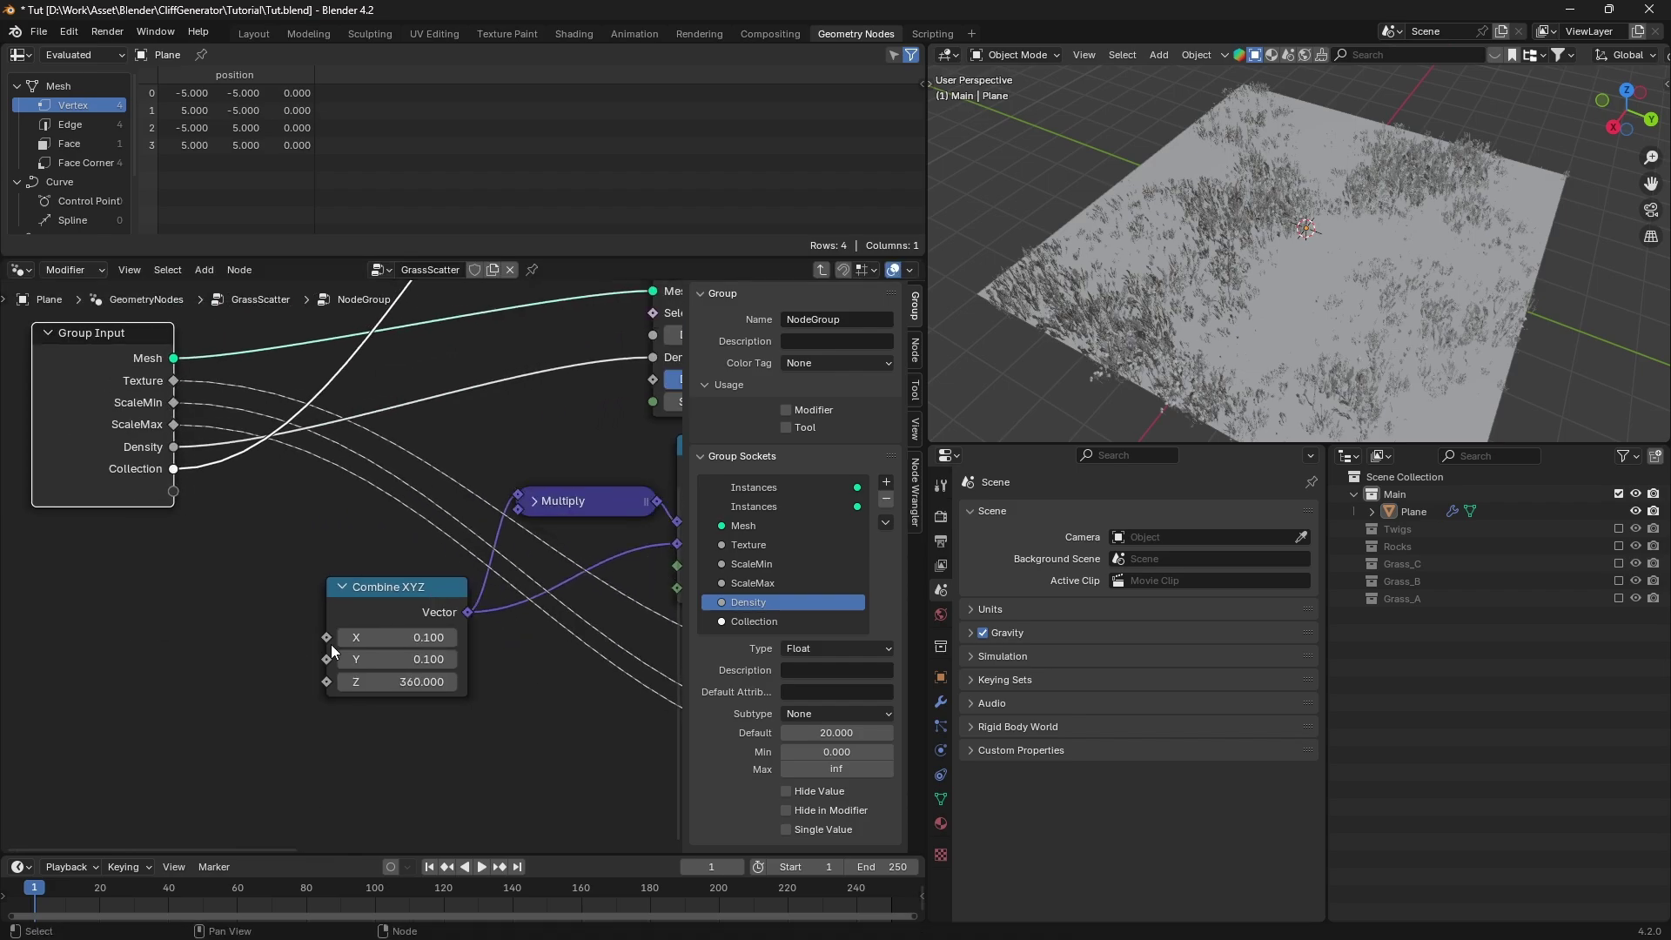
{"action": "left_click_drag", "start_coordinate": [328, 638], "coordinate": [175, 493]}
{"action": "left_click_drag", "start_coordinate": [326, 659], "coordinate": [175, 514]}
{"action": "left_click_drag", "start_coordinate": [326, 682], "coordinate": [174, 535]}
Rename the group's X input socket to Rotation(X)
{"action": "double_click", "coordinate": [756, 640]}
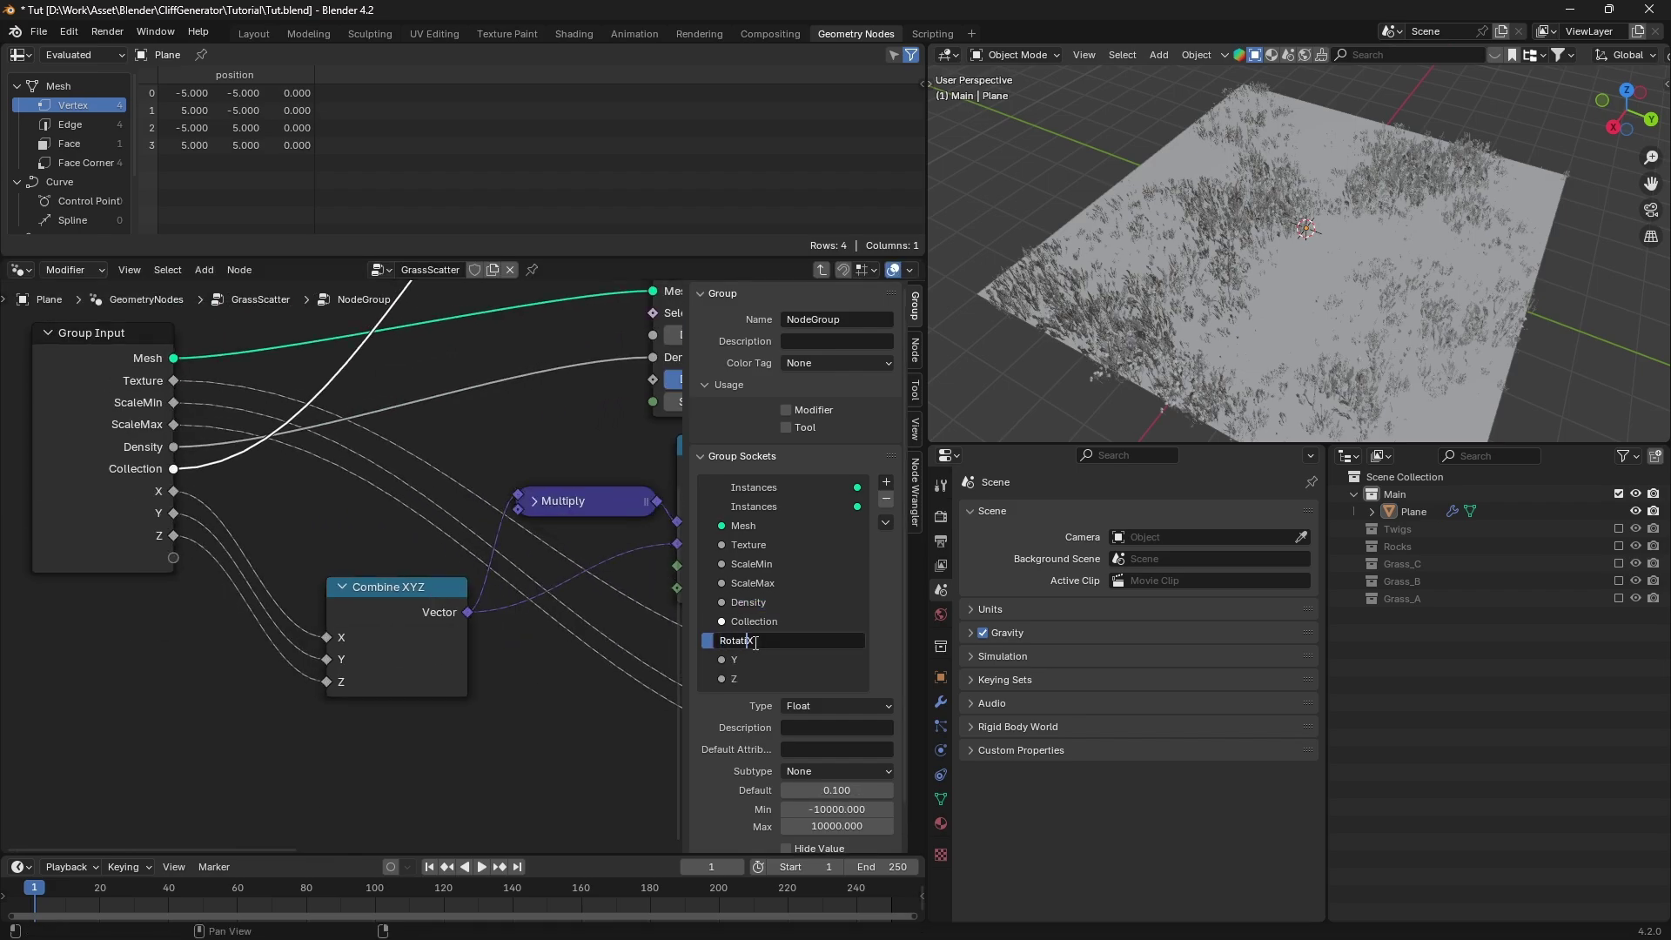
{"action": "type", "text": "Rotation()"}
{"action": "key", "text": "Delete"}
{"action": "key", "text": "BackSpace"}
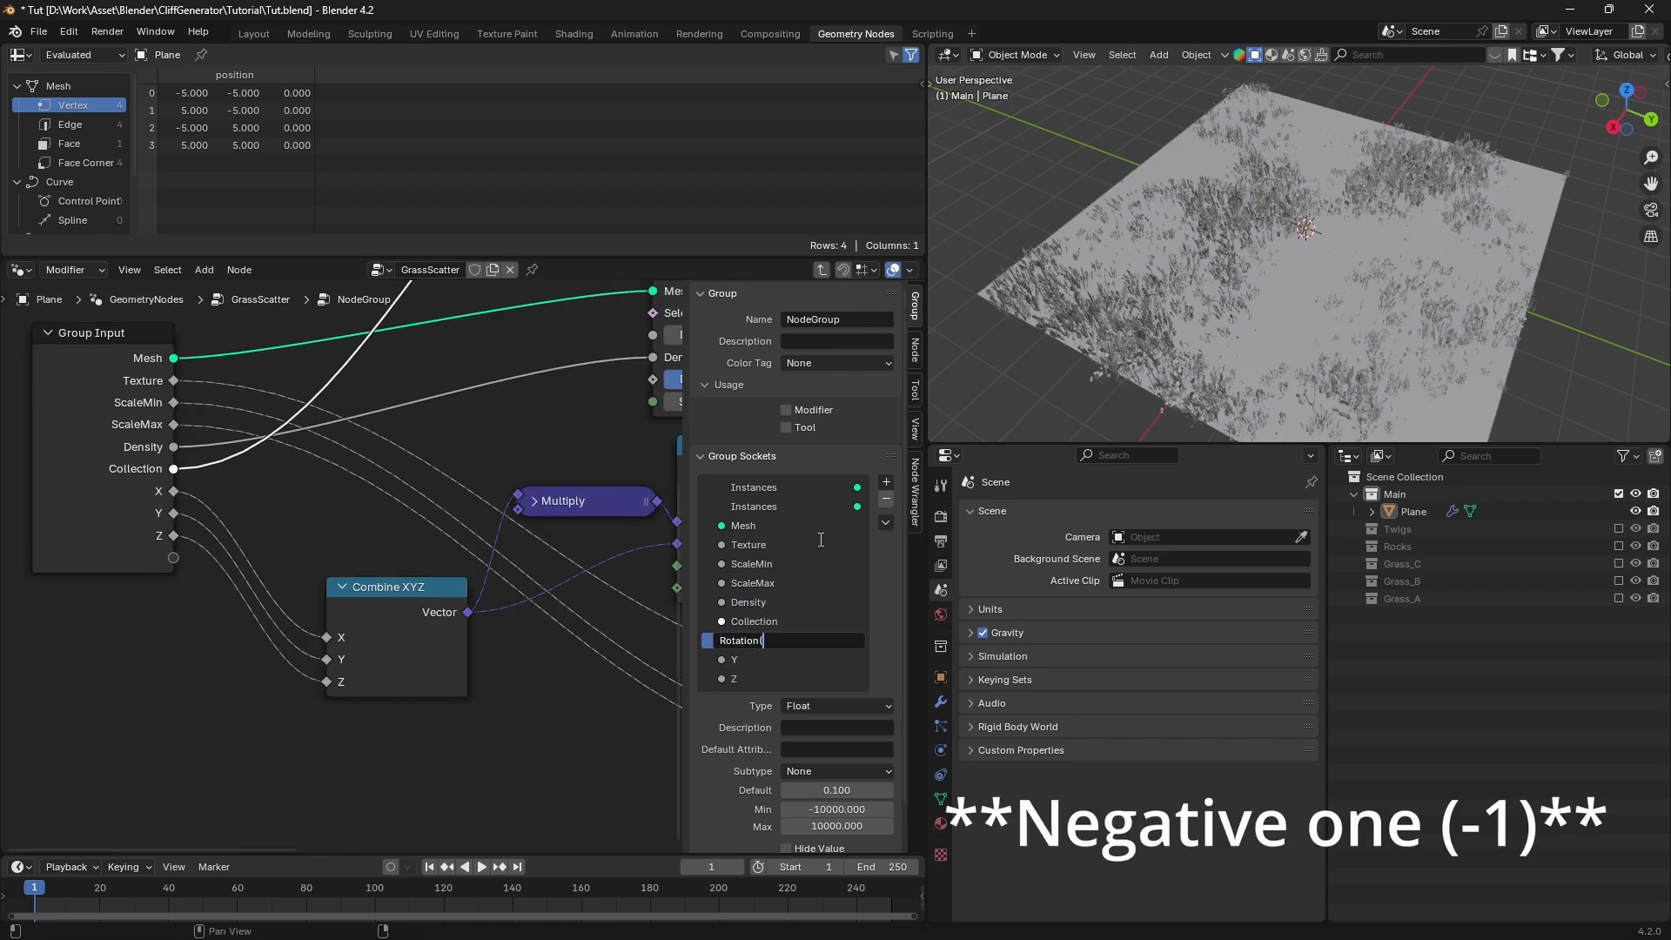
{"action": "type", "text": "X)"}
{"action": "key", "text": "Return"}
Rename the Y input socket to Rotation(Y) and open the Z socket's name for editing
{"action": "double_click", "coordinate": [756, 660]}
{"action": "type", "text": "Rotation()"}
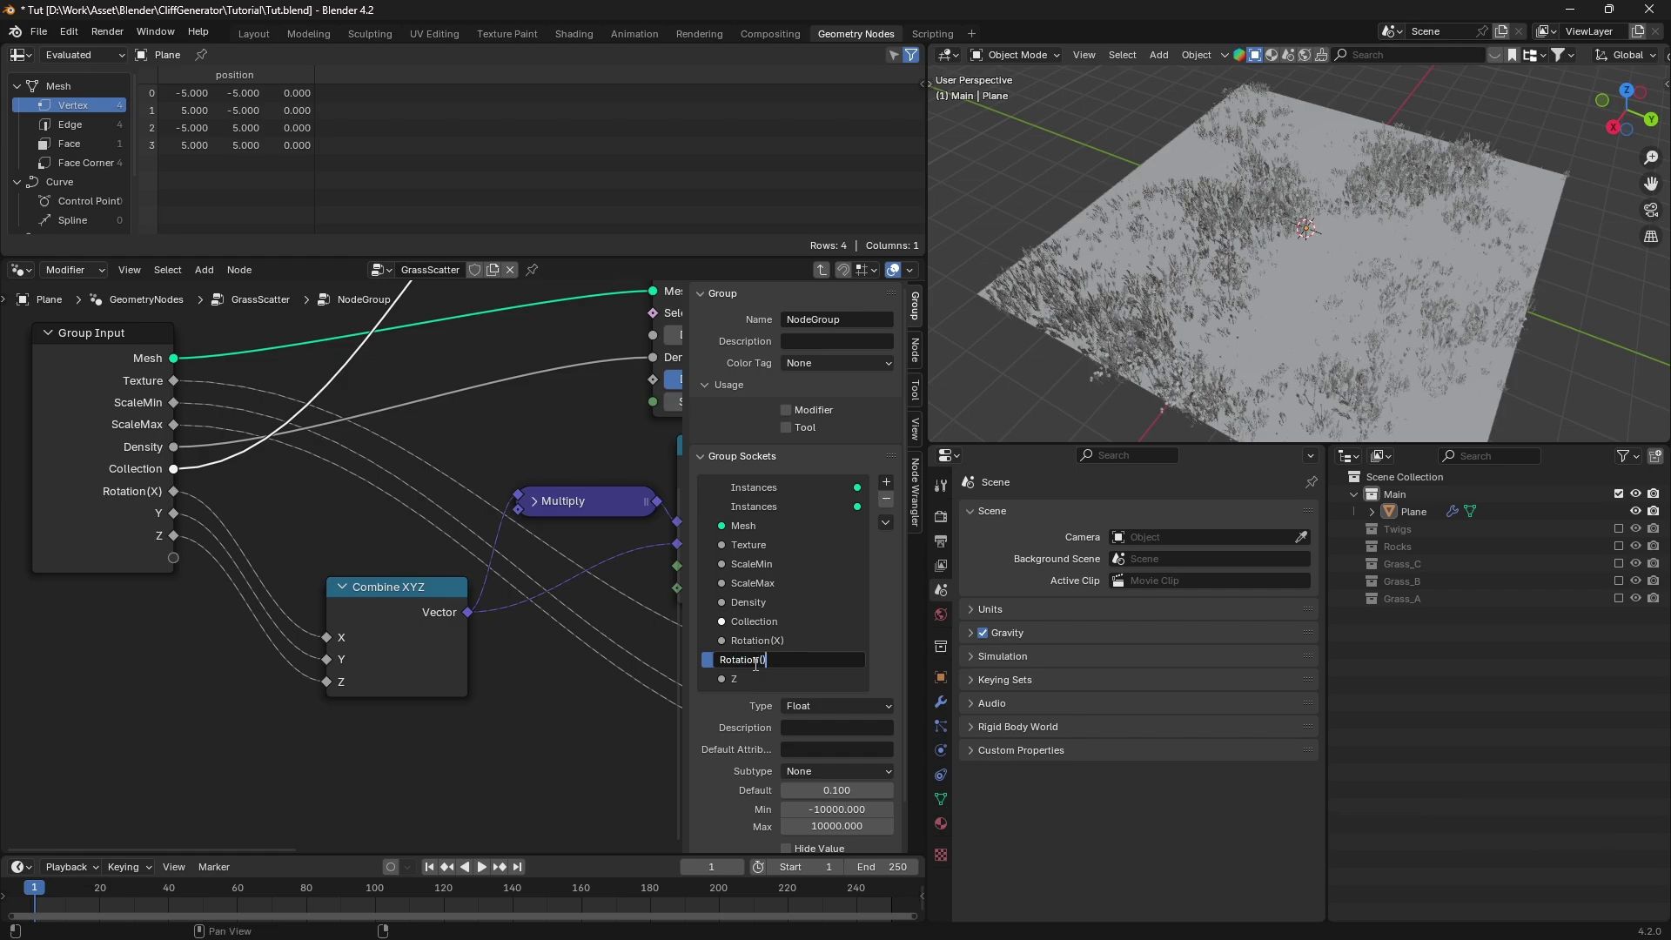
{"action": "type", "text": "Y"}
{"action": "key", "text": "Return"}
{"action": "double_click", "coordinate": [752, 679]}
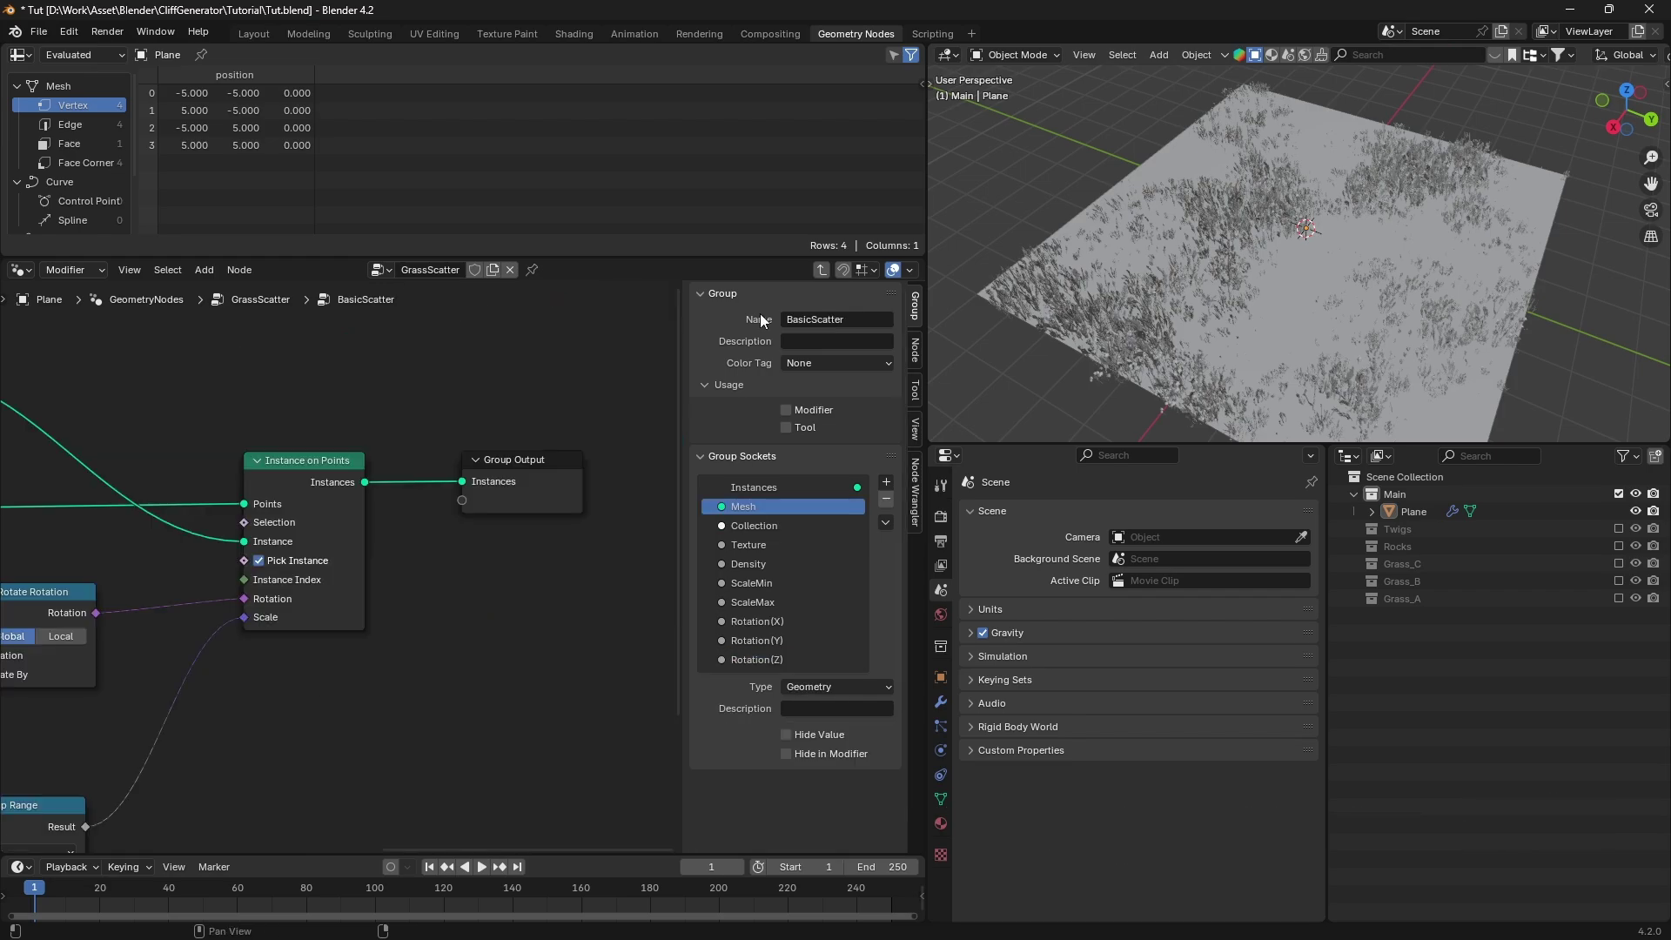
Leave the BasicScatter group and space out the BasicScatter and Join Geometry nodes in the GrassScatter tree
{"action": "left_click", "coordinate": [823, 270]}
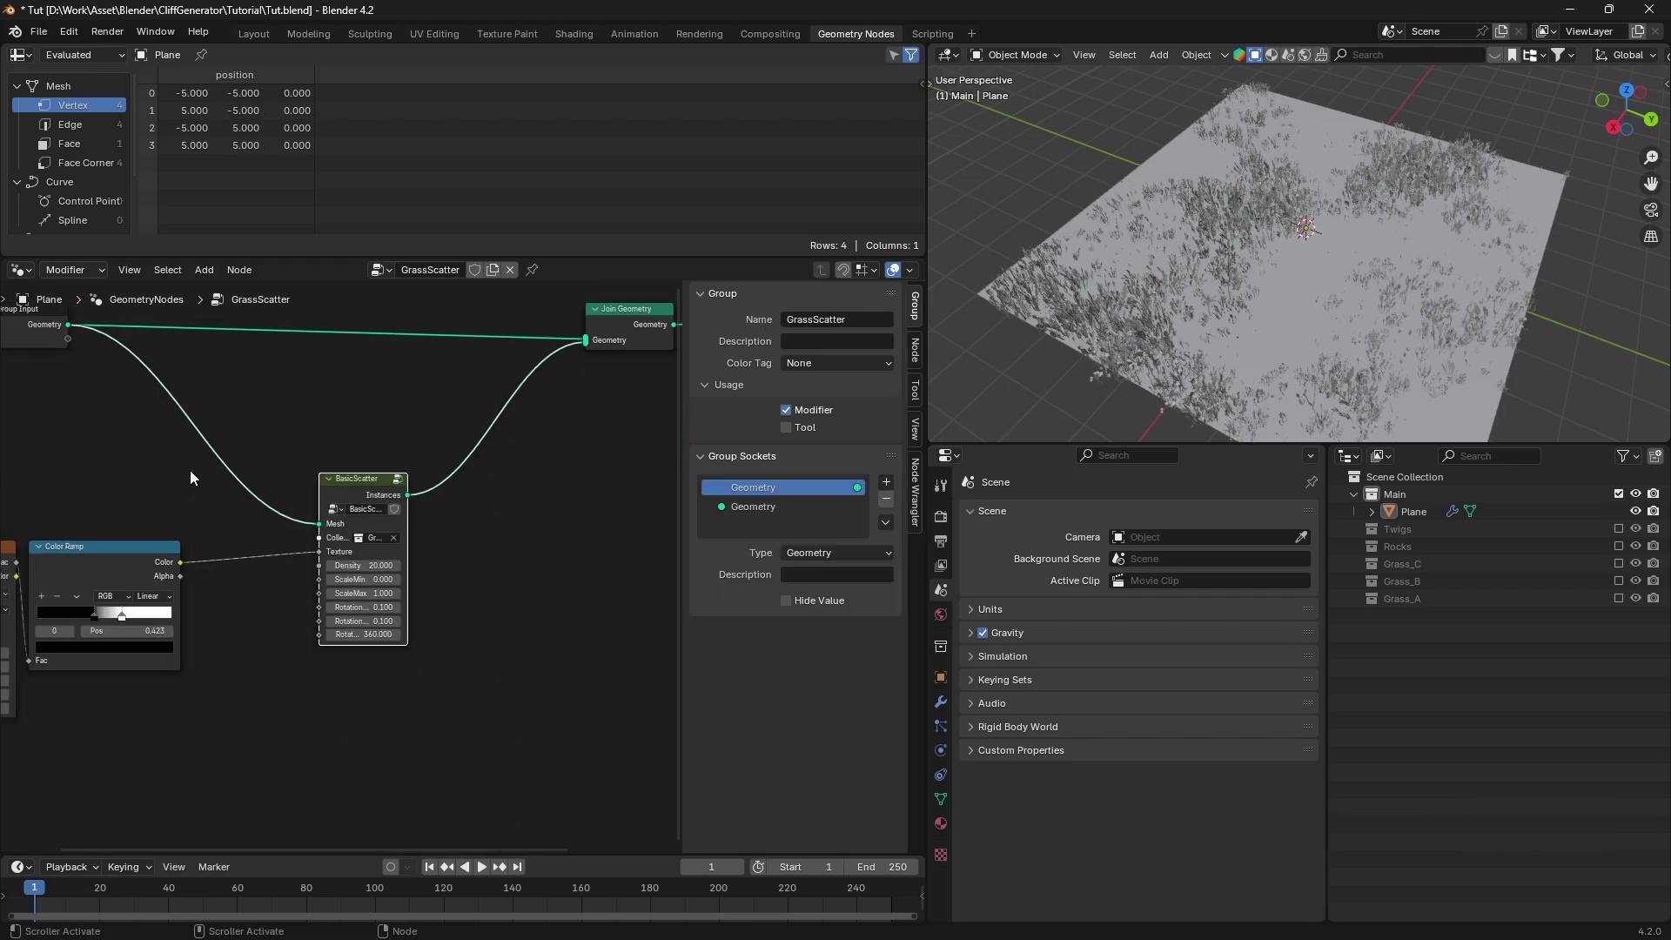
{"action": "left_click_drag", "start_coordinate": [344, 492], "coordinate": [311, 496]}
{"action": "scroll", "coordinate": [470, 479], "scroll_direction": "down", "scroll_amount": 1}
{"action": "middle_click_drag", "start_coordinate": [470, 479], "coordinate": [209, 527]}
{"action": "left_click_drag", "start_coordinate": [344, 372], "coordinate": [427, 362]}
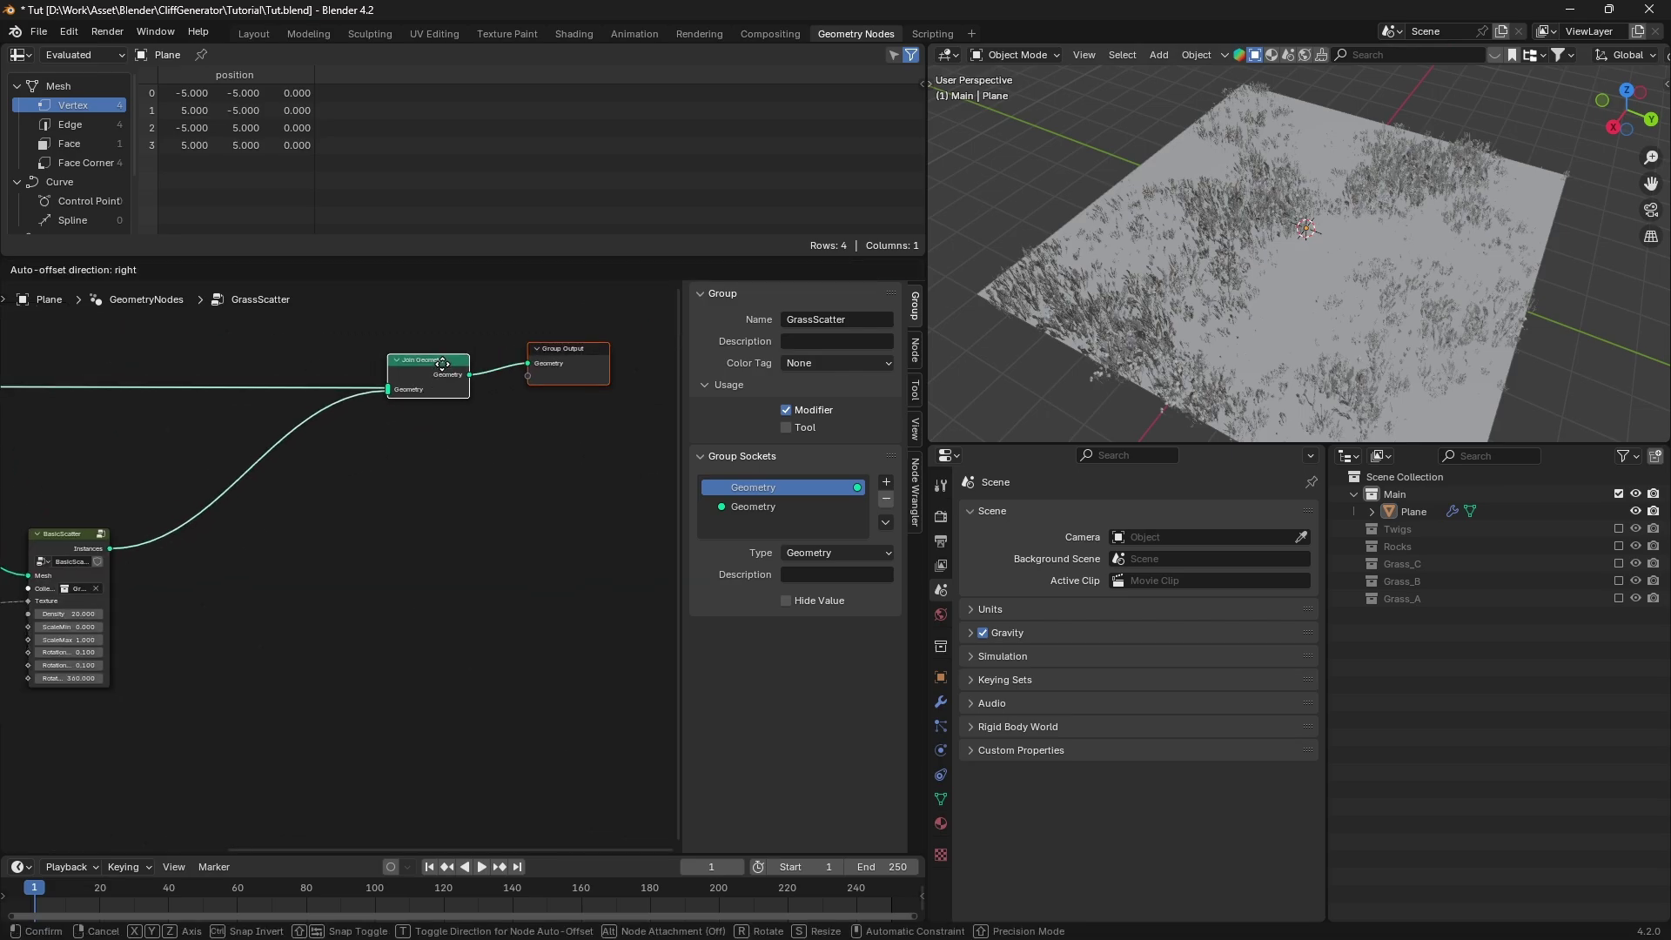
Duplicate the BasicScatter group node three times, stacking the copies below the original
{"action": "middle_click_drag", "start_coordinate": [97, 560], "coordinate": [450, 416]}
{"action": "left_click", "coordinate": [450, 416]}
{"action": "key", "text": "shift+d"}
{"action": "left_click", "coordinate": [451, 585]}
{"action": "key", "text": "shift+d"}
{"action": "left_click", "coordinate": [477, 649]}
{"action": "key", "text": "shift+d"}
{"action": "left_click", "coordinate": [487, 820]}
{"action": "scroll", "coordinate": [423, 515], "scroll_direction": "up", "scroll_amount": 5}
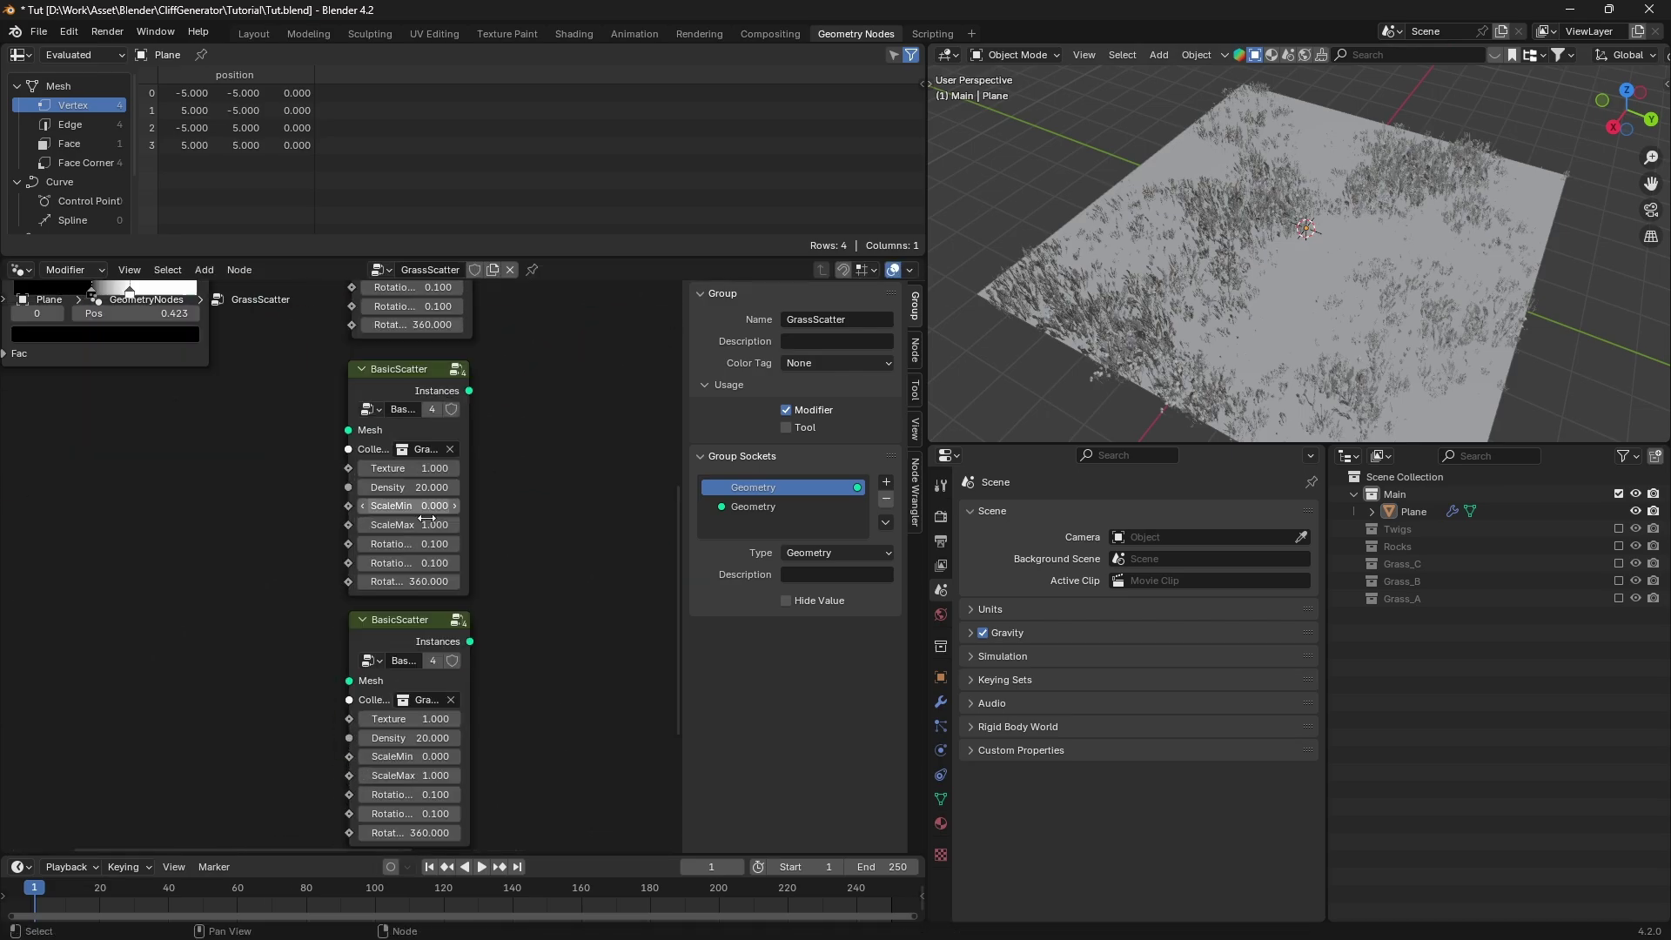
Choose collections for the duplicated BasicScatter nodes, with Twigs on the last one
{"action": "middle_click_drag", "start_coordinate": [488, 707], "coordinate": [468, 503]}
{"action": "left_click", "coordinate": [416, 493]}
{"action": "left_click", "coordinate": [426, 552]}
{"action": "left_click", "coordinate": [430, 553]}
{"action": "left_click", "coordinate": [444, 666]}
Duplicate the Noise Texture and Color Ramp pair twice, placing the copies beside the second and third BasicScatter nodes
{"action": "left_click_drag", "start_coordinate": [132, 350], "coordinate": [378, 498]}
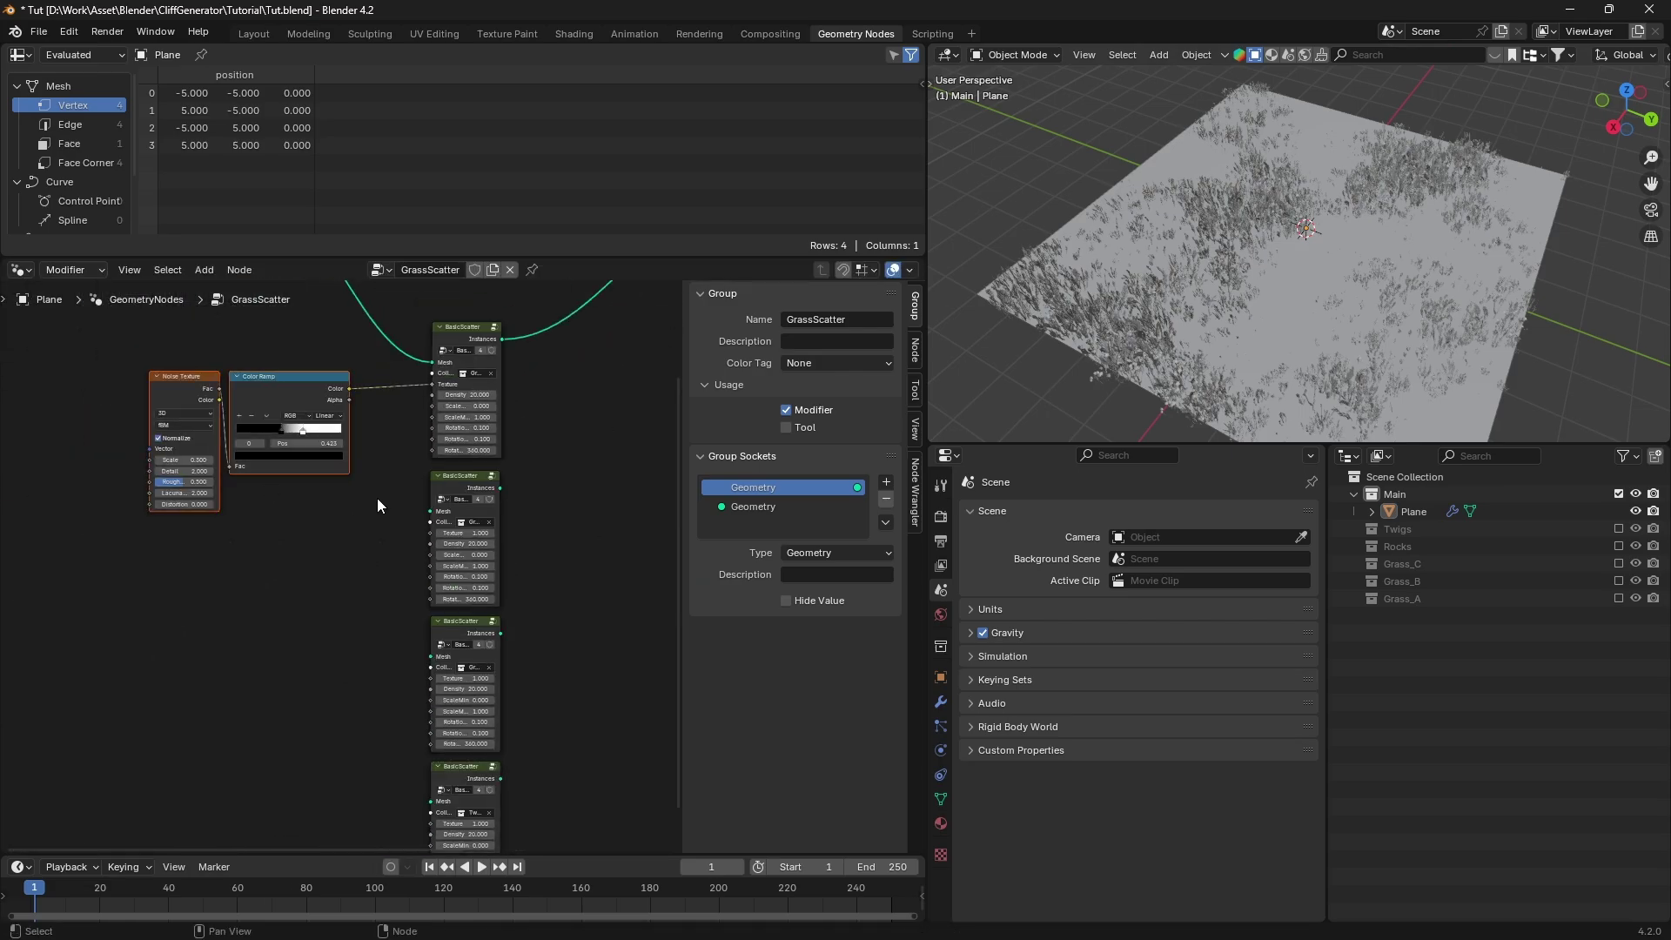
{"action": "key", "text": "shift+d"}
{"action": "left_click", "coordinate": [382, 696]}
{"action": "key", "text": "shift+d"}
{"action": "left_click", "coordinate": [379, 796]}
Connect each duplicated Color Ramp's Color output to the Texture input of its neighbouring BasicScatter node
{"action": "scroll", "coordinate": [377, 614], "scroll_direction": "up", "scroll_amount": 8}
{"action": "left_click_drag", "start_coordinate": [364, 633], "coordinate": [493, 560]}
{"action": "middle_click_drag", "start_coordinate": [470, 522], "coordinate": [409, 704]}
{"action": "left_click_drag", "start_coordinate": [305, 521], "coordinate": [435, 475]}
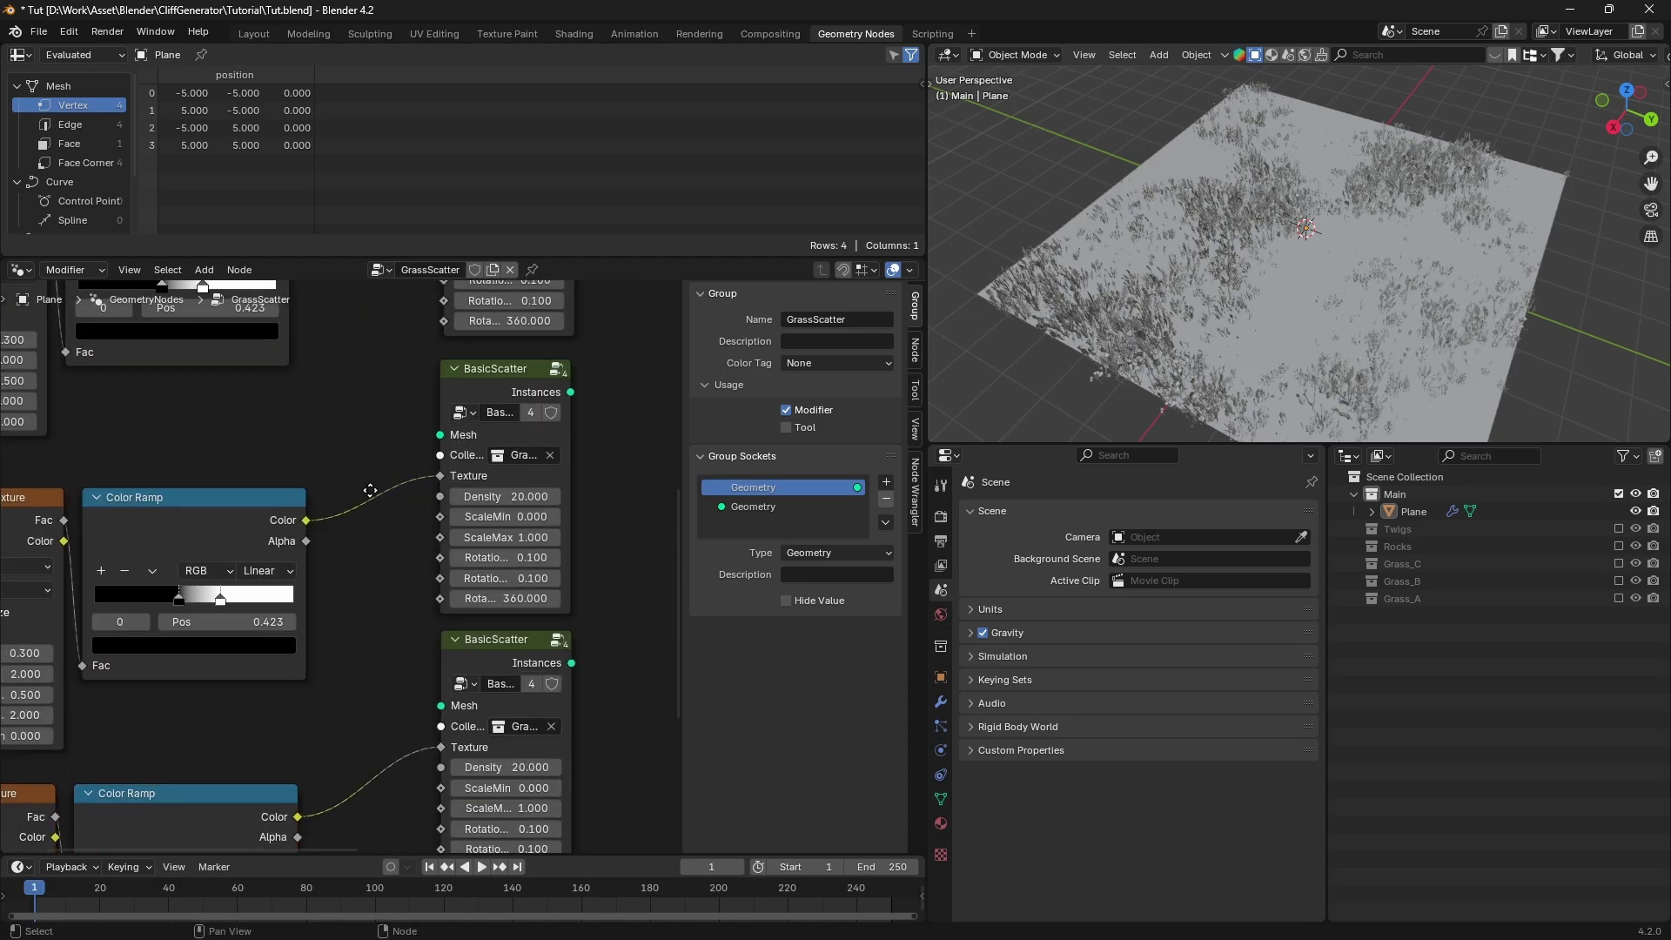
Switch all three Noise Texture nodes from 3D to 4D
{"action": "middle_click_drag", "start_coordinate": [344, 479], "coordinate": [610, 658]}
{"action": "left_click", "coordinate": [245, 432]}
{"action": "left_click", "coordinate": [243, 539]}
{"action": "middle_click_drag", "start_coordinate": [260, 701], "coordinate": [244, 556]}
{"action": "left_click", "coordinate": [247, 601]}
{"action": "left_click", "coordinate": [245, 709]}
{"action": "middle_click_drag", "start_coordinate": [228, 823], "coordinate": [244, 498]}
{"action": "left_click", "coordinate": [239, 572]}
{"action": "left_click", "coordinate": [240, 678]}
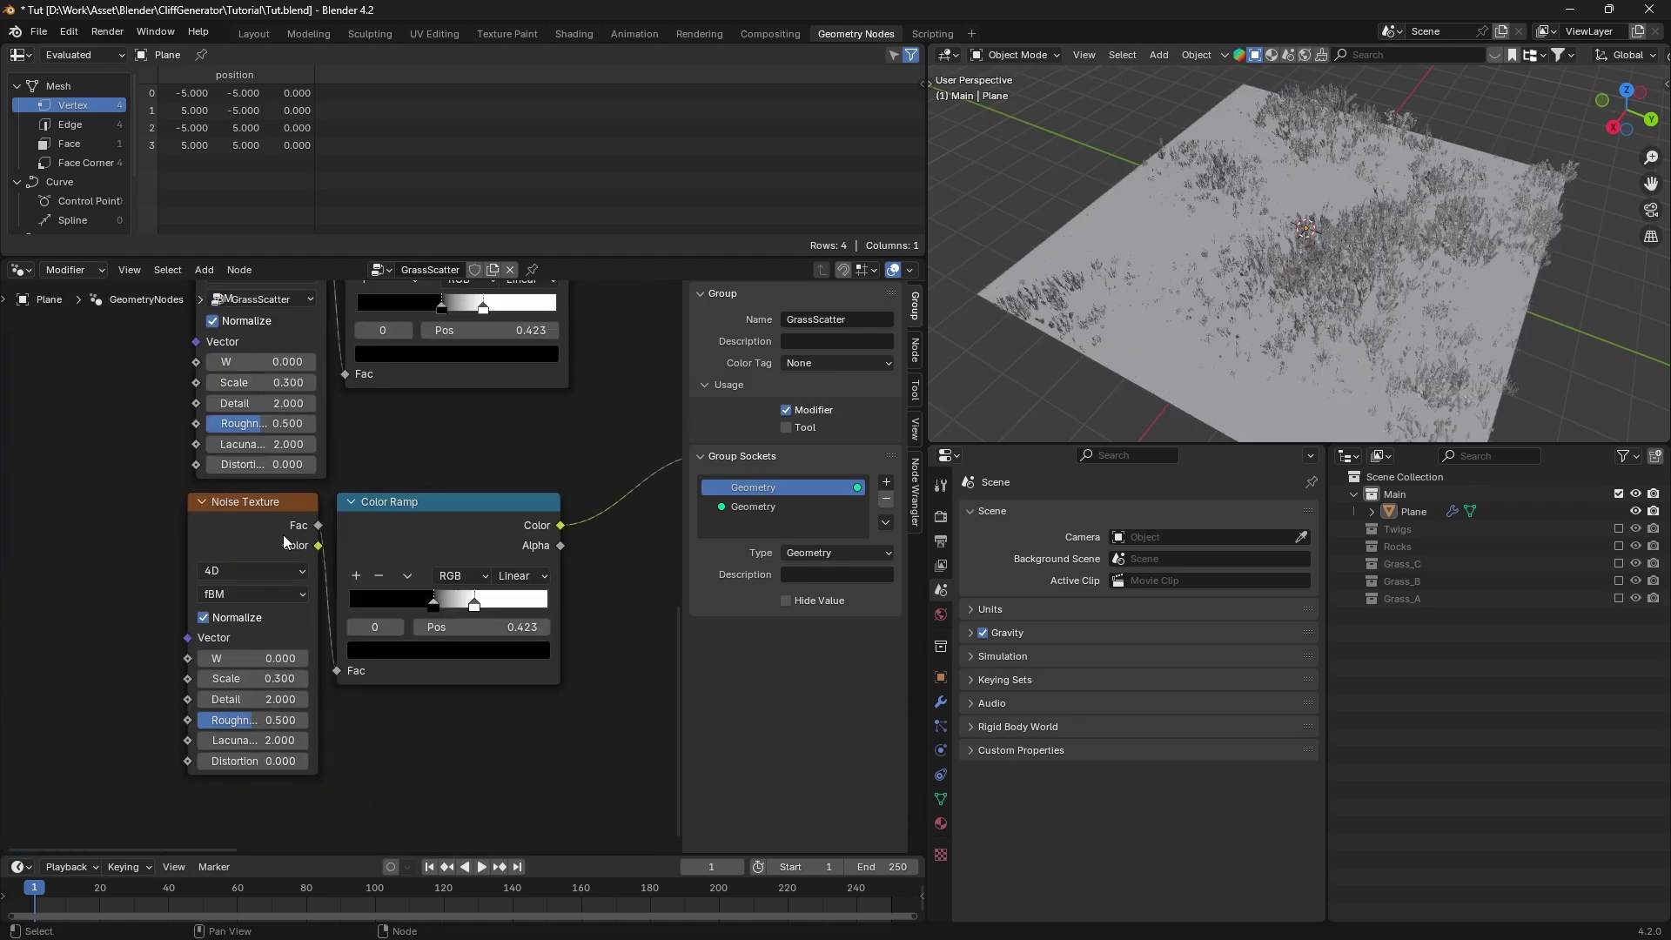
Route the Group Input geometry into the Mesh inputs of the second and third BasicScatter nodes
{"action": "scroll", "coordinate": [365, 522], "scroll_direction": "down", "scroll_amount": 8}
{"action": "left_click_drag", "start_coordinate": [282, 355], "coordinate": [452, 665]}
{"action": "middle_click_drag", "start_coordinate": [396, 526], "coordinate": [417, 456]}
{"action": "left_click_drag", "start_coordinate": [302, 285], "coordinate": [474, 739]}
{"action": "scroll", "coordinate": [396, 499], "scroll_direction": "up", "scroll_amount": 3}
{"action": "middle_click_drag", "start_coordinate": [375, 429], "coordinate": [353, 305]}
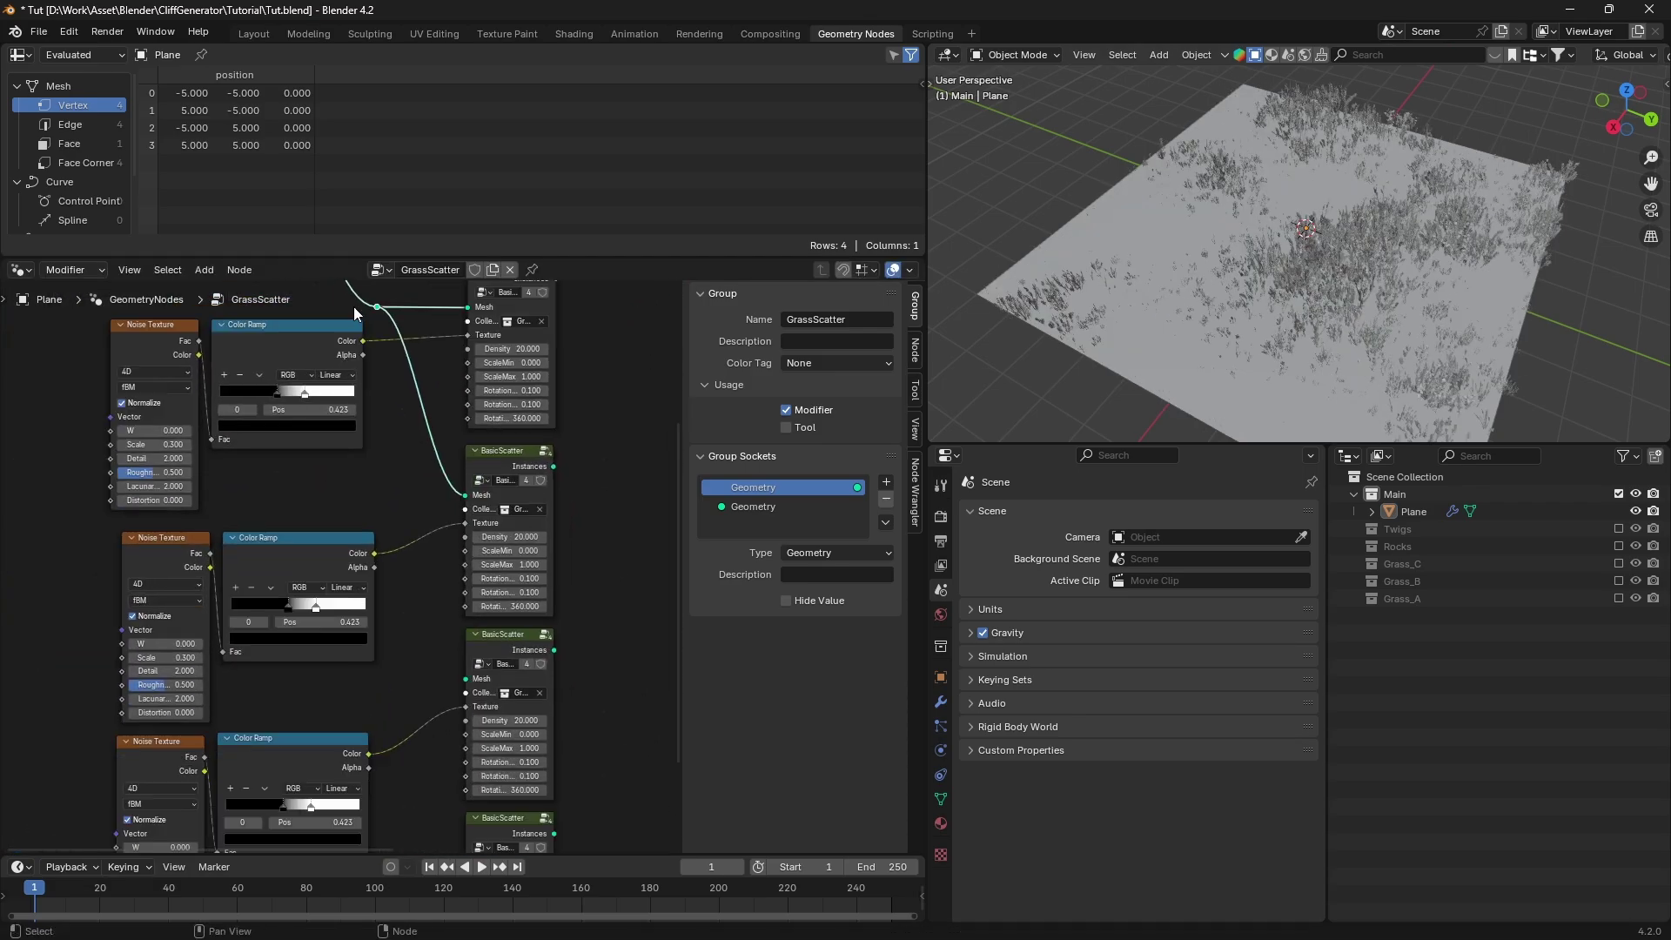
{"action": "middle_click_drag", "start_coordinate": [439, 605], "coordinate": [319, 422]}
Delete the fourth BasicScatter node at the end of the stack
{"action": "scroll", "coordinate": [394, 629], "scroll_direction": "down", "scroll_amount": 1}
{"action": "scroll", "coordinate": [394, 629], "scroll_direction": "down", "scroll_amount": 2}
{"action": "middle_click_drag", "start_coordinate": [394, 629], "coordinate": [293, 712]}
{"action": "left_click", "coordinate": [292, 728]}
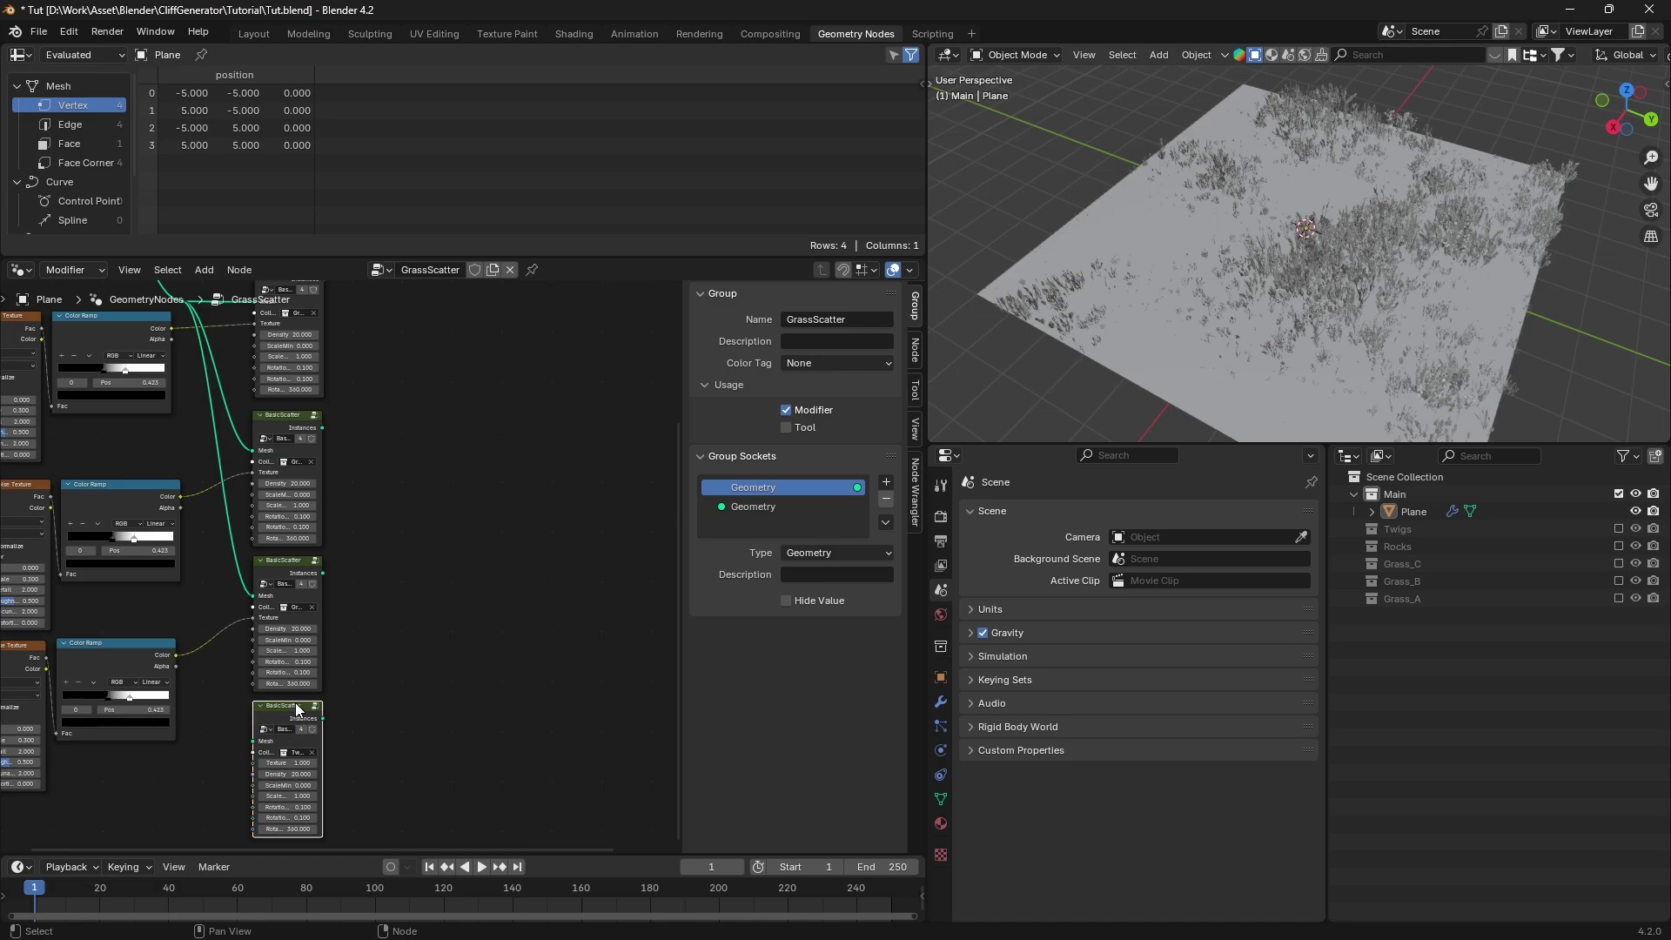
{"action": "key", "text": "x"}
Duplicate the Join Geometry node and insert the copy between the first BasicScatter and the original Join Geometry
{"action": "middle_click_drag", "start_coordinate": [453, 392], "coordinate": [365, 540]}
{"action": "scroll", "coordinate": [401, 487], "scroll_direction": "down", "scroll_amount": 1}
{"action": "left_click", "coordinate": [492, 300]}
{"action": "key", "text": "shift+d"}
{"action": "left_click", "coordinate": [372, 389]}
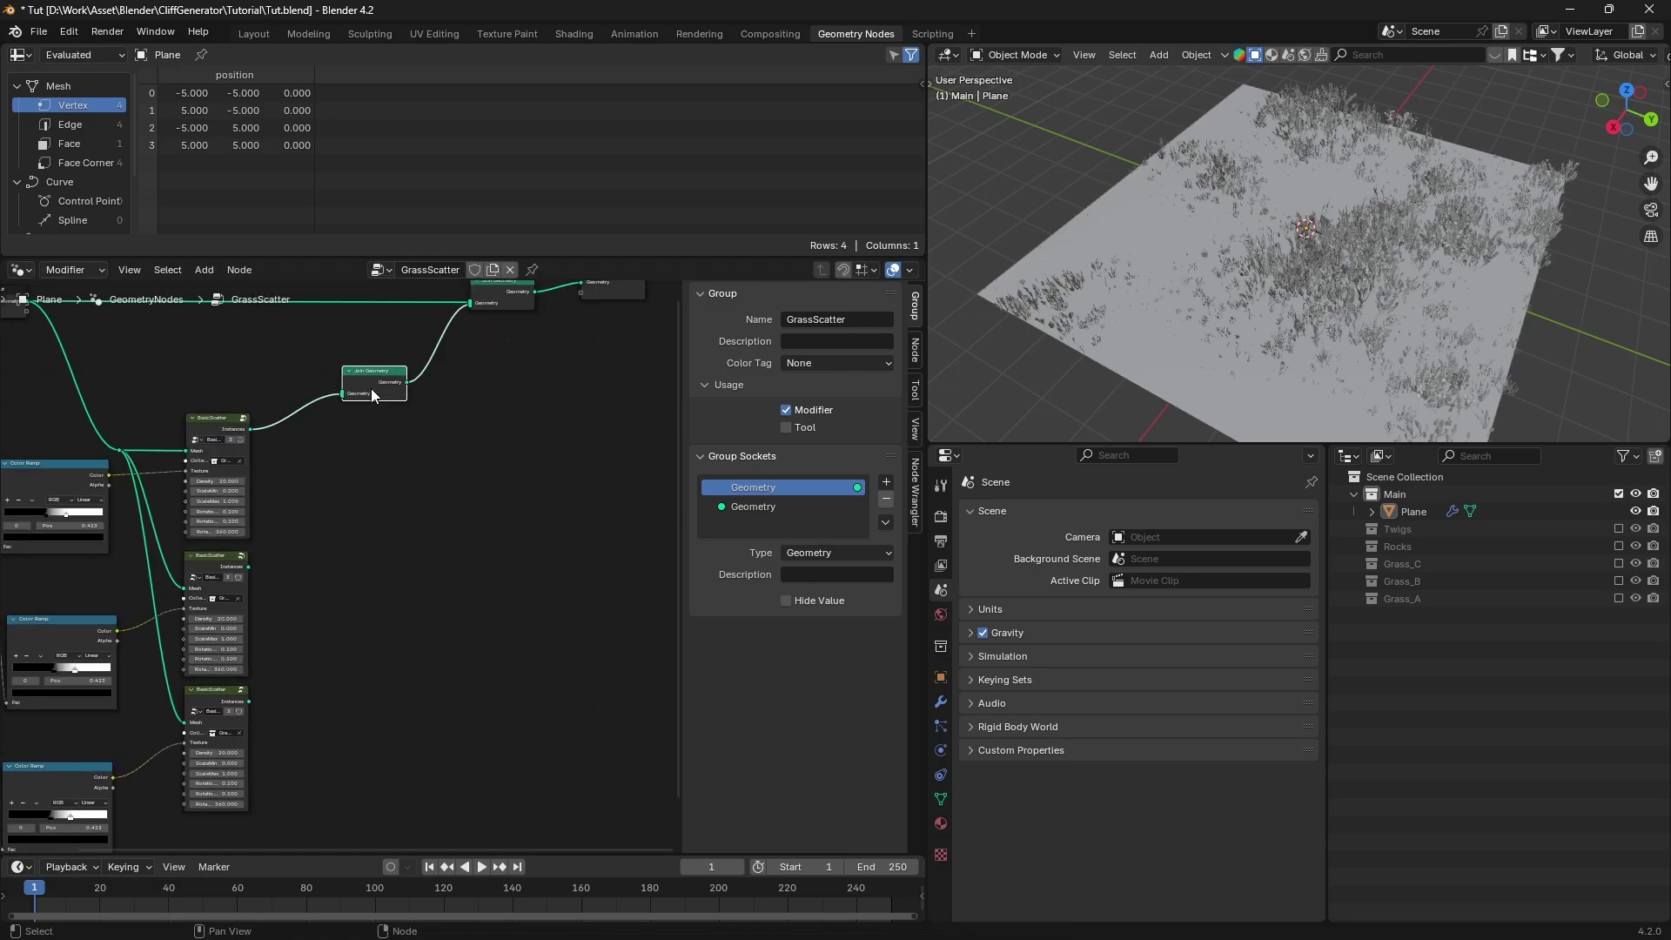
{"action": "left_click_drag", "start_coordinate": [371, 390], "coordinate": [387, 545]}
Connect the Instances outputs of the second and third BasicScatter nodes to the new Join Geometry
{"action": "scroll", "coordinate": [329, 562], "scroll_direction": "up", "scroll_amount": 4}
{"action": "left_click_drag", "start_coordinate": [217, 566], "coordinate": [352, 551]}
{"action": "middle_click_drag", "start_coordinate": [261, 713], "coordinate": [316, 602]}
{"action": "left_click_drag", "start_coordinate": [275, 641], "coordinate": [421, 441]}
Set the second Noise Texture's W value to 1.440
{"action": "scroll", "coordinate": [348, 557], "scroll_direction": "up", "scroll_amount": 4}
{"action": "middle_click_drag", "start_coordinate": [131, 540], "coordinate": [448, 499]}
{"action": "left_click_drag", "start_coordinate": [268, 577], "coordinate": [406, 578]}
Set the third Noise Texture's W to -1.760 and move its Color Ramp's black stop to 0.168
{"action": "middle_click_drag", "start_coordinate": [320, 603], "coordinate": [283, 433]}
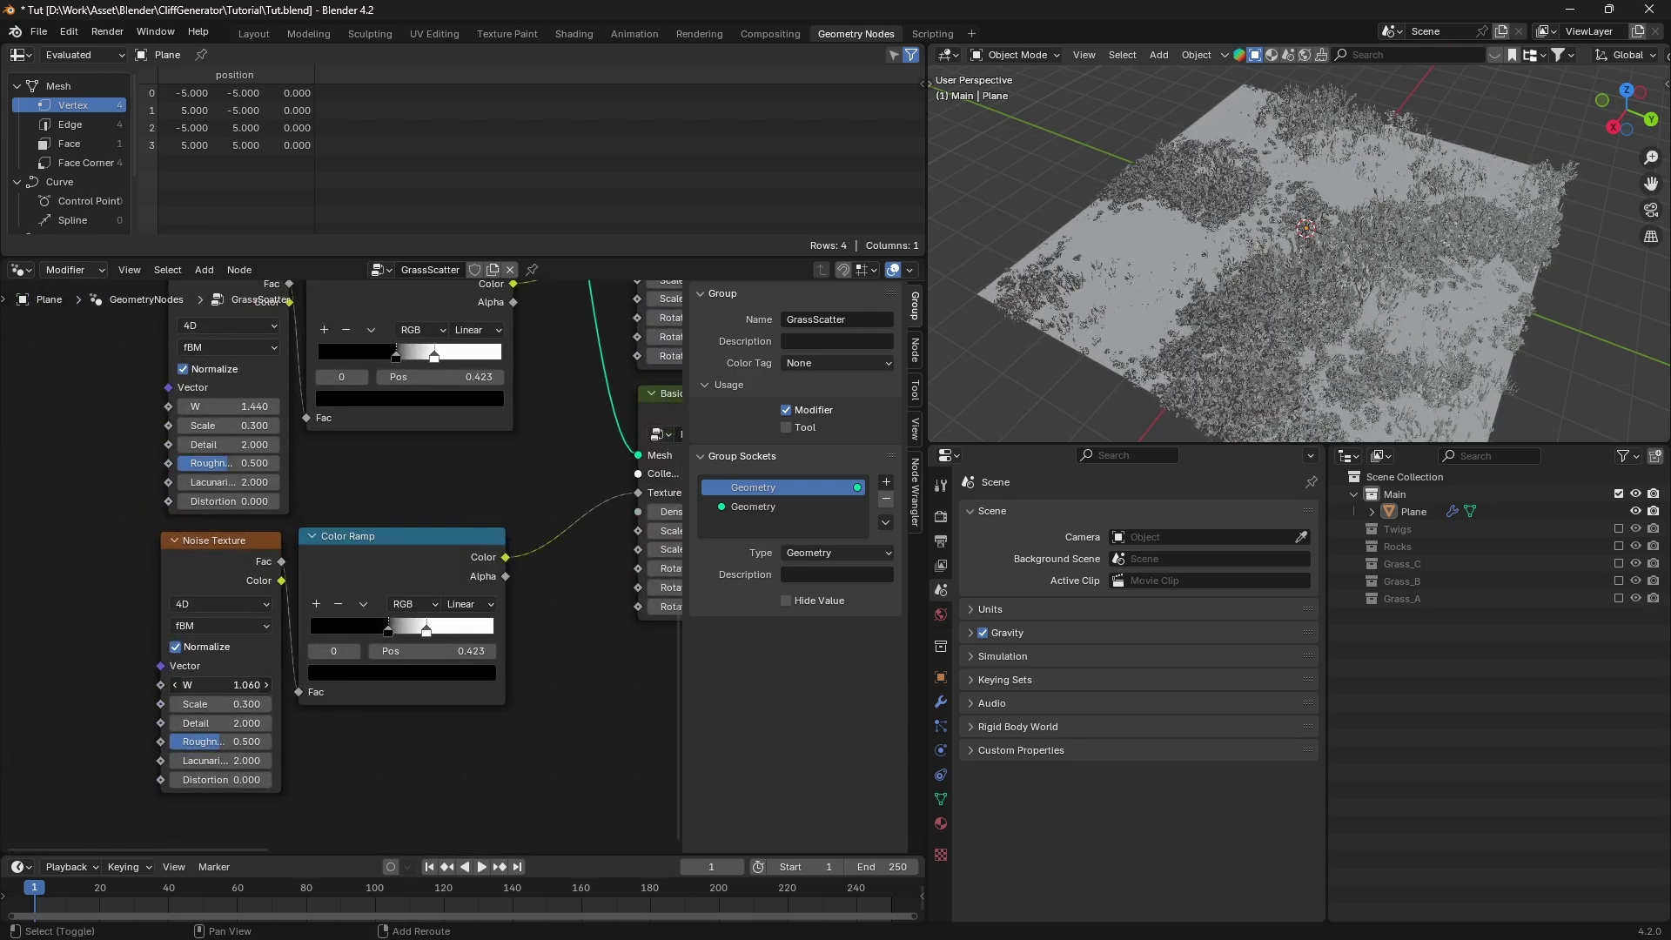
{"action": "left_click_drag", "start_coordinate": [220, 685], "coordinate": [233, 685]}
{"action": "scroll", "coordinate": [341, 574], "scroll_direction": "up", "scroll_amount": 2}
{"action": "left_click_drag", "start_coordinate": [398, 640], "coordinate": [345, 637]}
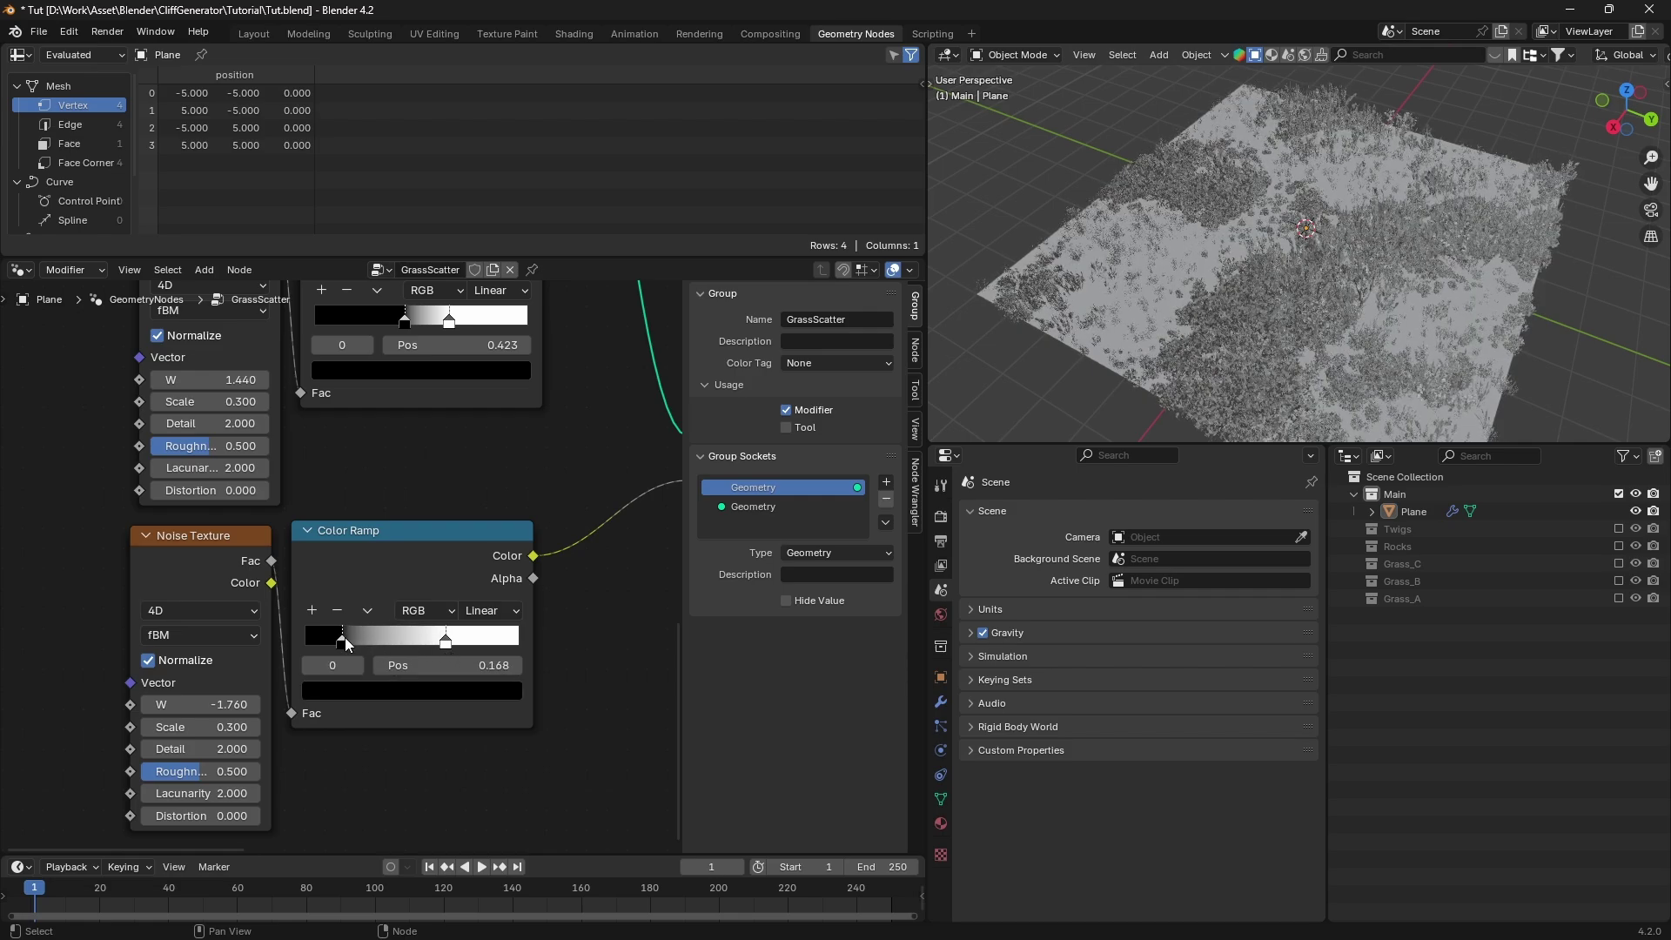
Move the black stop of the second Noise Texture's Color Ramp to 0.241 and slightly increase that noise's Scale
{"action": "middle_click_drag", "start_coordinate": [383, 452], "coordinate": [378, 655]}
{"action": "left_click_drag", "start_coordinate": [406, 517], "coordinate": [365, 521]}
{"action": "middle_click_drag", "start_coordinate": [423, 299], "coordinate": [471, 325]}
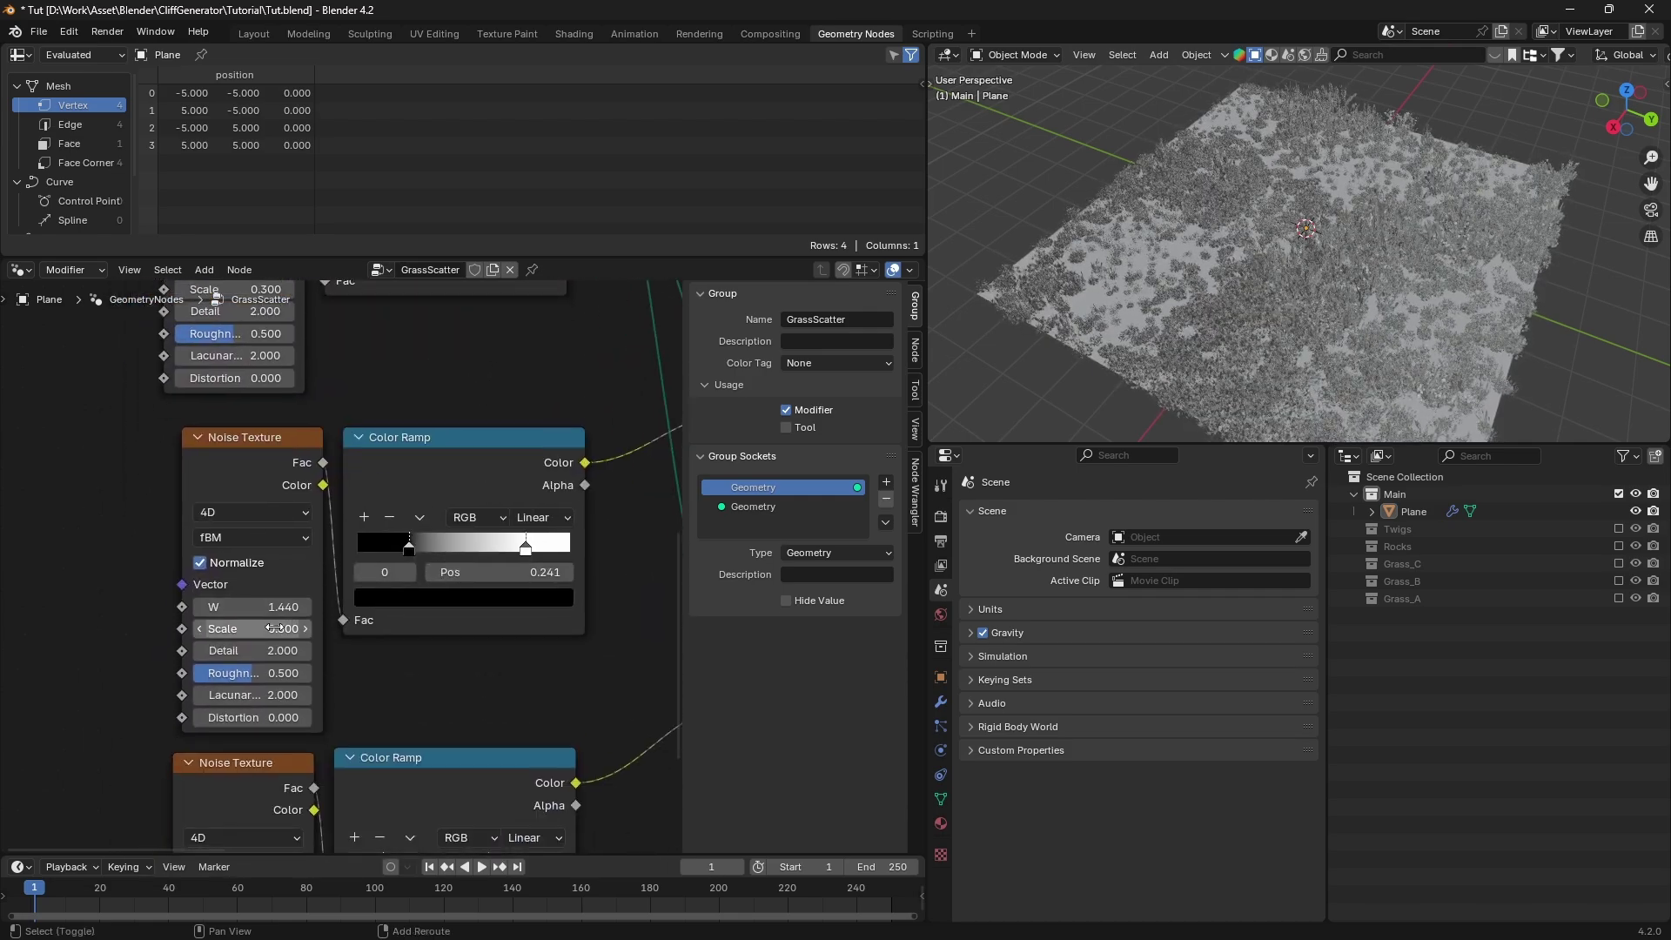
{"action": "left_click_drag", "start_coordinate": [281, 629], "coordinate": [297, 629]}
{"action": "scroll", "coordinate": [421, 567], "scroll_direction": "down", "scroll_amount": 2}
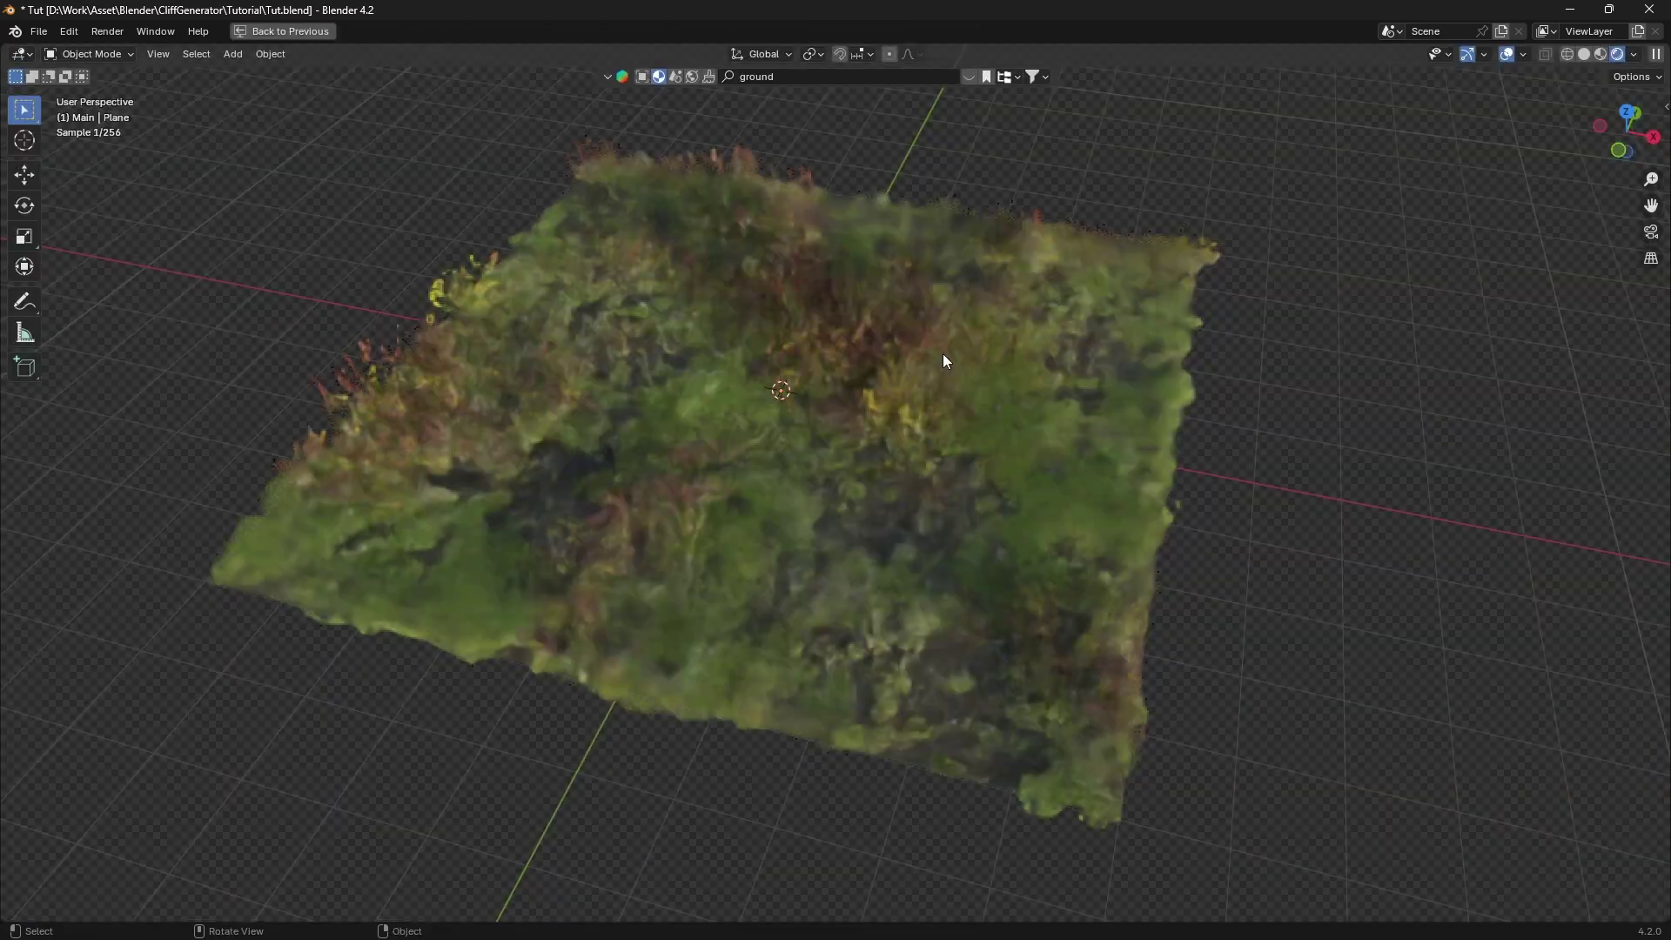
Inspect the rendered grass scatter across the plane and save the Tut.blend file
{"action": "mouse_move", "coordinate": [946, 360]}
{"action": "middle_mouse_down"}
{"action": "mouse_move", "coordinate": [813, 374]}
{"action": "mouse_move", "coordinate": [942, 375]}
{"action": "middle_mouse_up"}
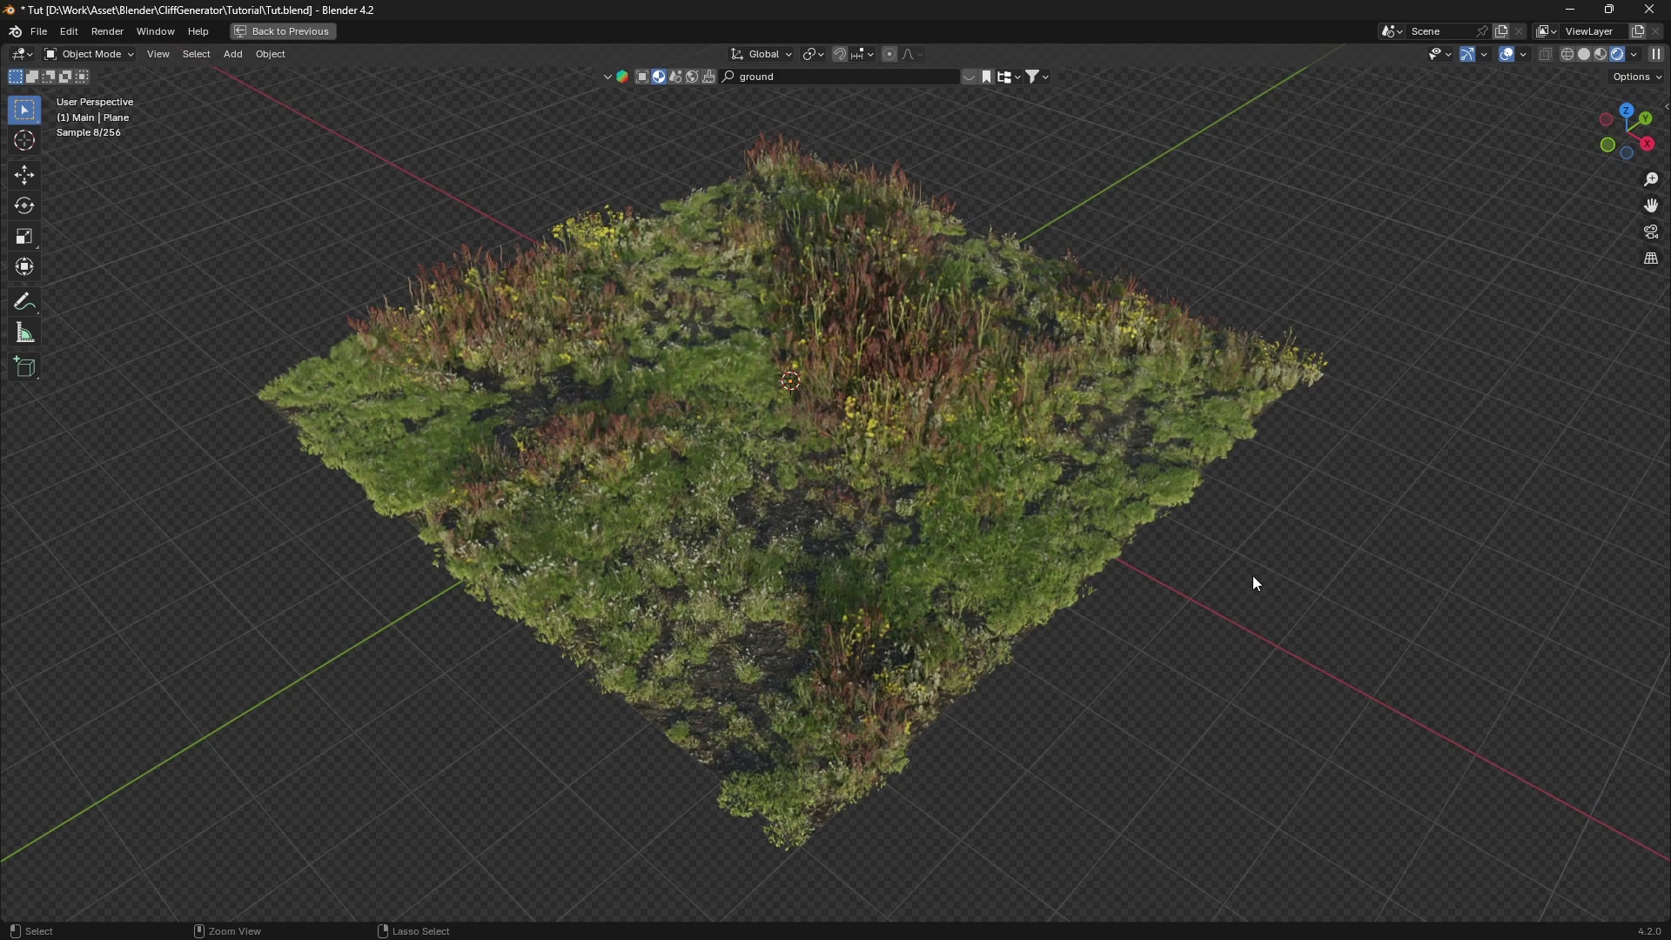
{"action": "key", "text": "ctrl+s"}
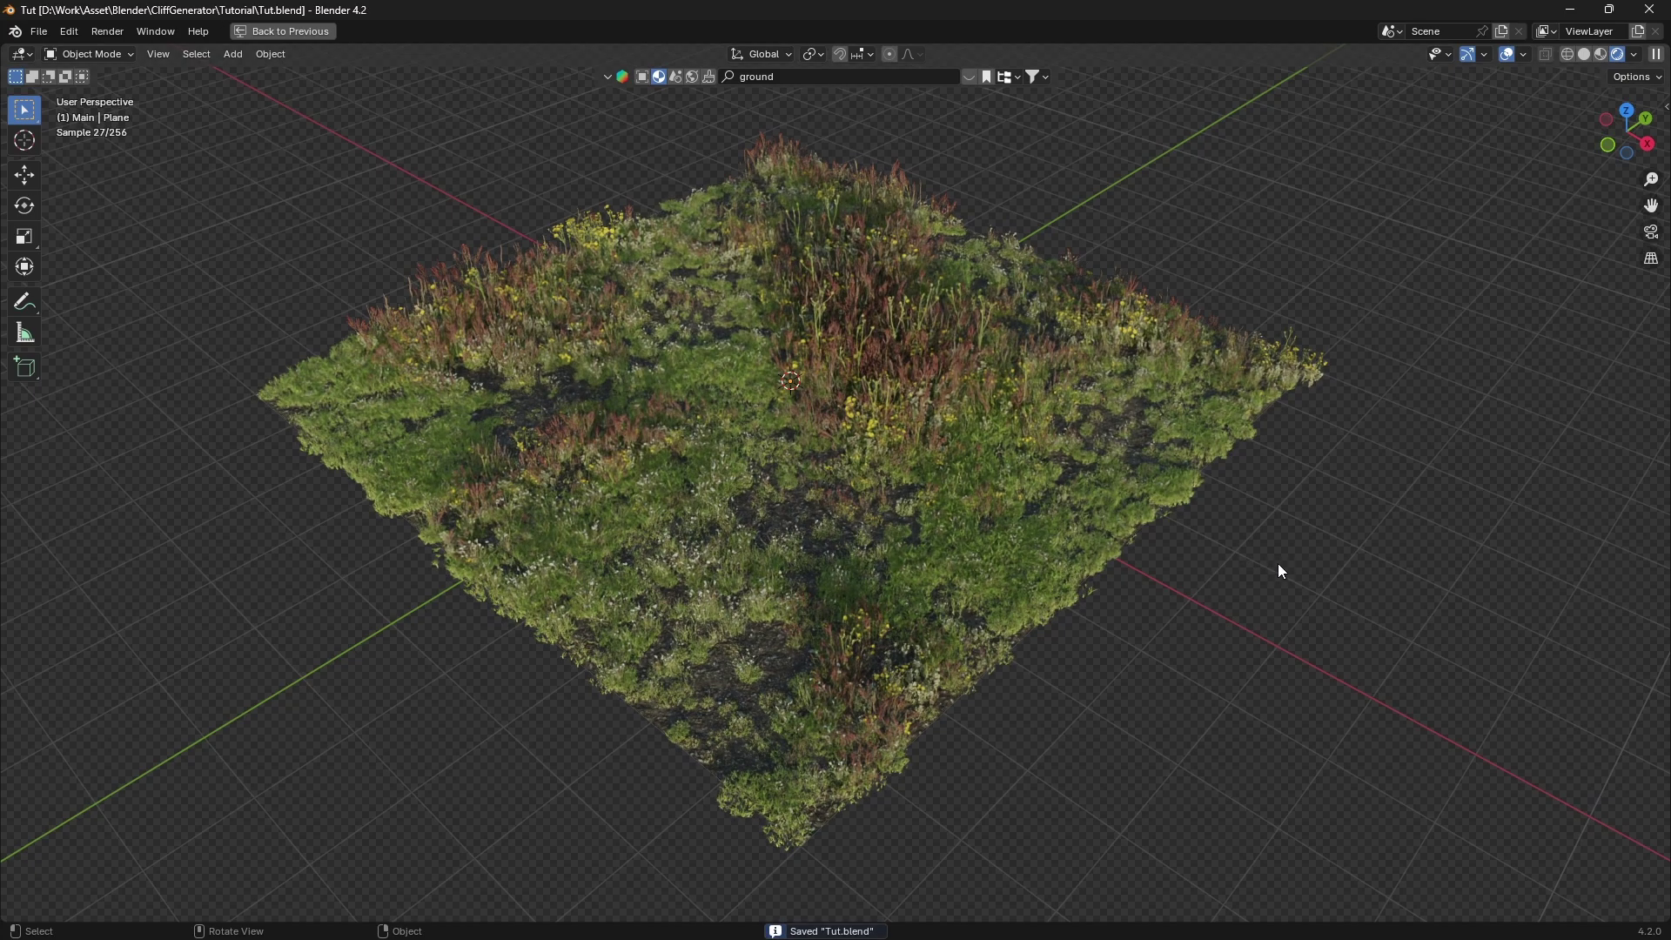
{"action": "middle_click_drag", "start_coordinate": [1268, 559], "coordinate": [1324, 548]}
{"action": "scroll", "coordinate": [1044, 442], "scroll_direction": "up", "scroll_amount": 2}
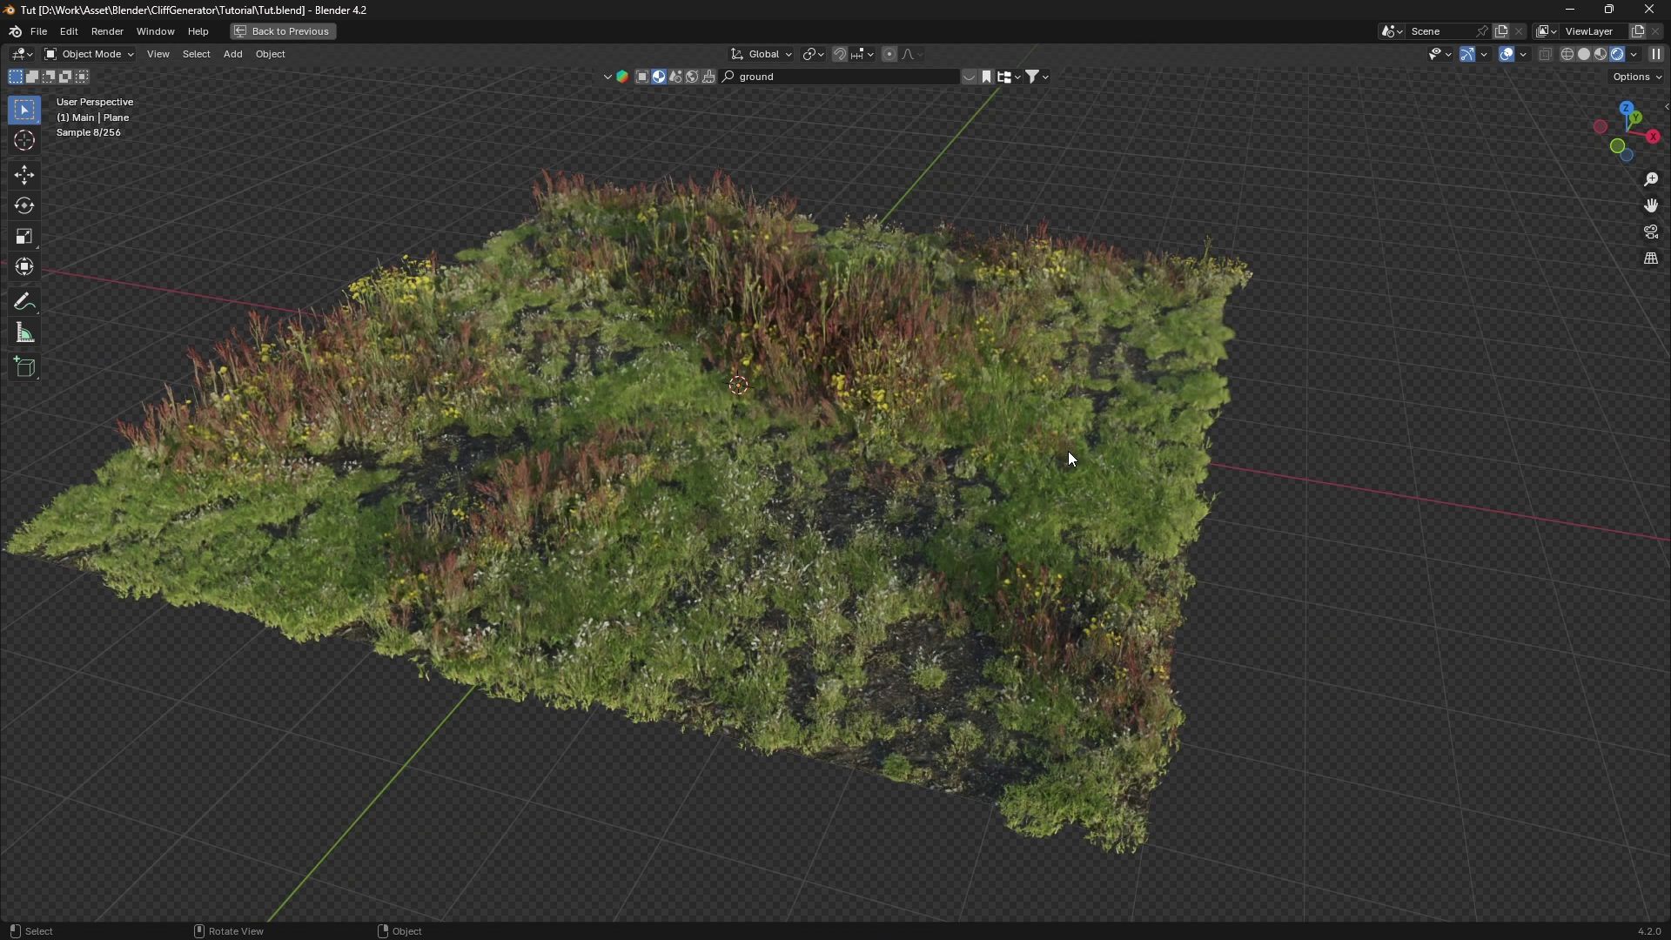
Switch the maximized 3D viewport from rendered to solid shading and view the scattered plane from higher above
{"action": "mouse_move", "coordinate": [1072, 458]}
{"action": "middle_mouse_down"}
{"action": "mouse_move", "coordinate": [1074, 484]}
{"action": "mouse_move", "coordinate": [1074, 447]}
{"action": "mouse_move", "coordinate": [1090, 454]}
{"action": "middle_mouse_up"}
{"action": "key", "text": "z"}
{"action": "left_click", "coordinate": [1287, 446]}
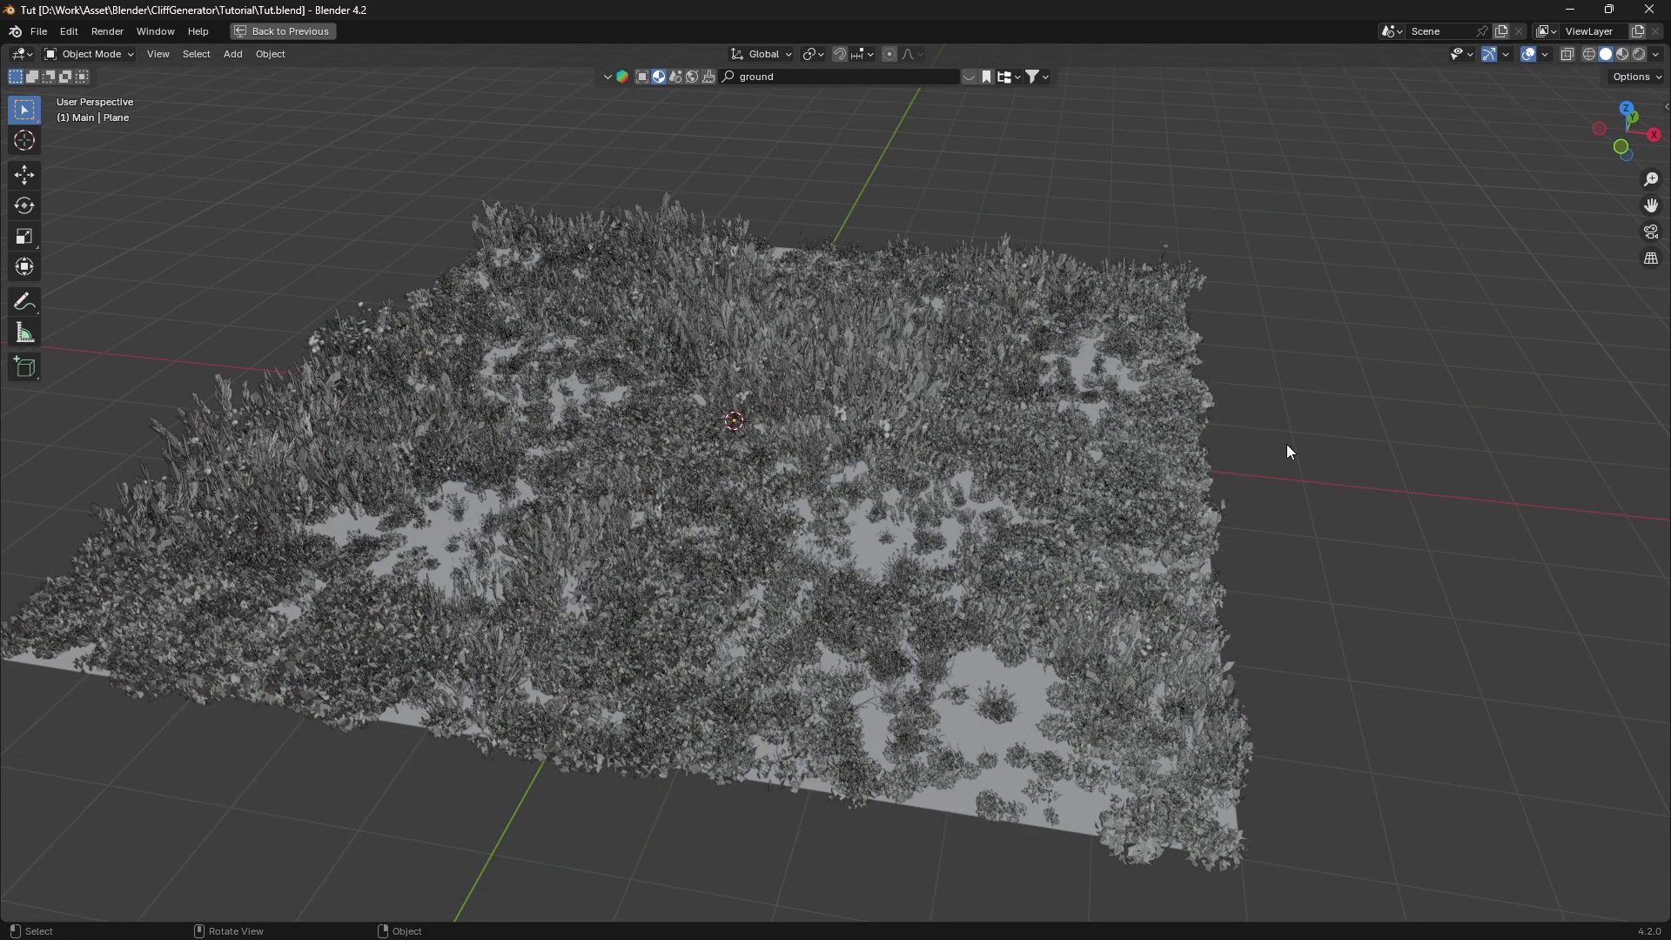
{"action": "middle_click_drag", "start_coordinate": [1287, 447], "coordinate": [1212, 495]}
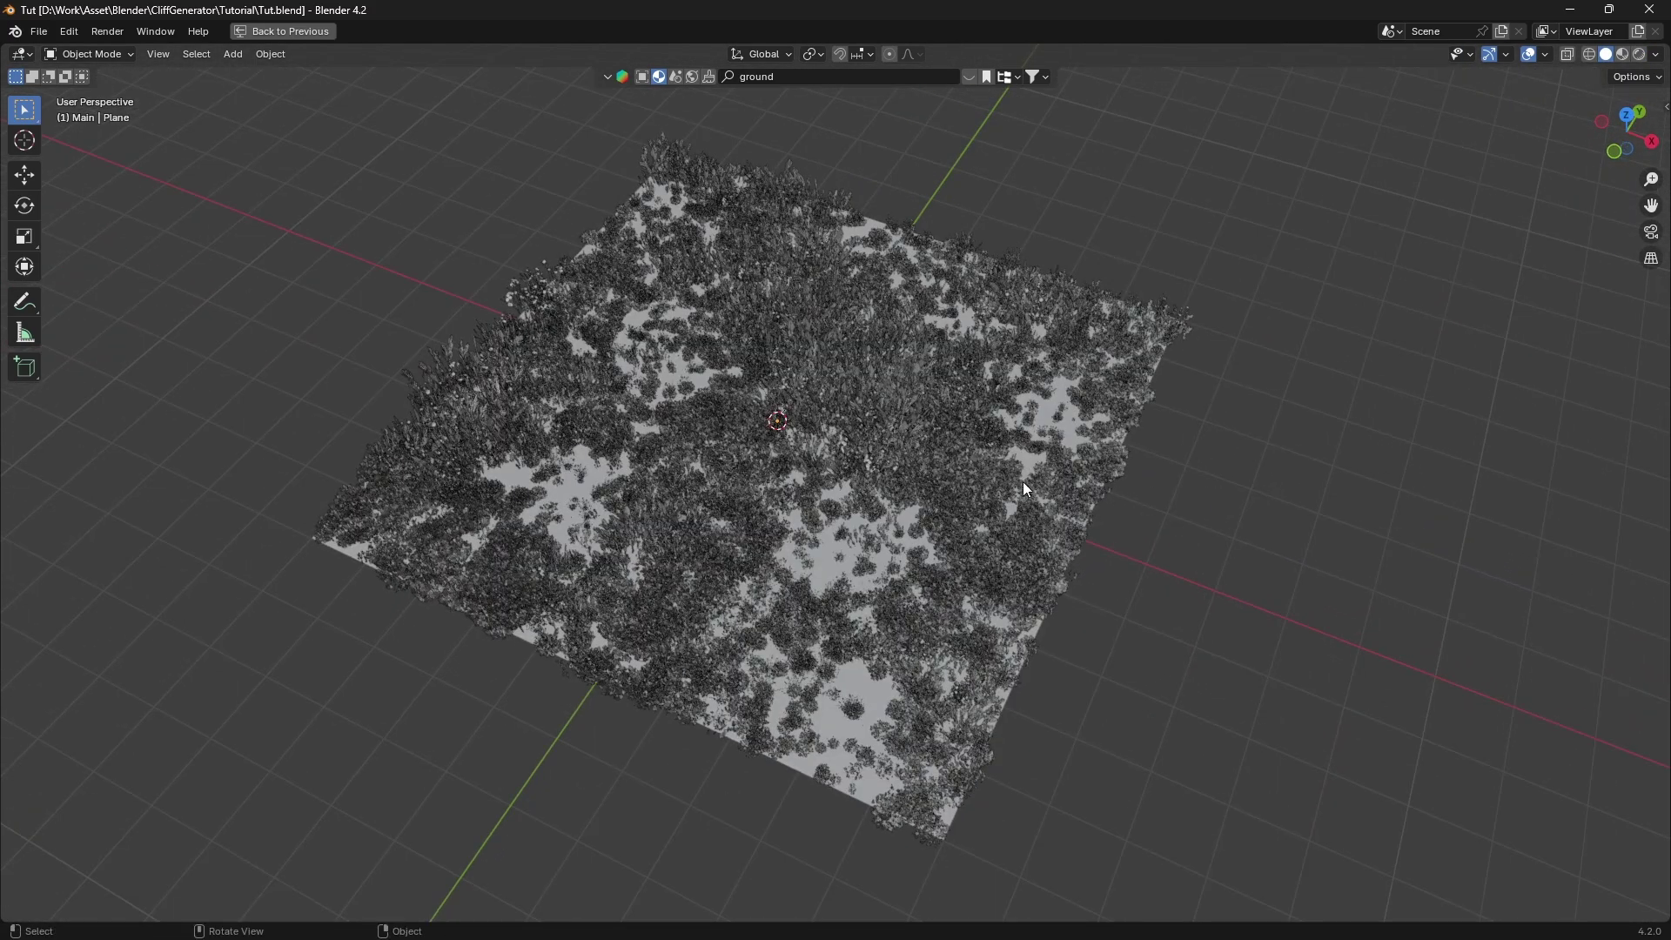